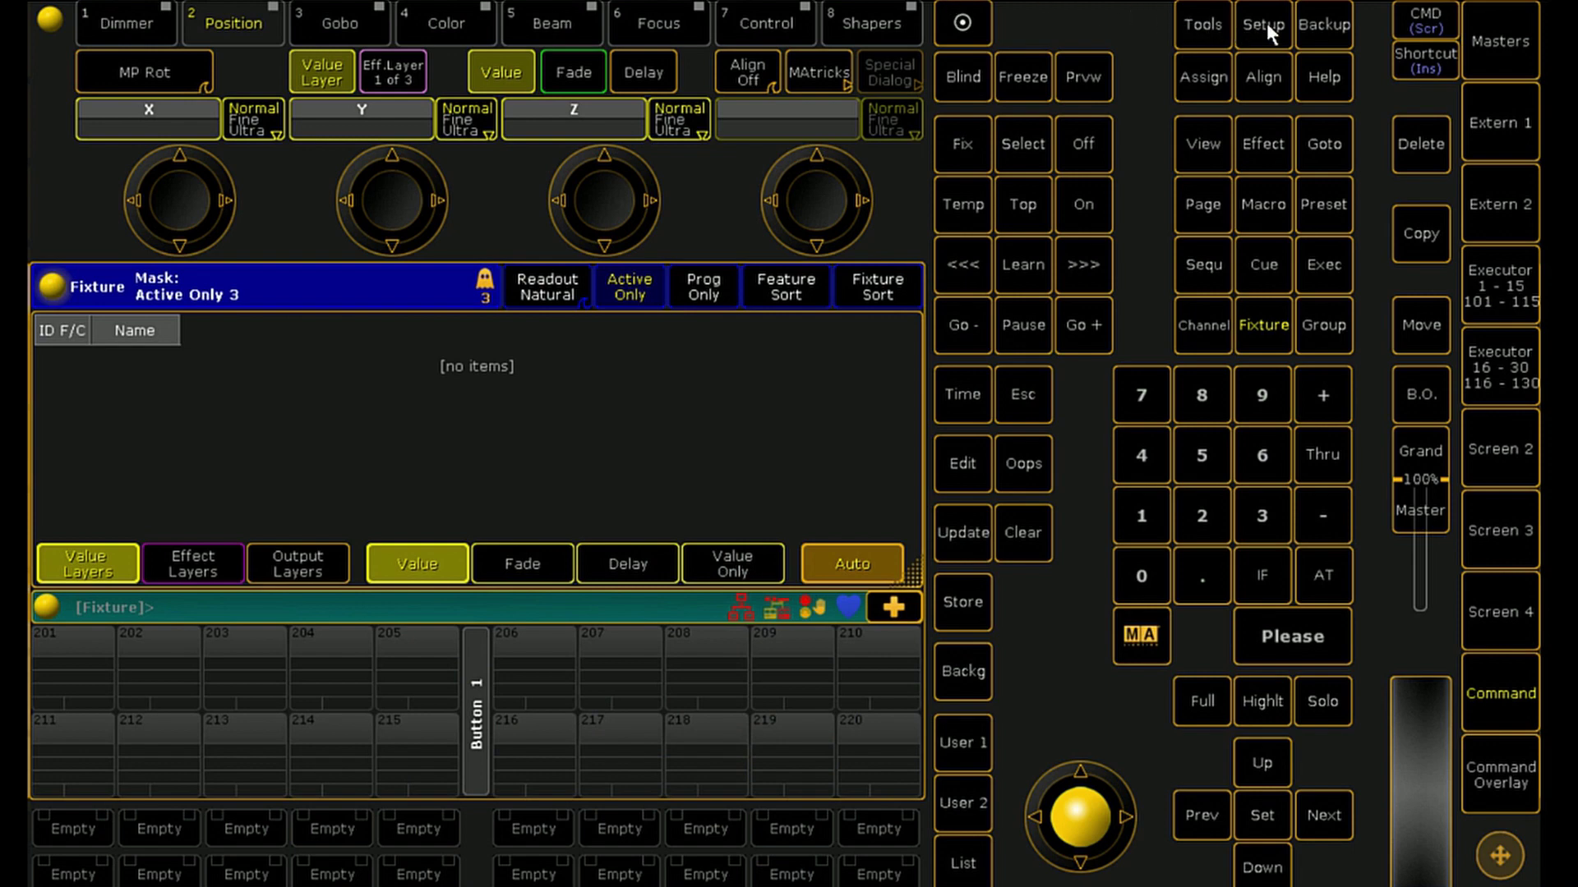
Add a new patch layer named 'DMX CAM' in the Patch & Fixture Schedule
click(1265, 24)
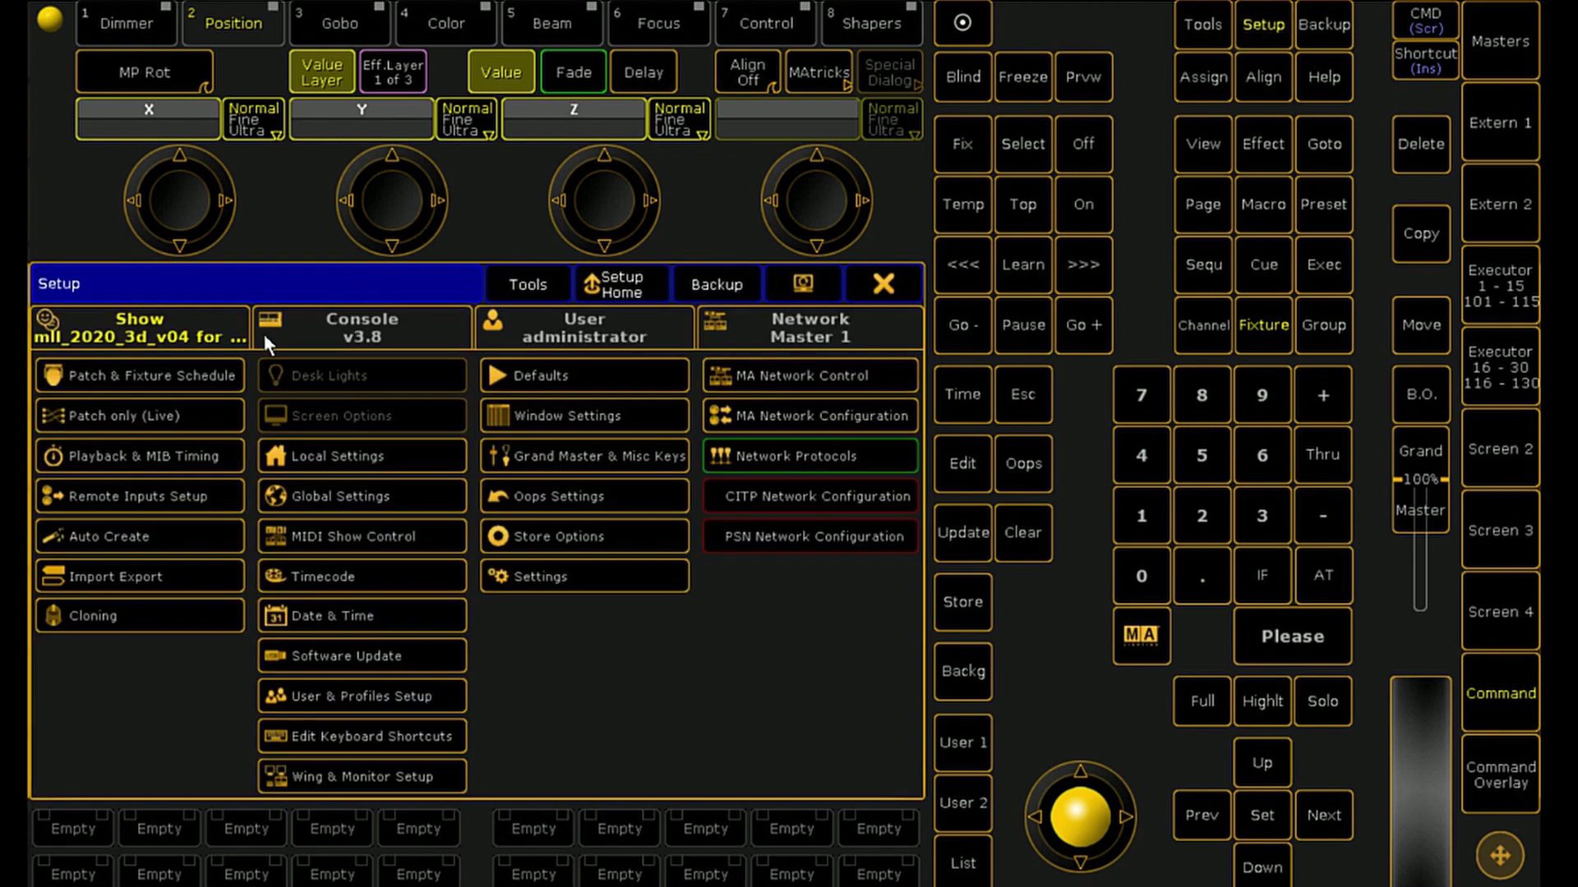
click(224, 378)
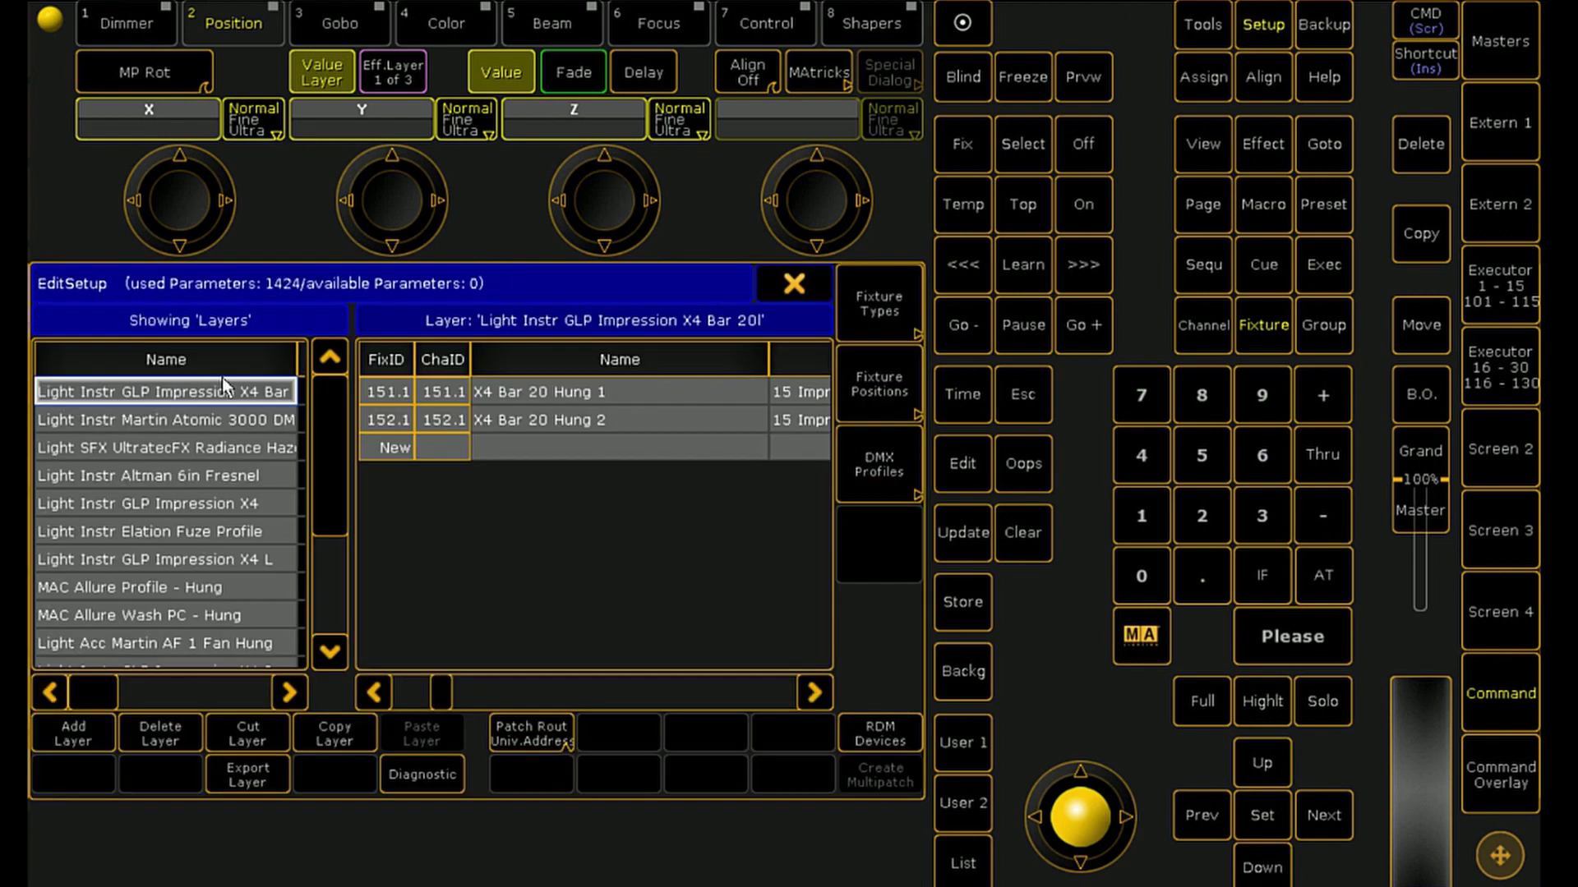
click(82, 727)
text(D)
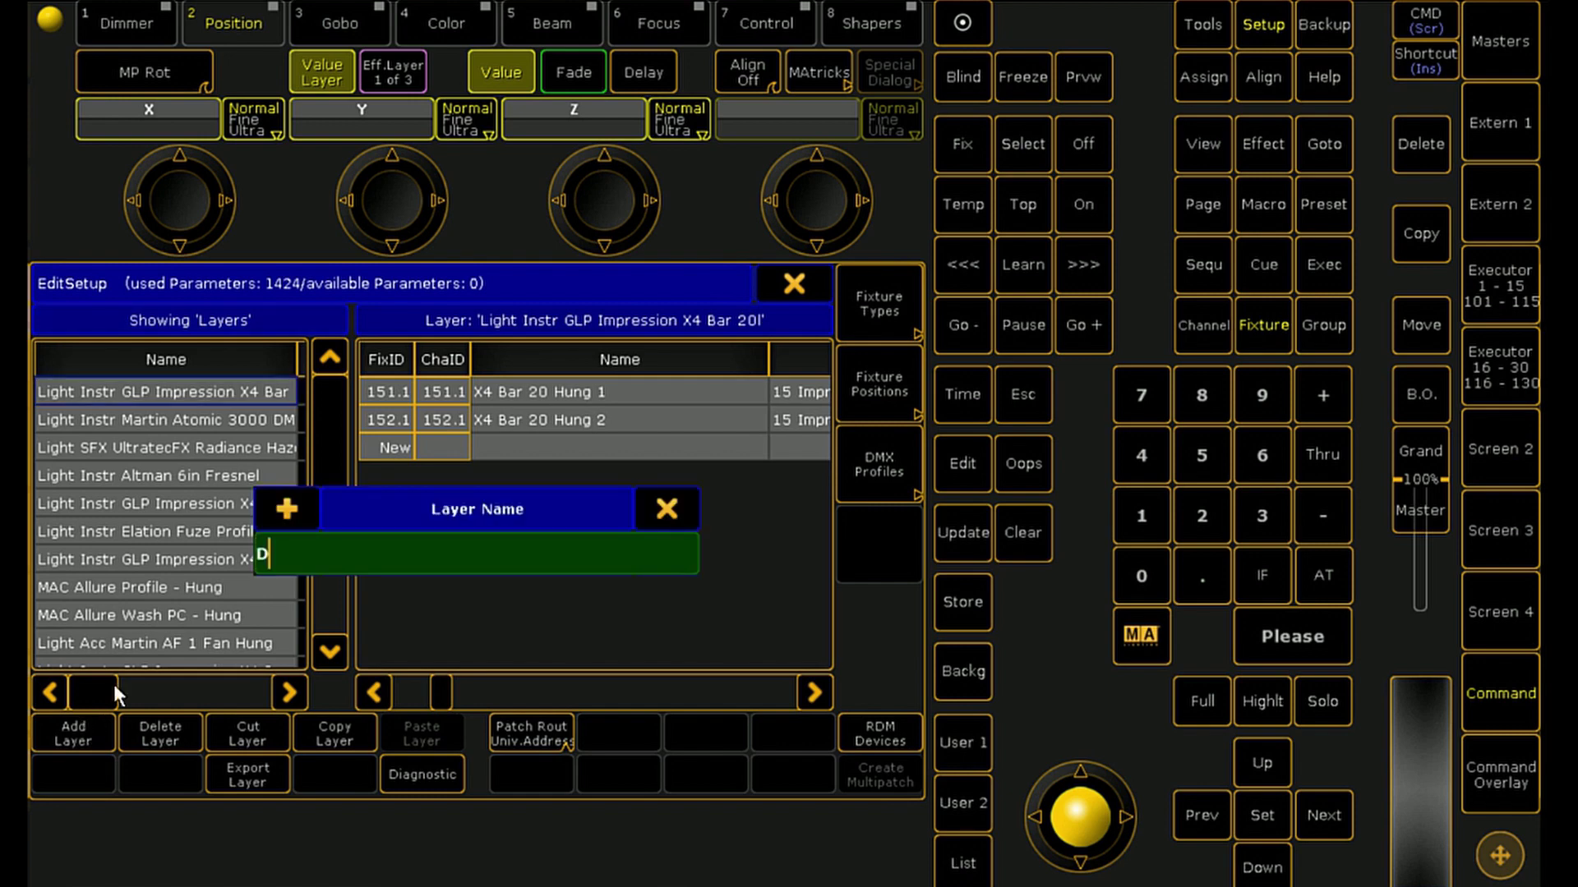
text(MX CAM)
key(Return)
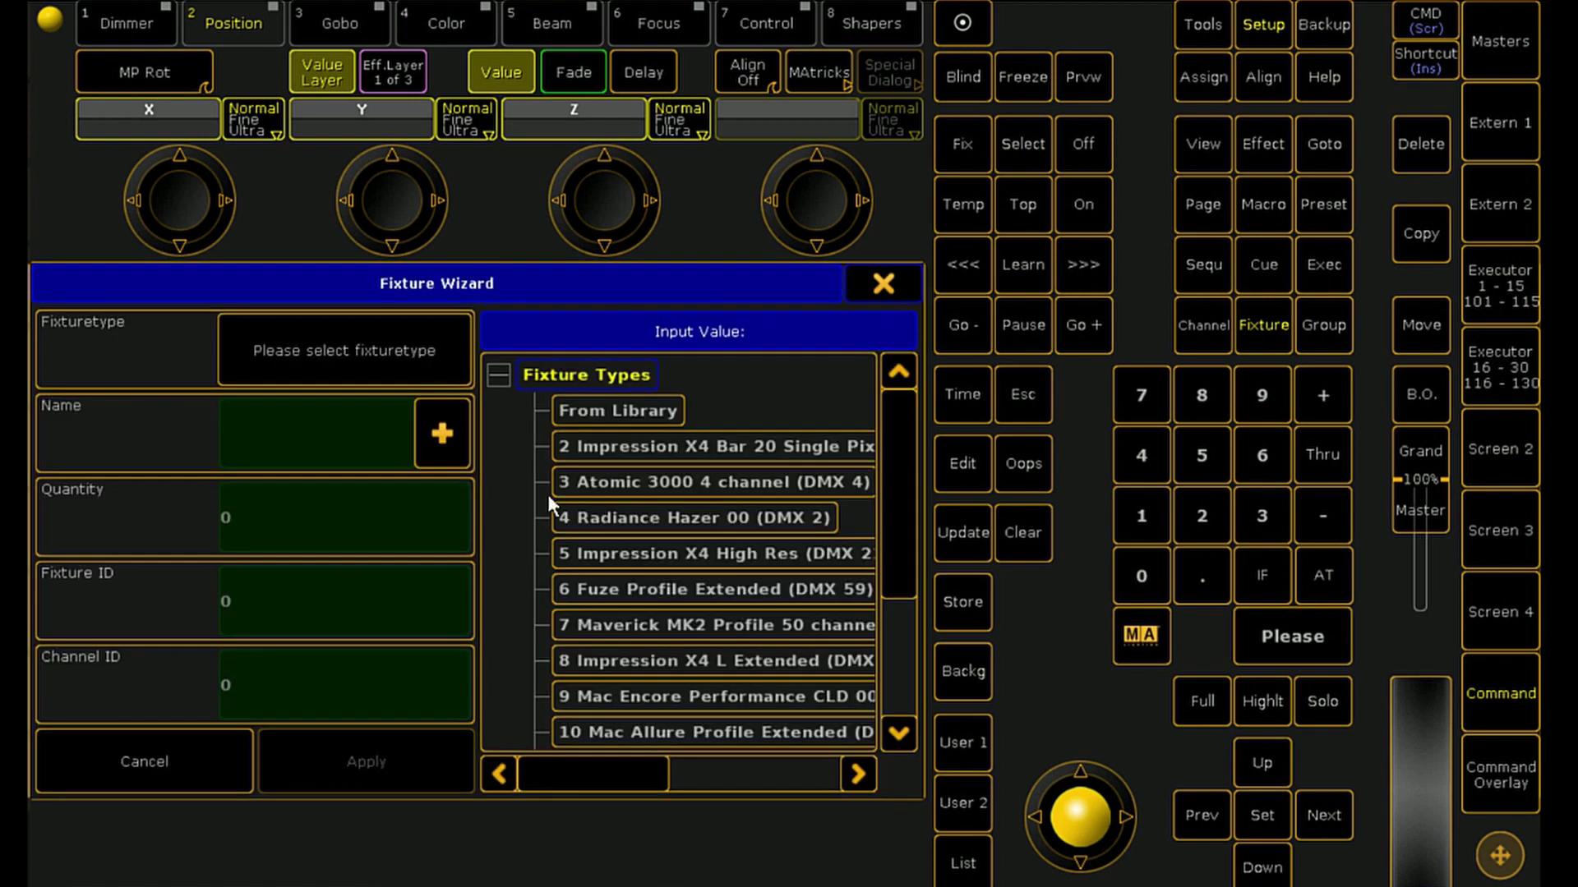
Import one MA Lighting Camera Controller as fixture 4001 and name it DMX CAM 1
click(618, 410)
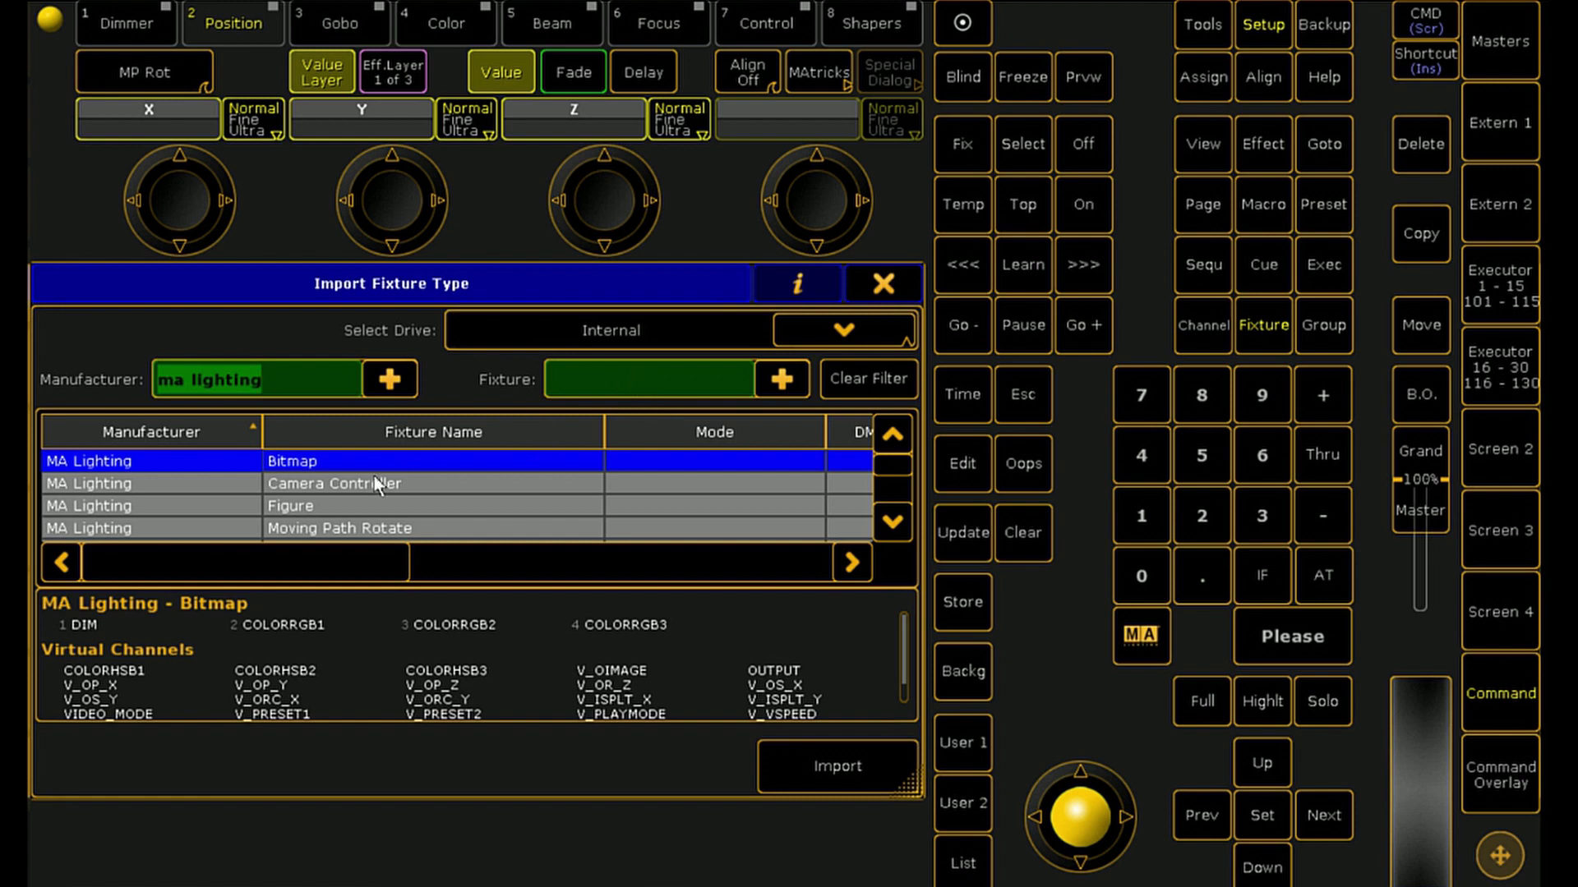
click(411, 485)
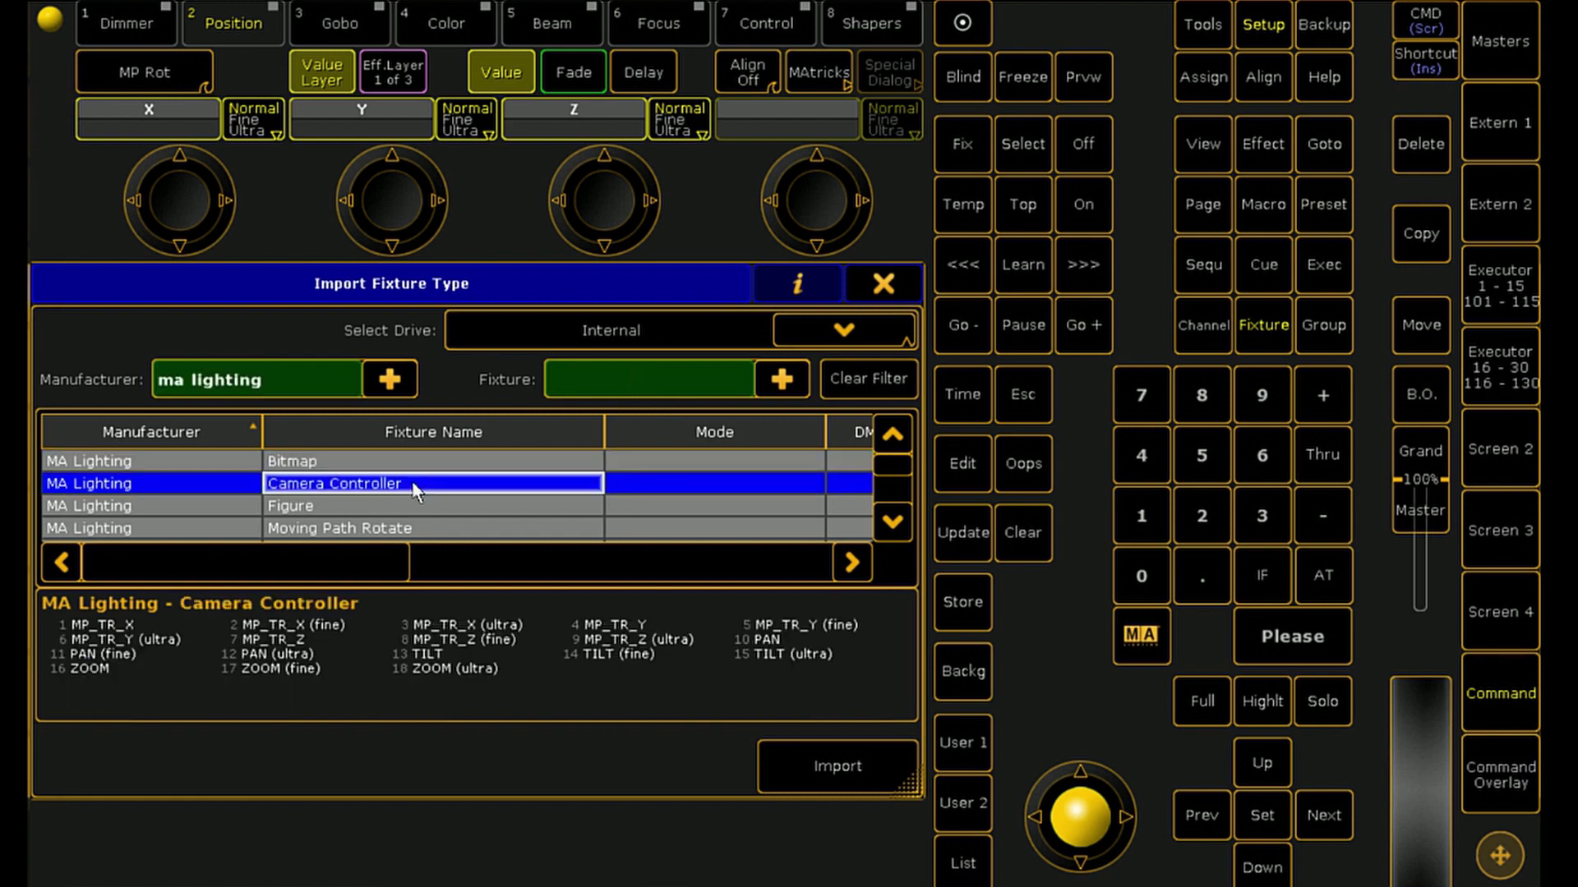
click(827, 766)
click(828, 764)
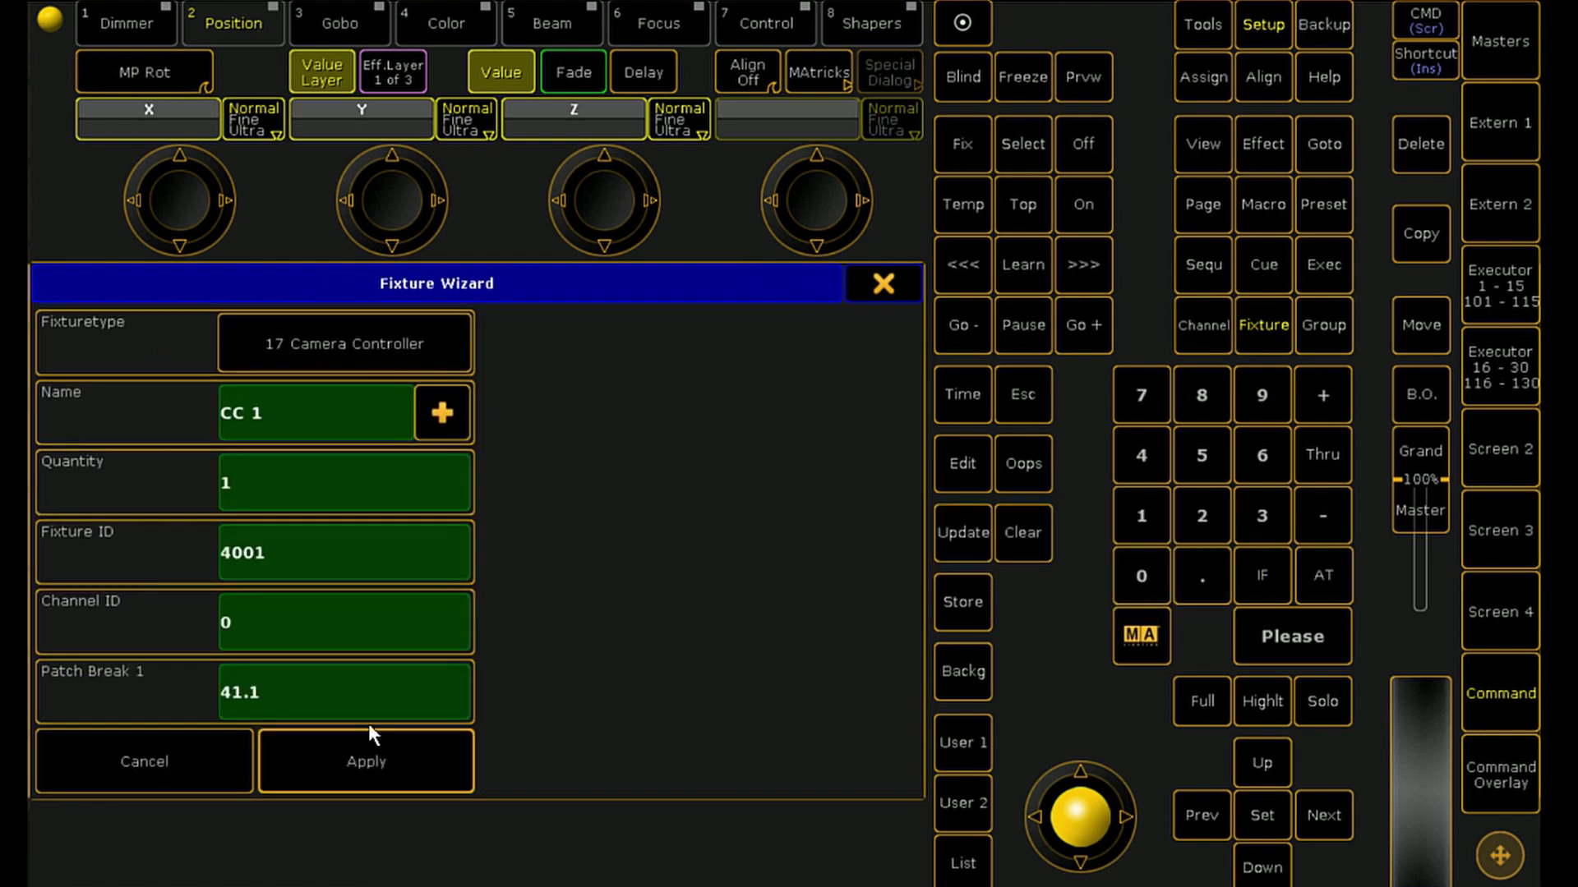
click(406, 777)
double_click(516, 391)
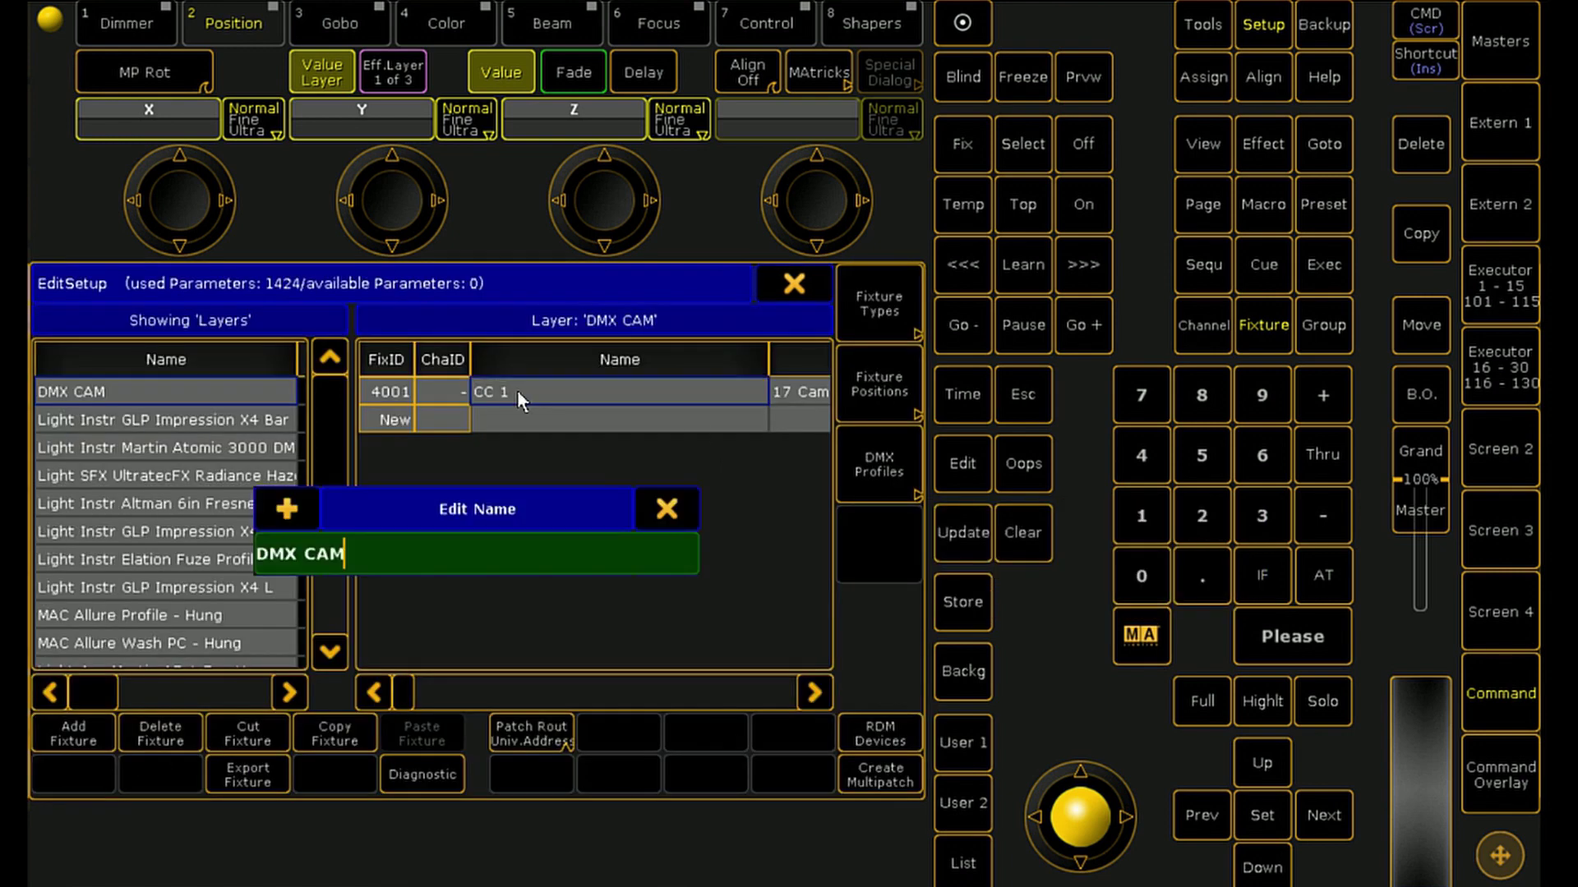
text(1)
key(Return)
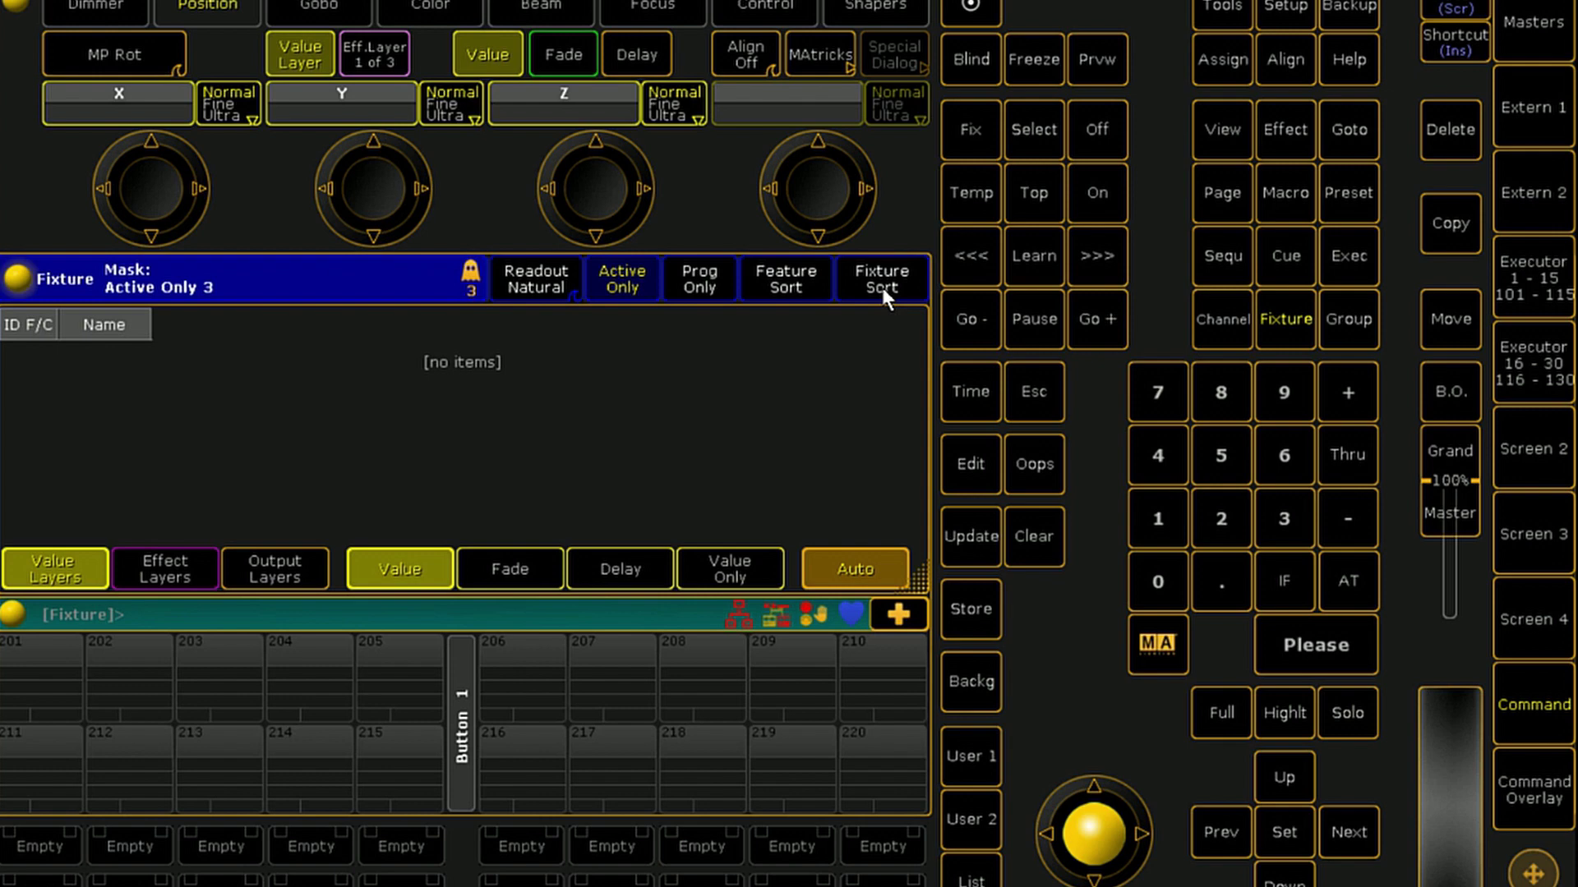
In the 3D Stage view, copy Camera 1 Front into camera slot 13
click(1536, 451)
click(1432, 703)
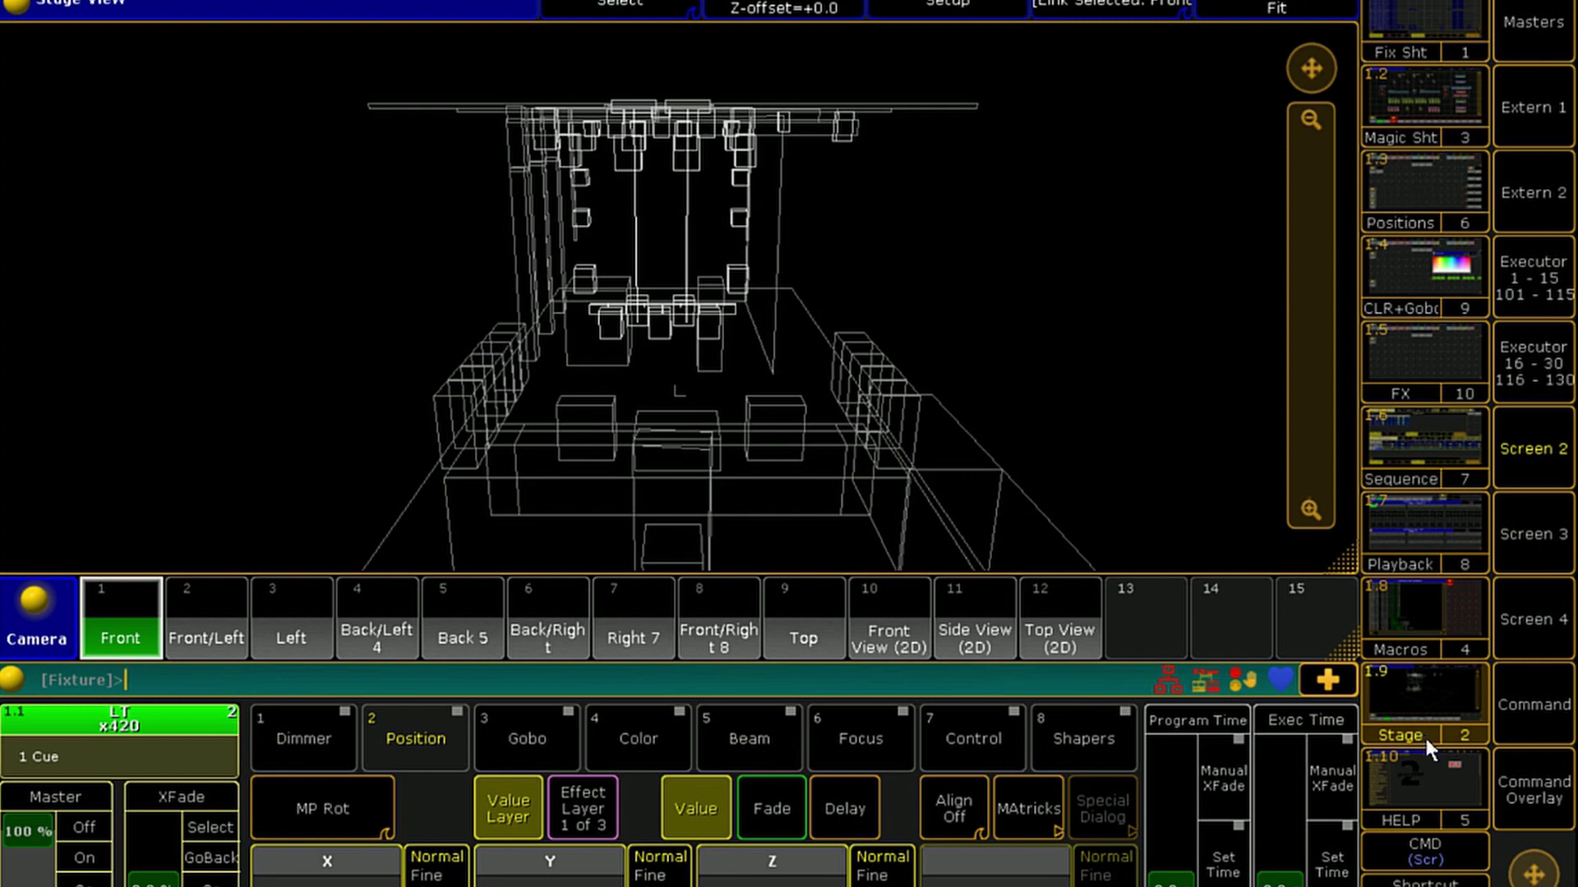
click(1536, 790)
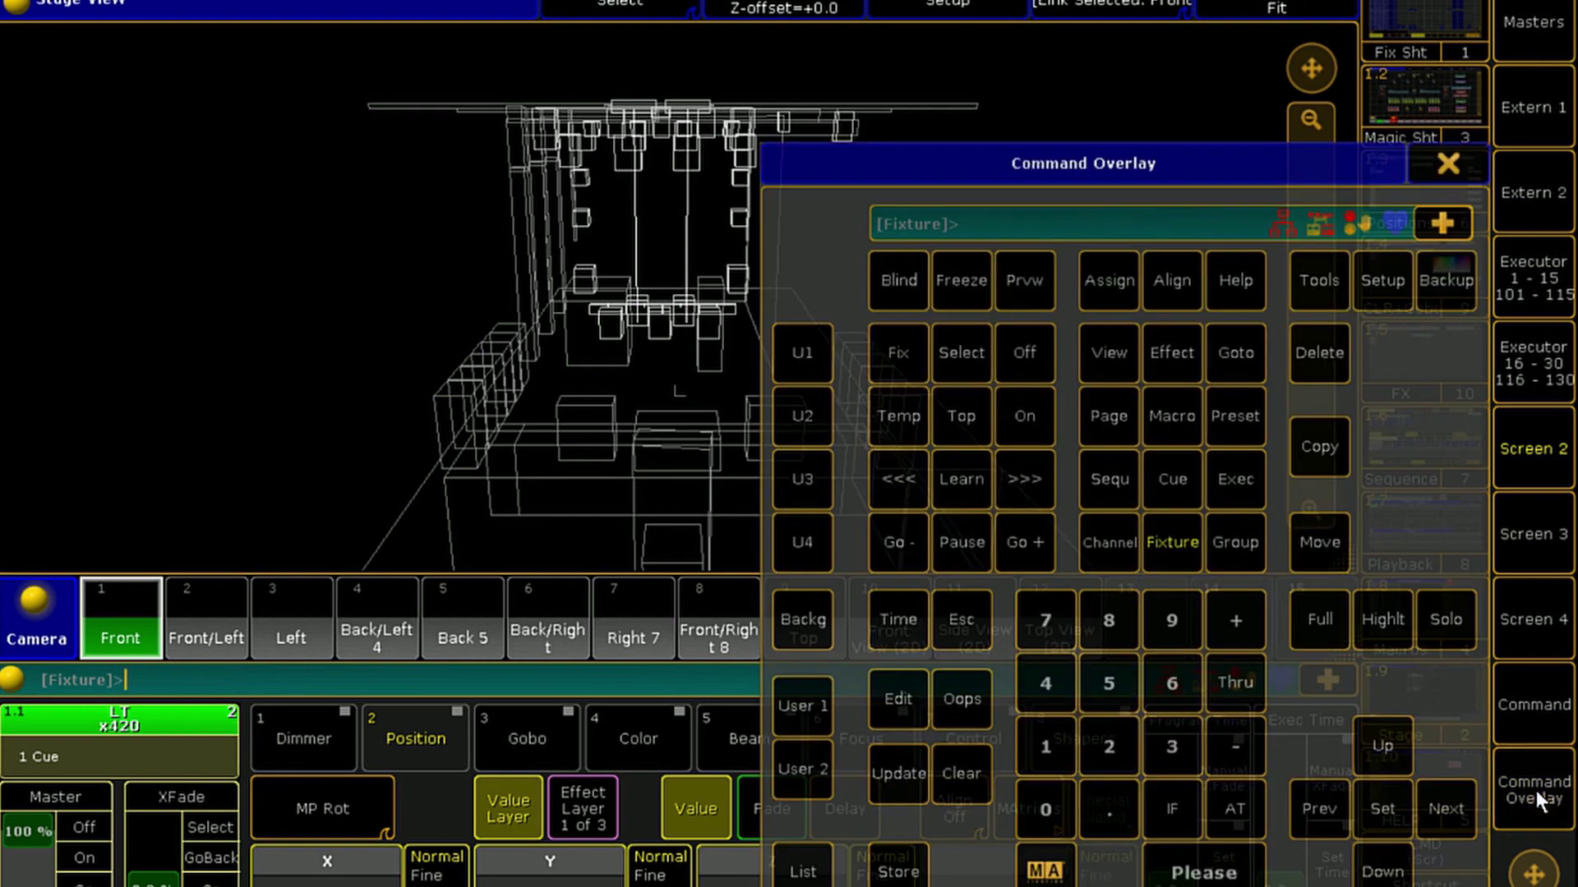
click(1312, 452)
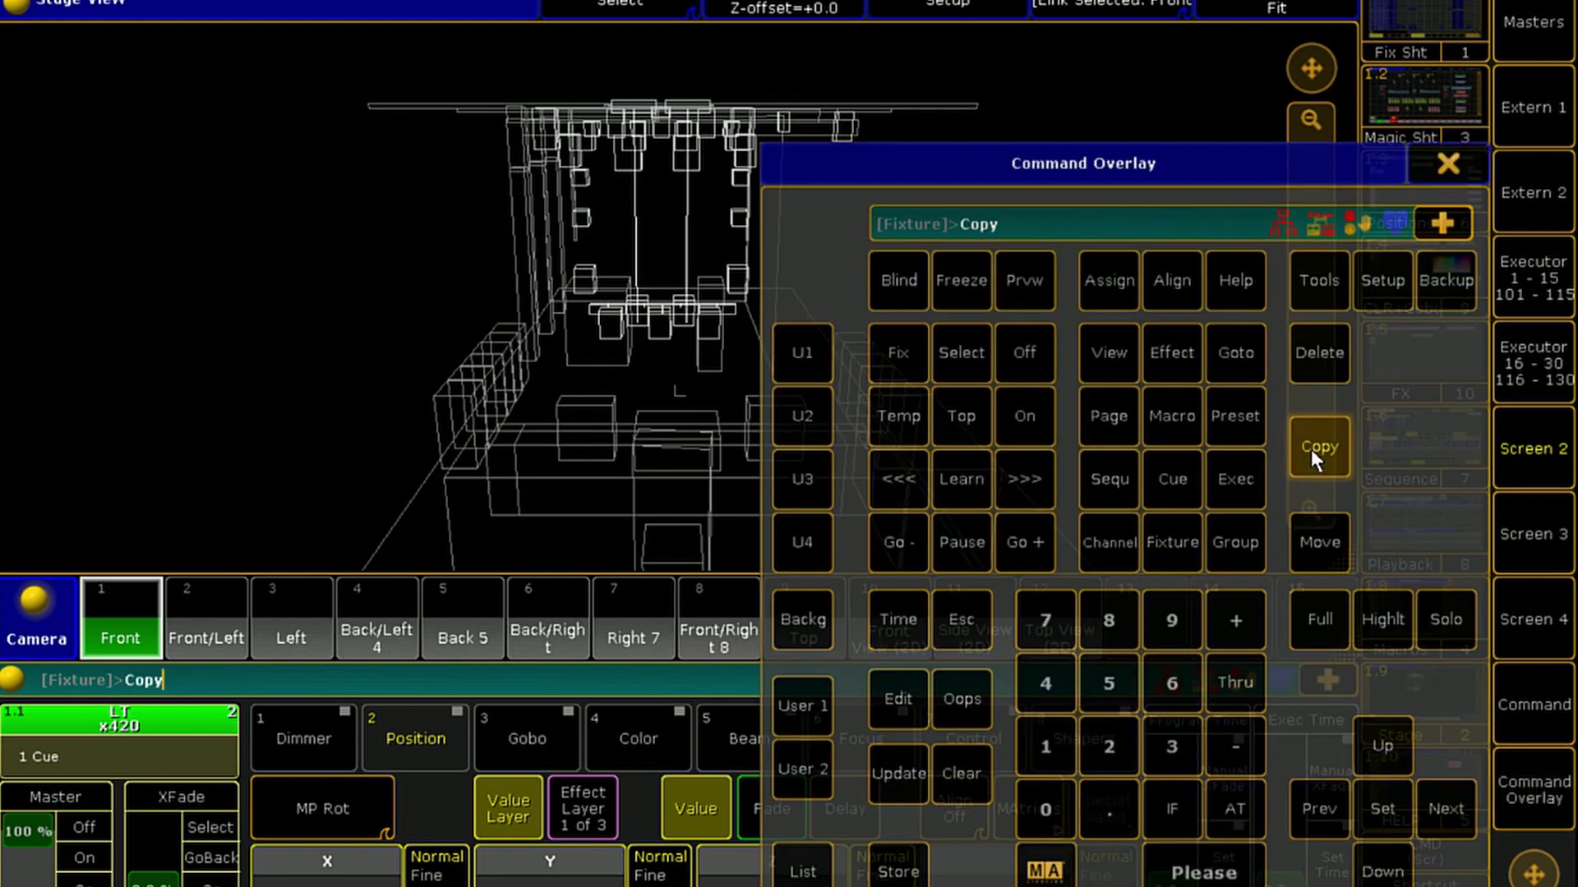
click(120, 616)
click(1443, 164)
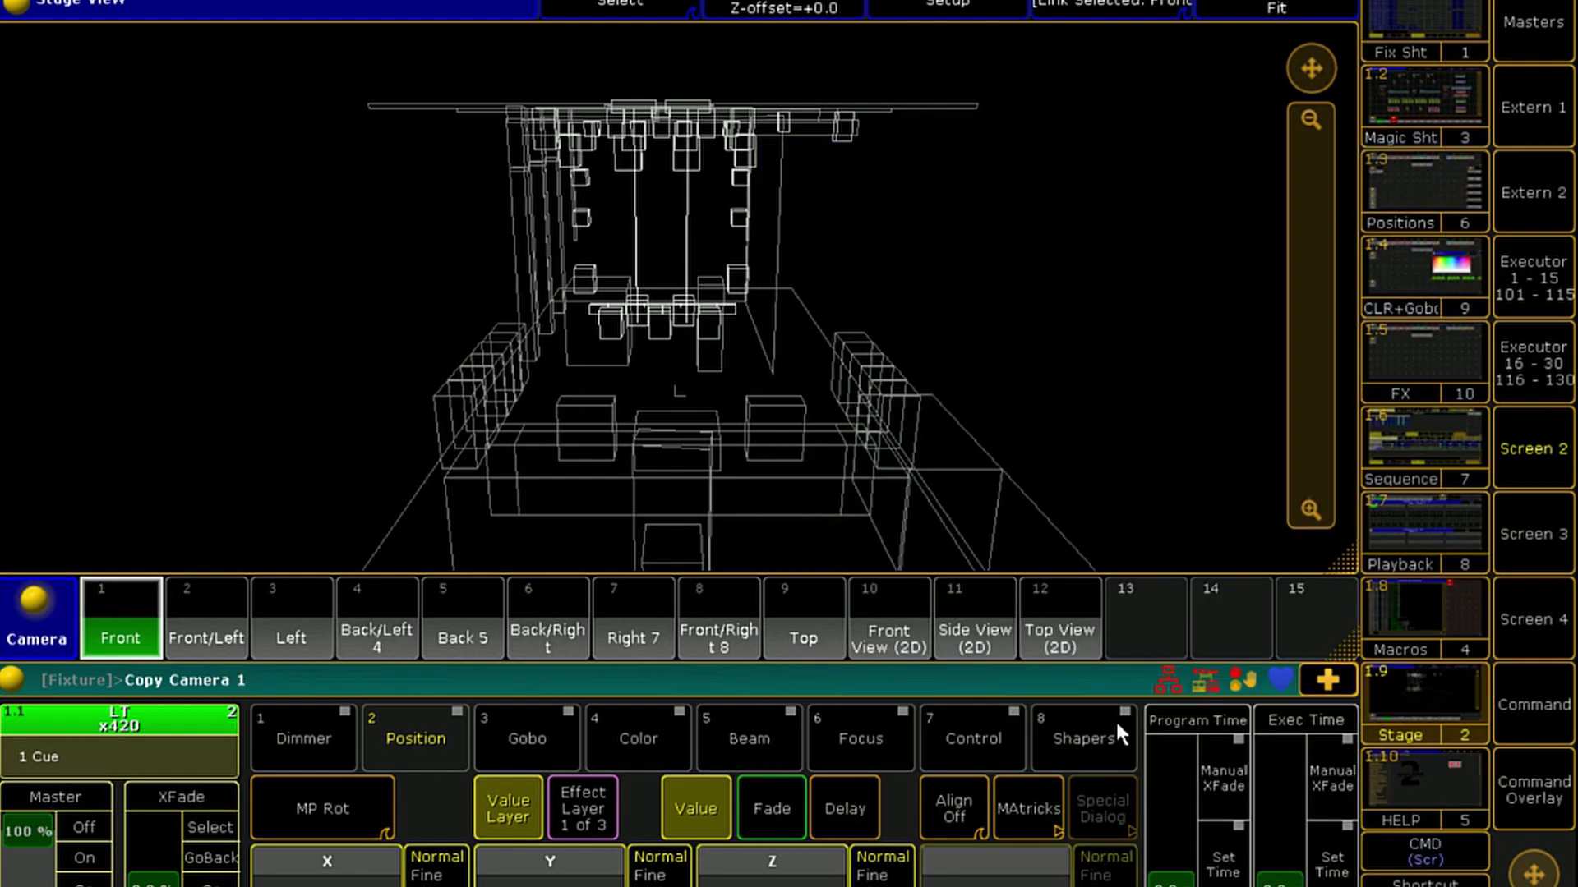
click(1147, 633)
Label camera 13 as 'DMX CAM 1'
click(1144, 633)
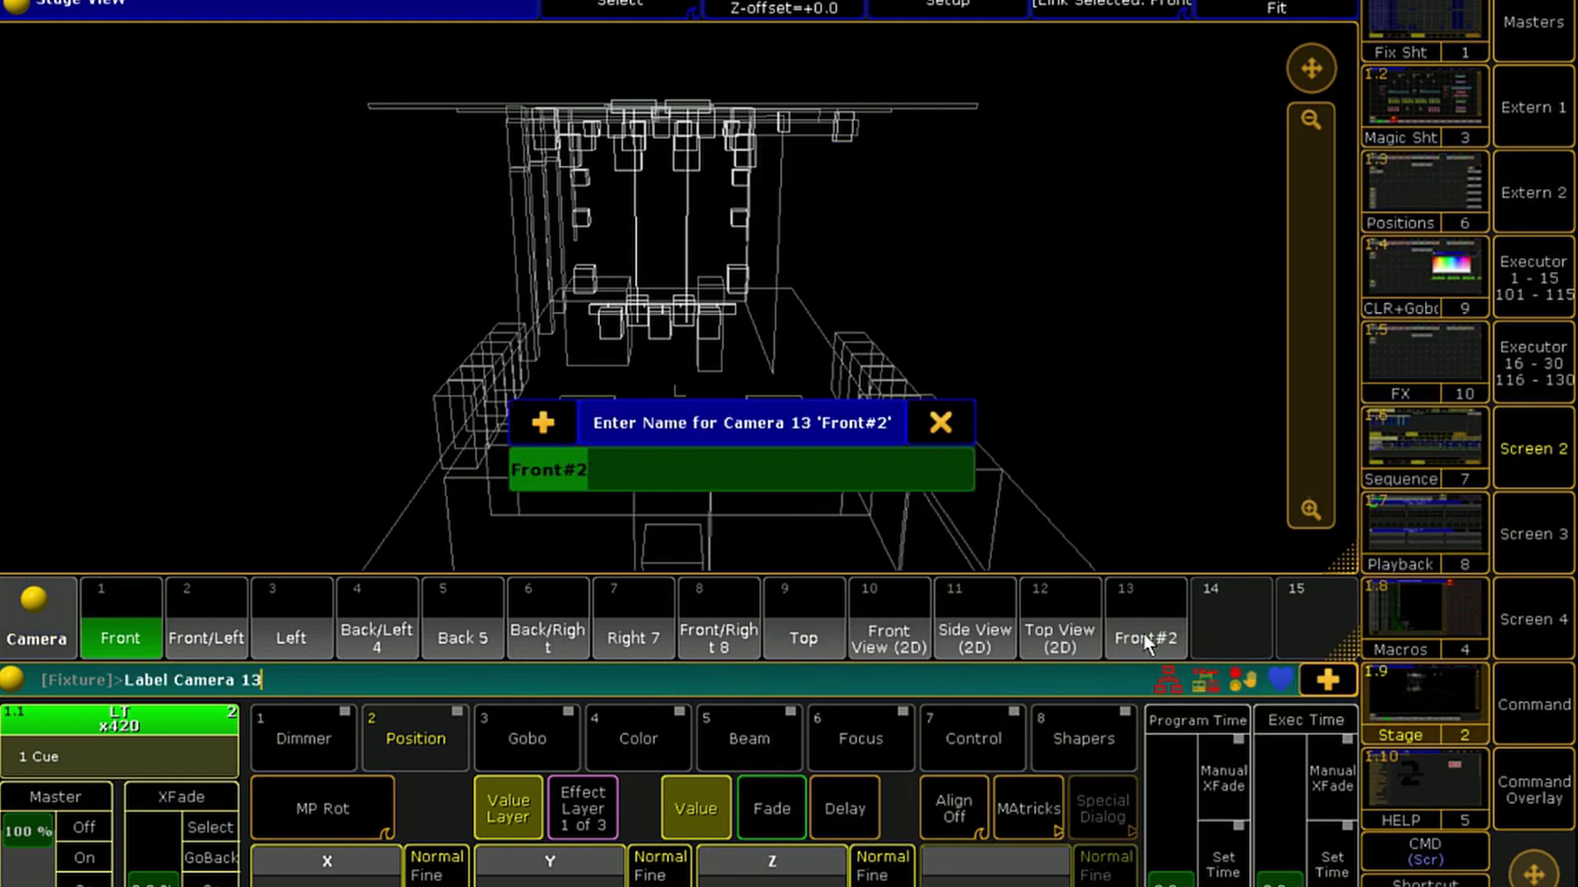
text(DMX CAM 1)
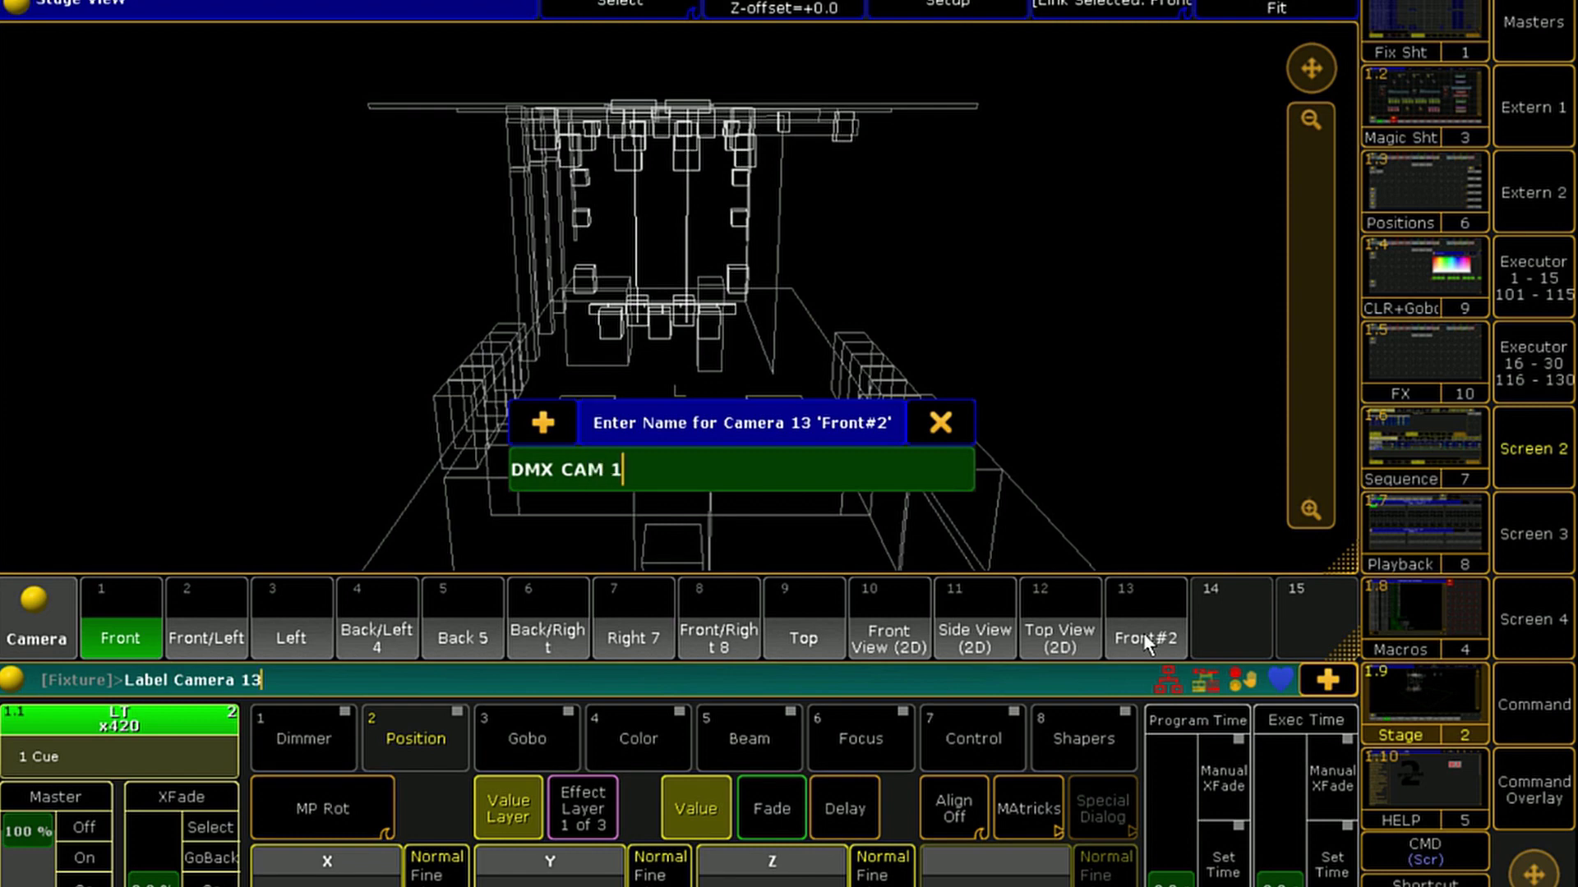
key(Return)
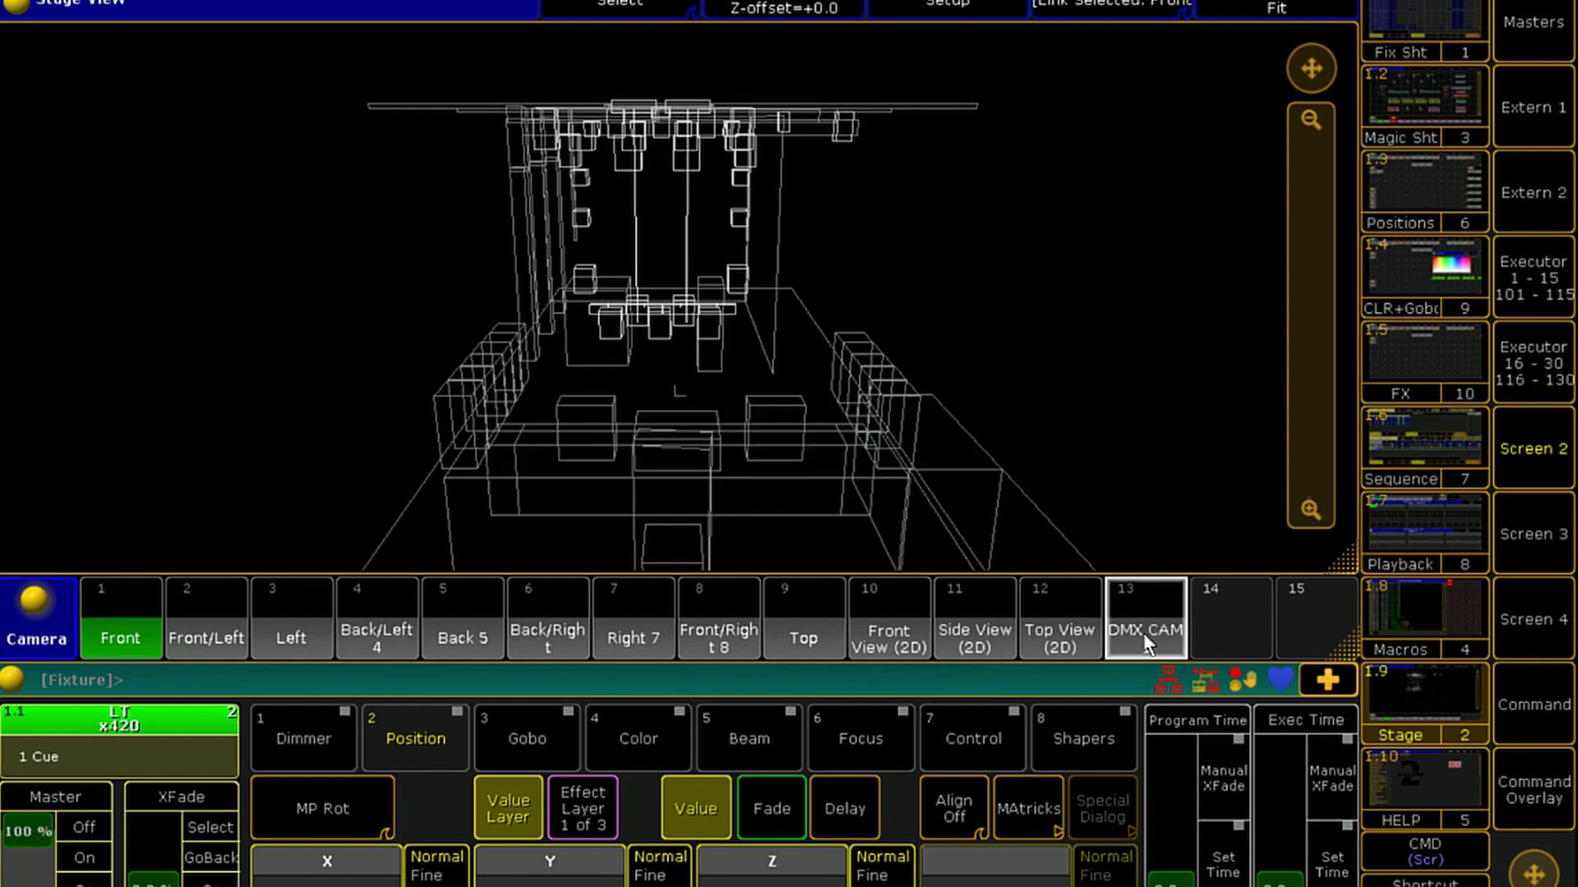
Set camera 13's controlling fixture to DMX CAM 1 (4001) and close its settings
click(1157, 634)
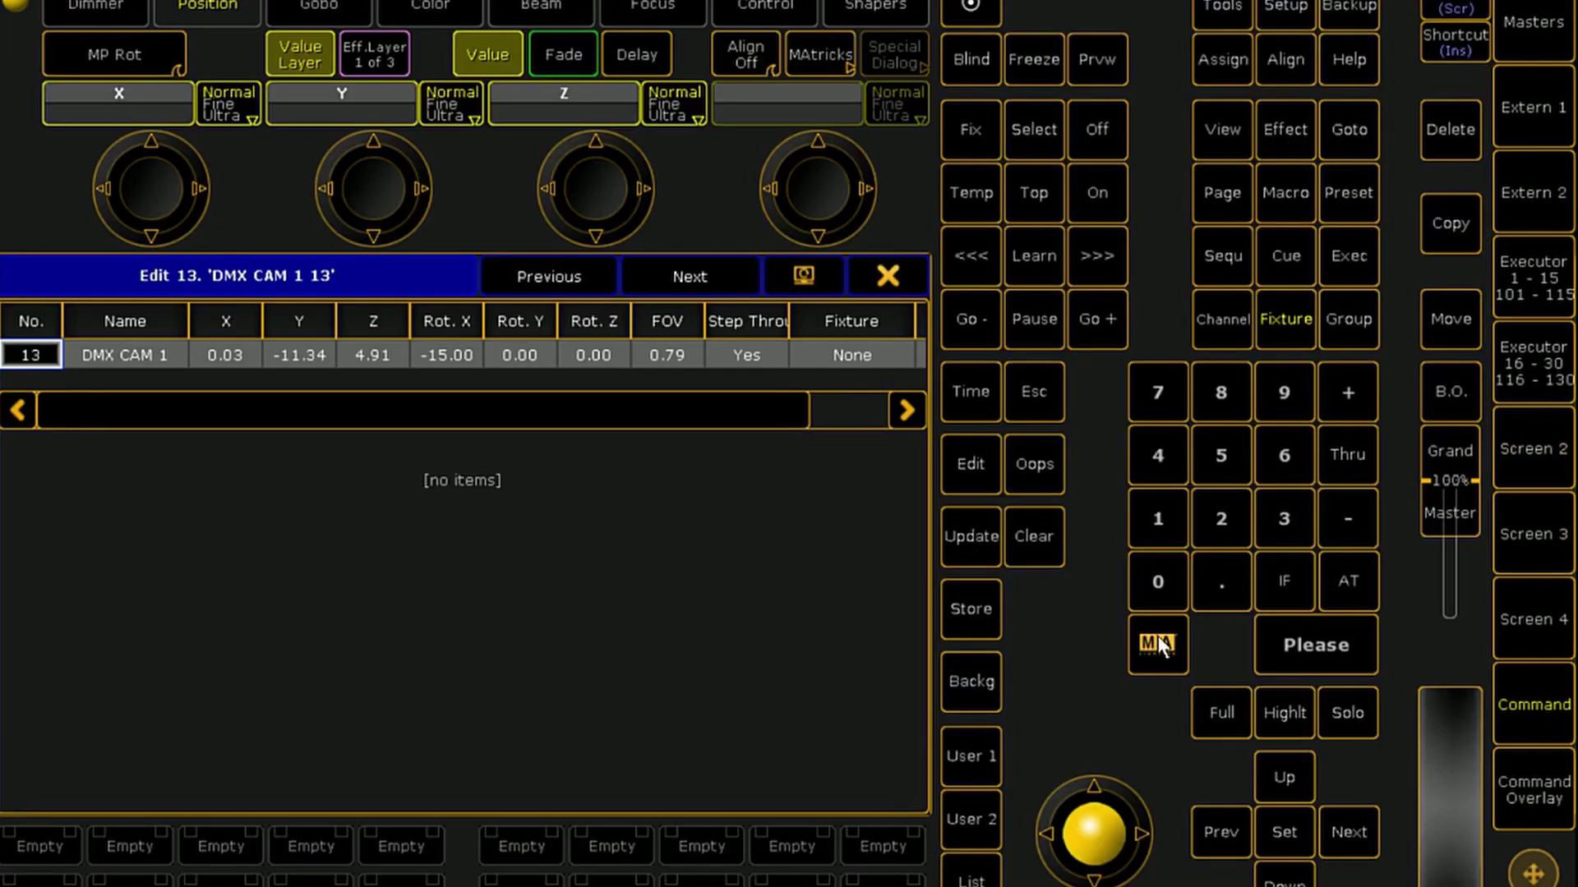
drag(655, 397, 743, 392)
click(731, 352)
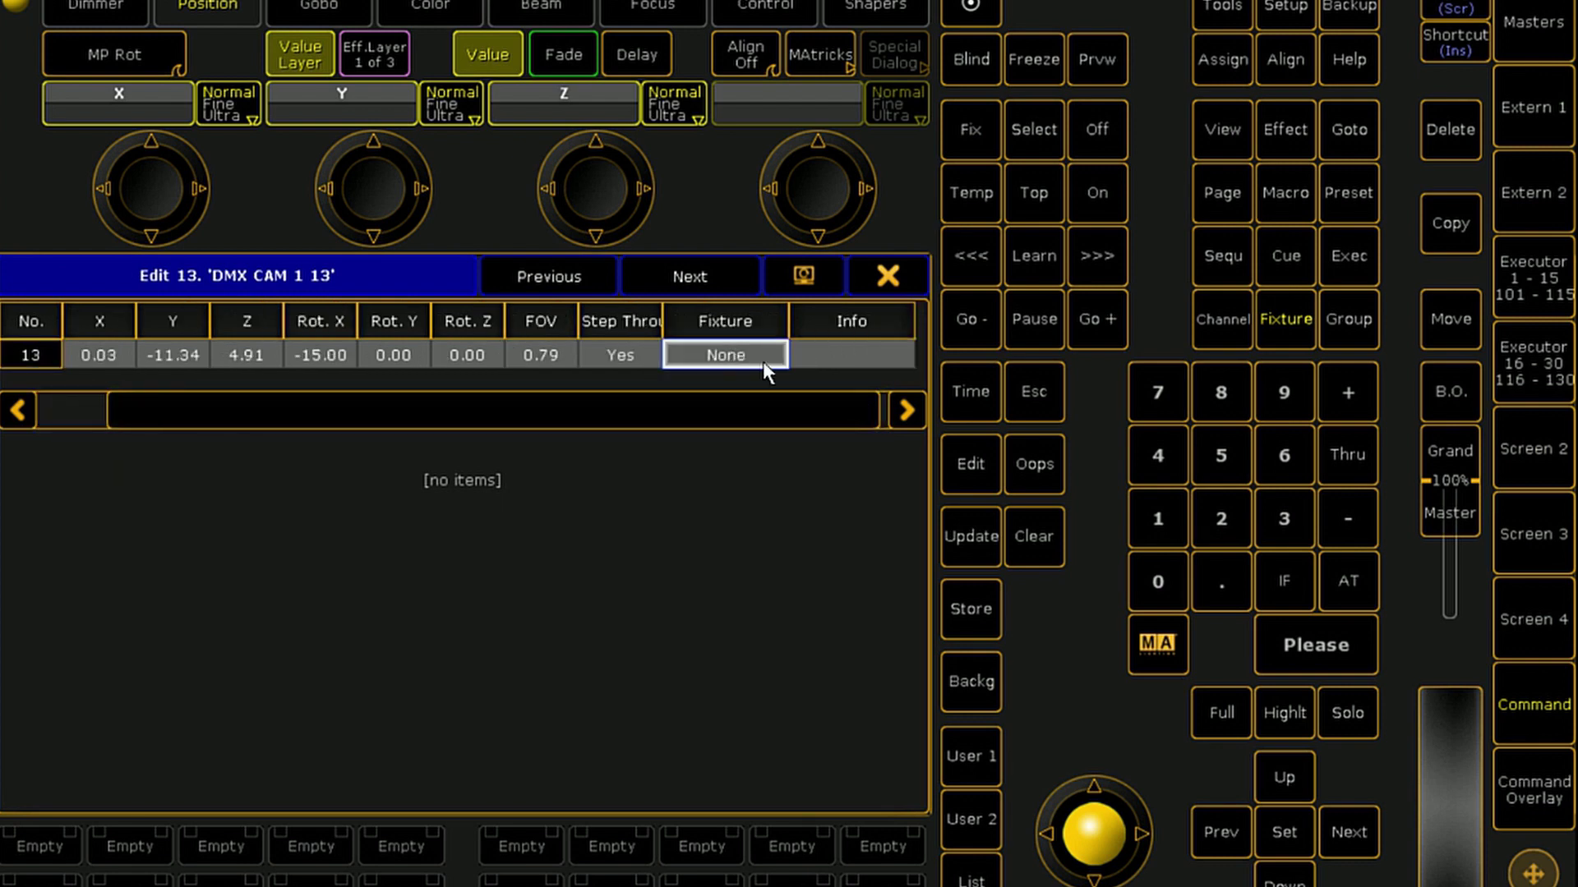
click(758, 353)
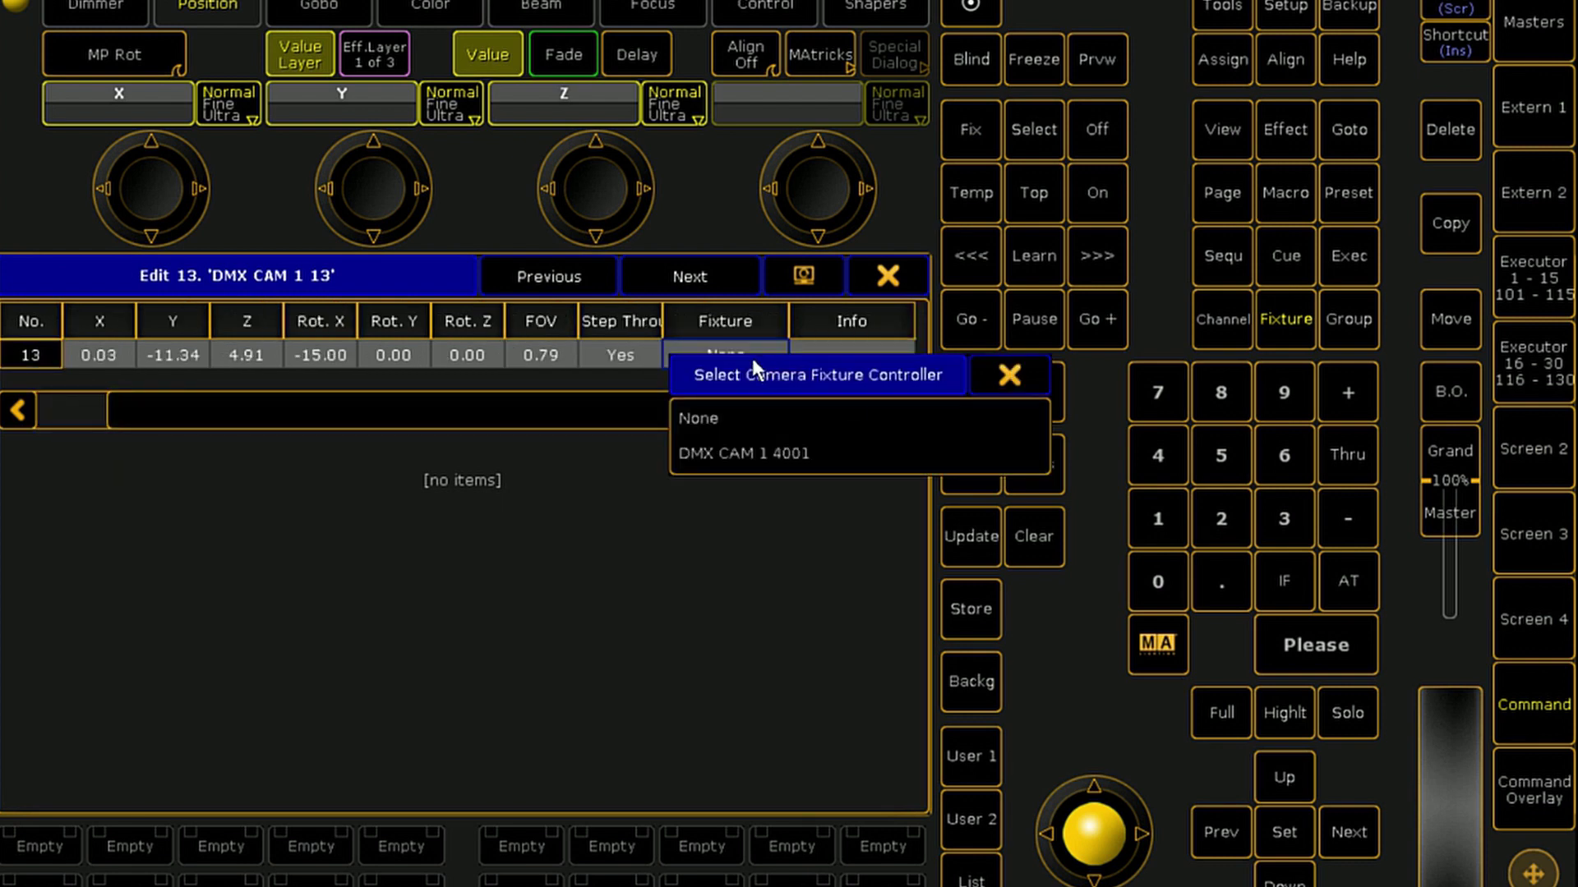
click(792, 452)
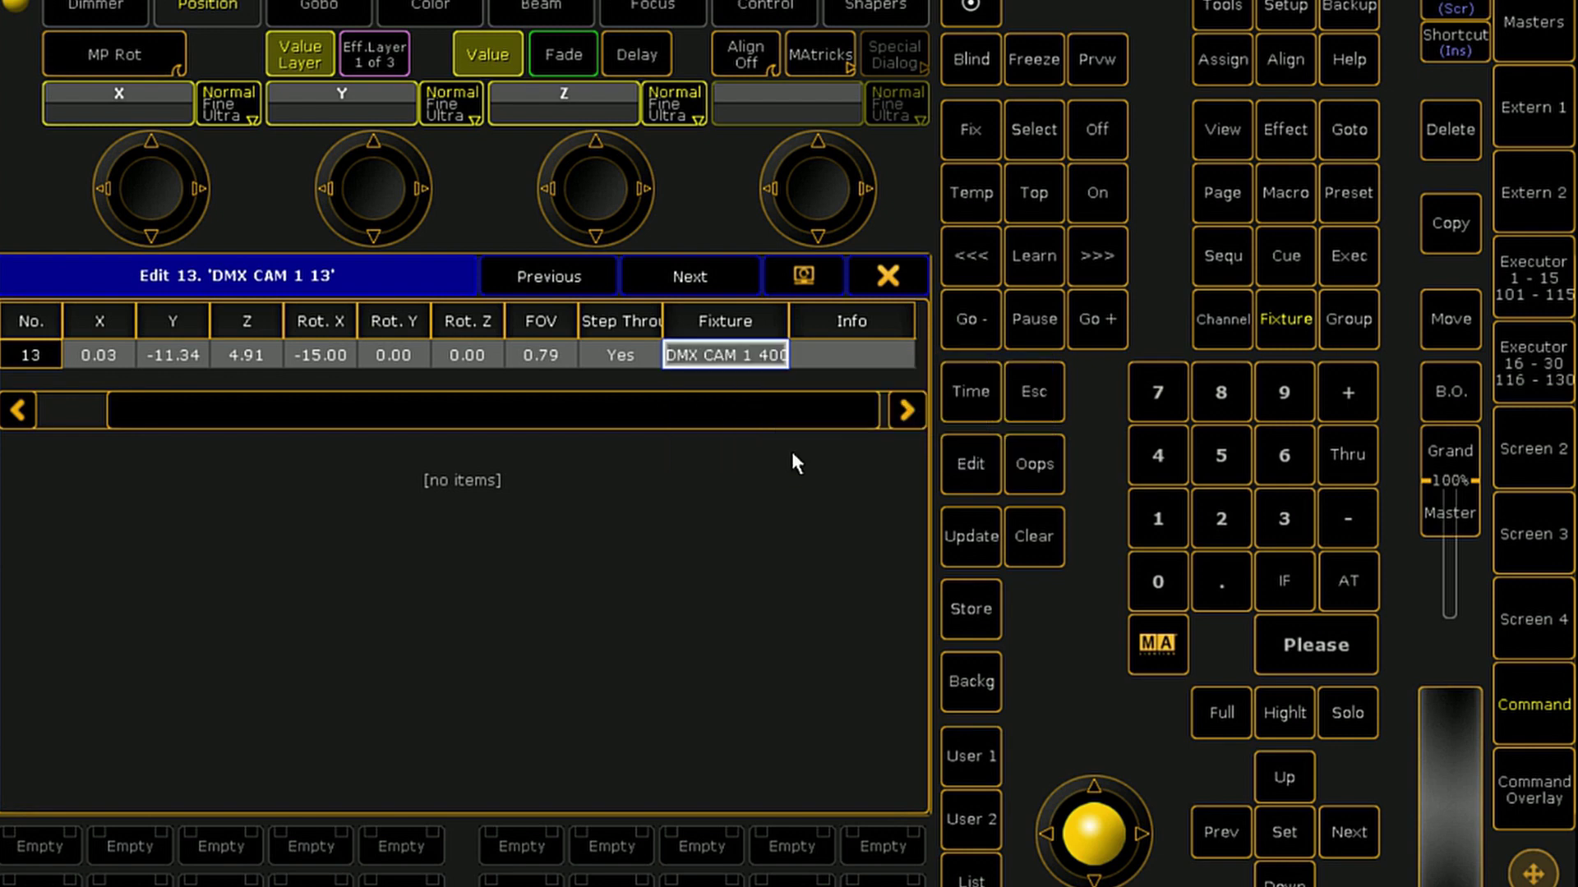
click(889, 278)
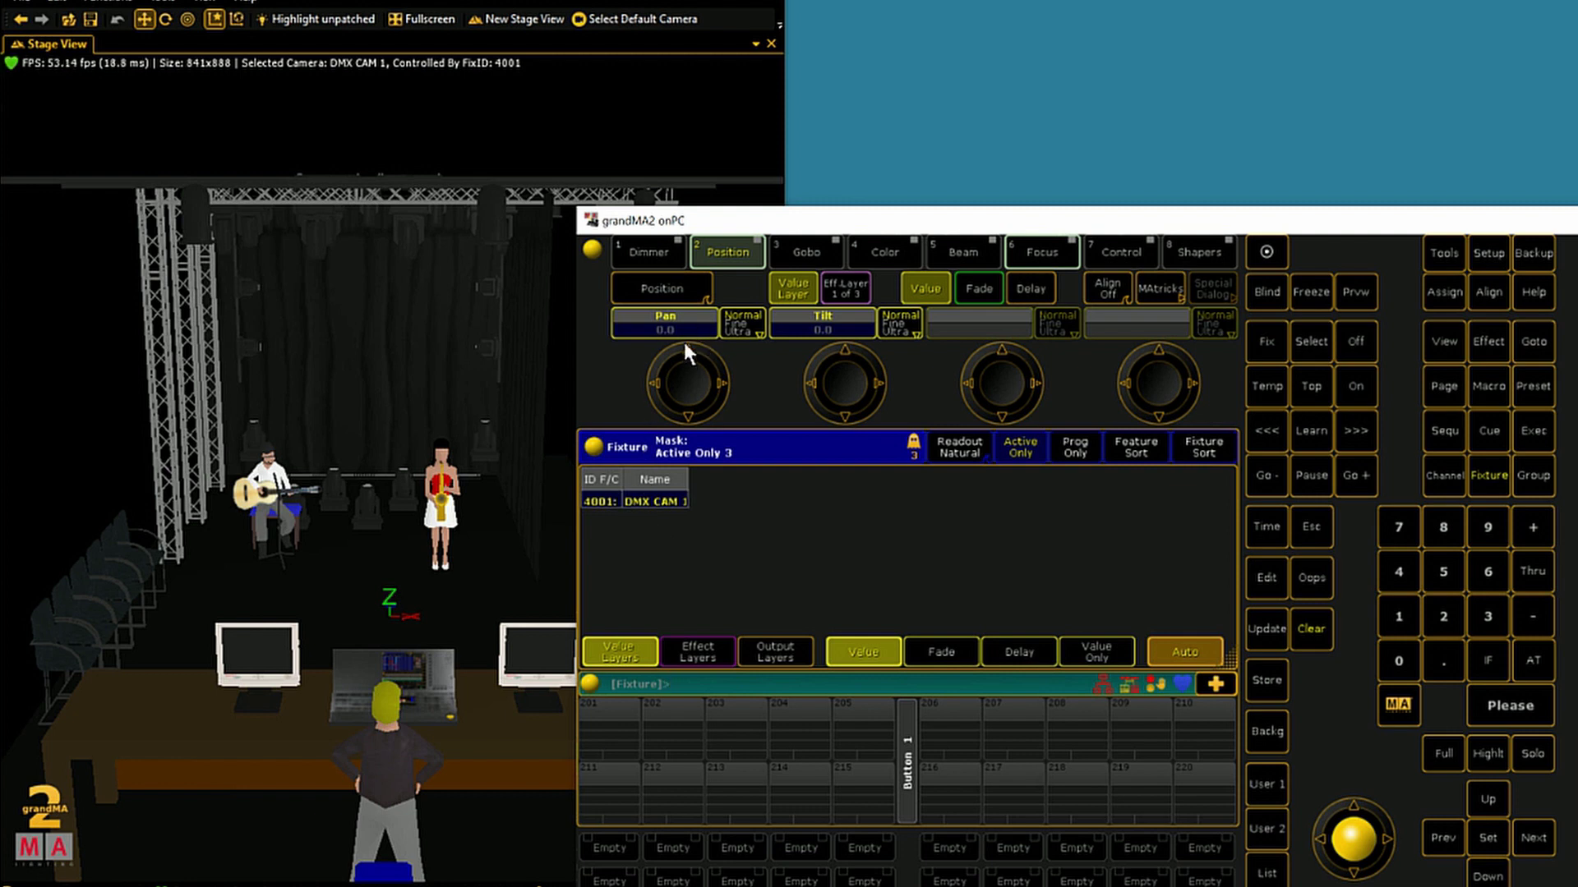
Turn the MP Trans X and Y encoders of fixture 4001 to shift the stage-view camera
scroll(685, 343, up, 3)
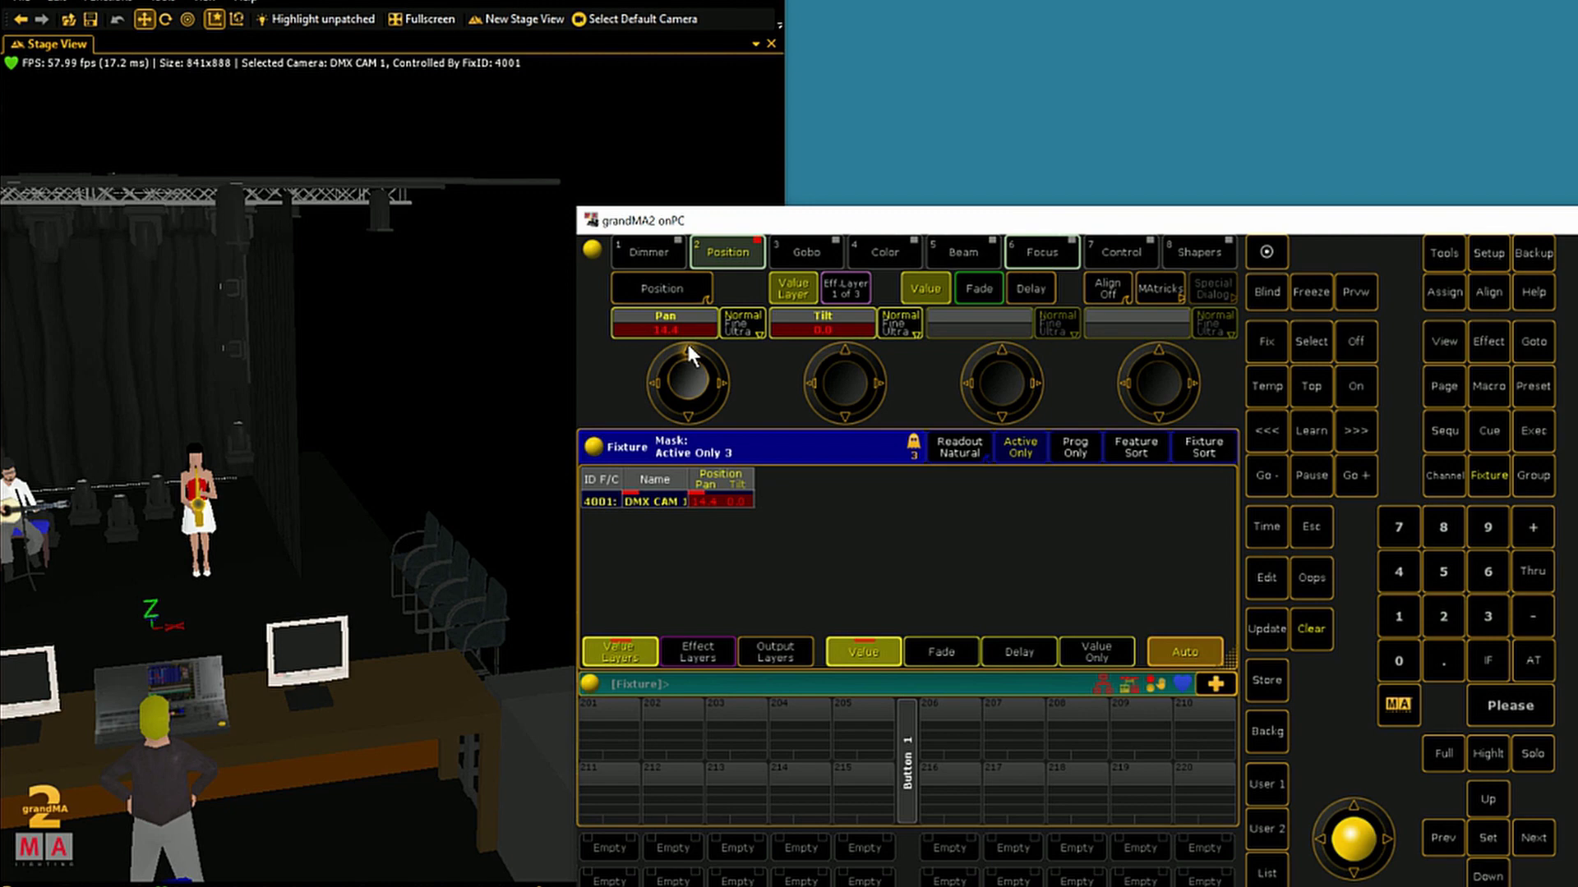
scroll(688, 343, down, 3)
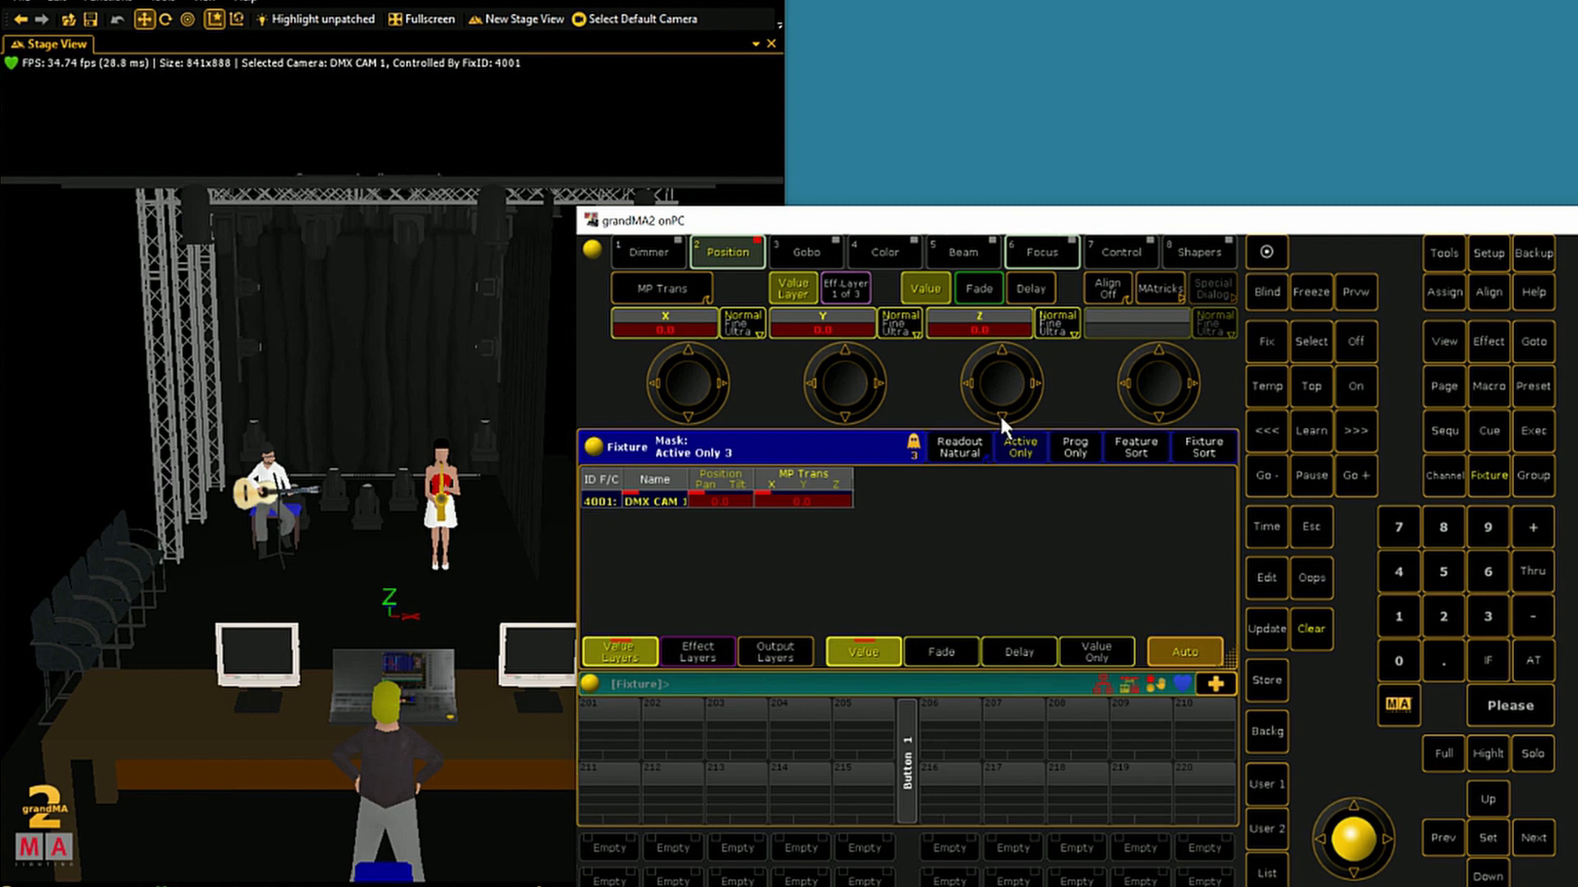
scroll(1000, 413, down, 5)
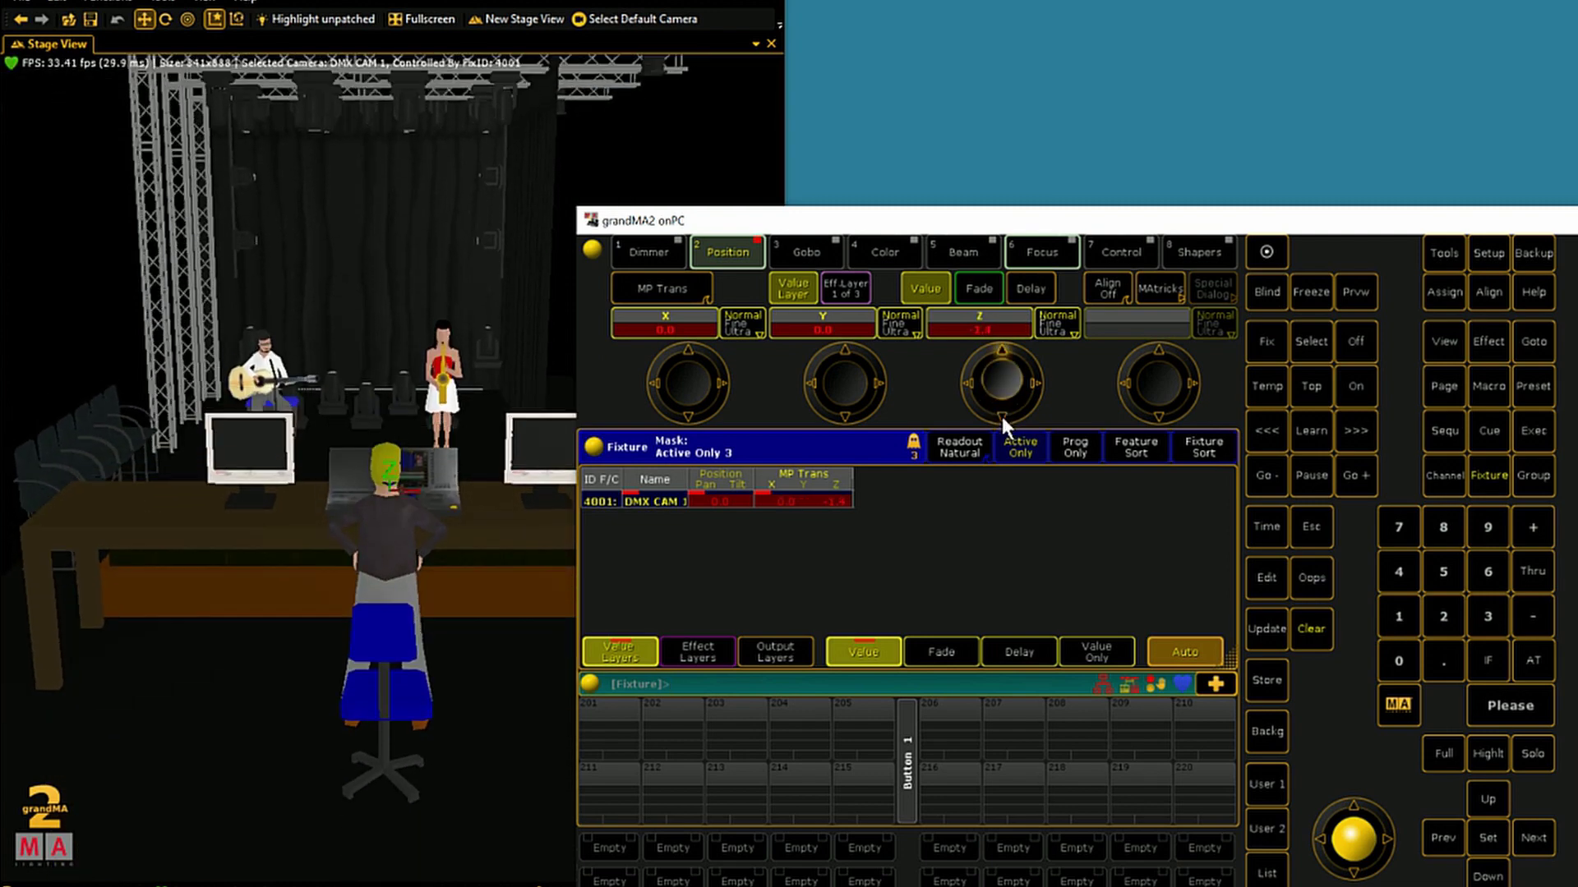
scroll(1001, 415, up, 5)
scroll(845, 416, down, 1)
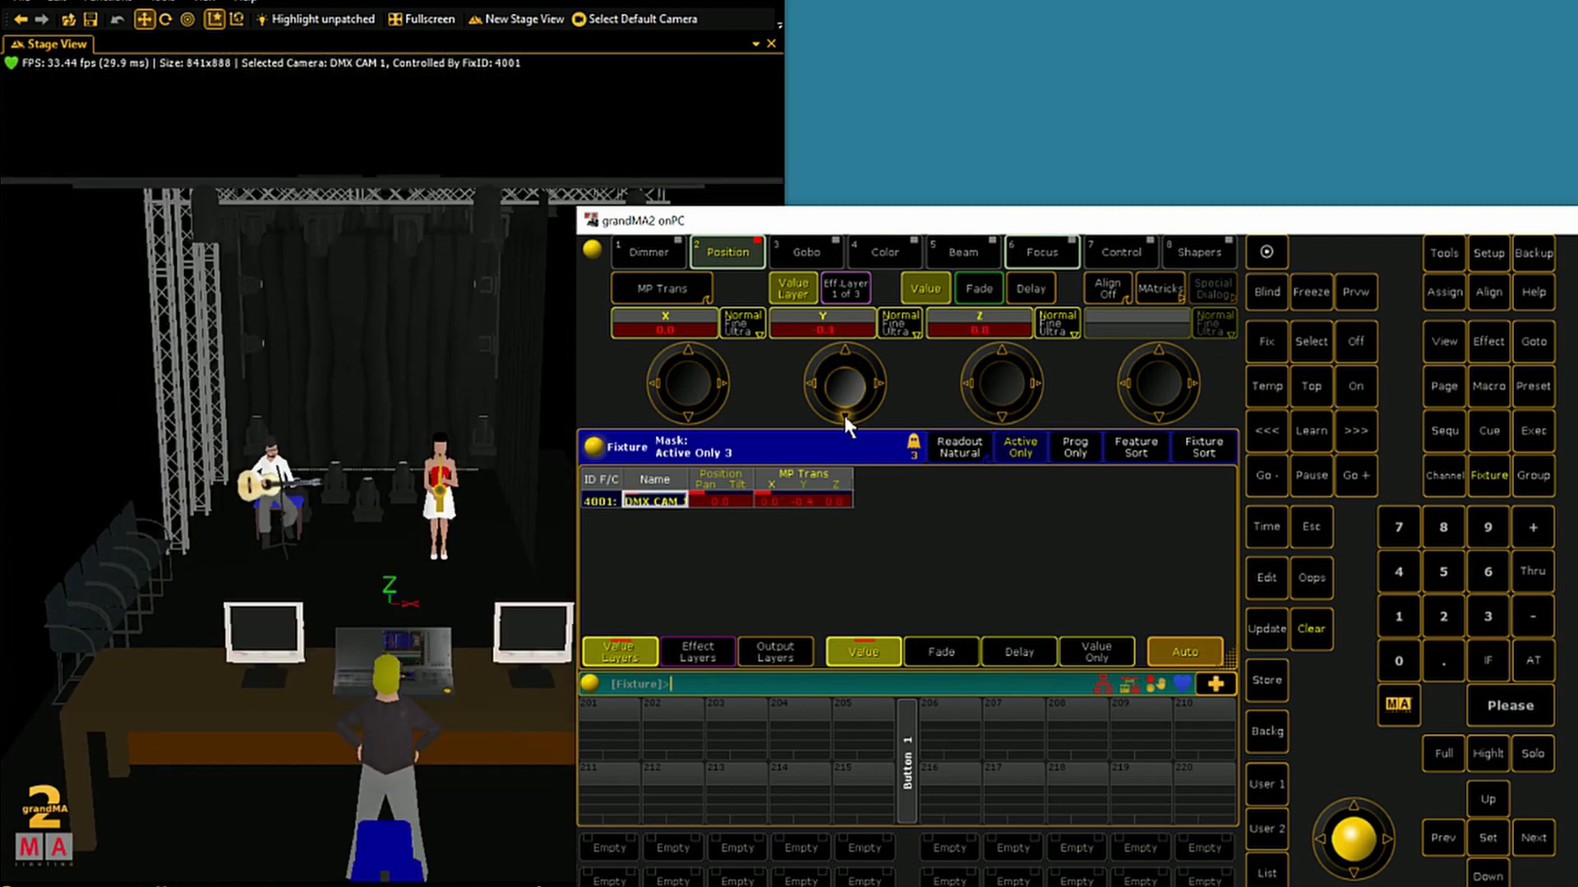
scroll(844, 416, up, 3)
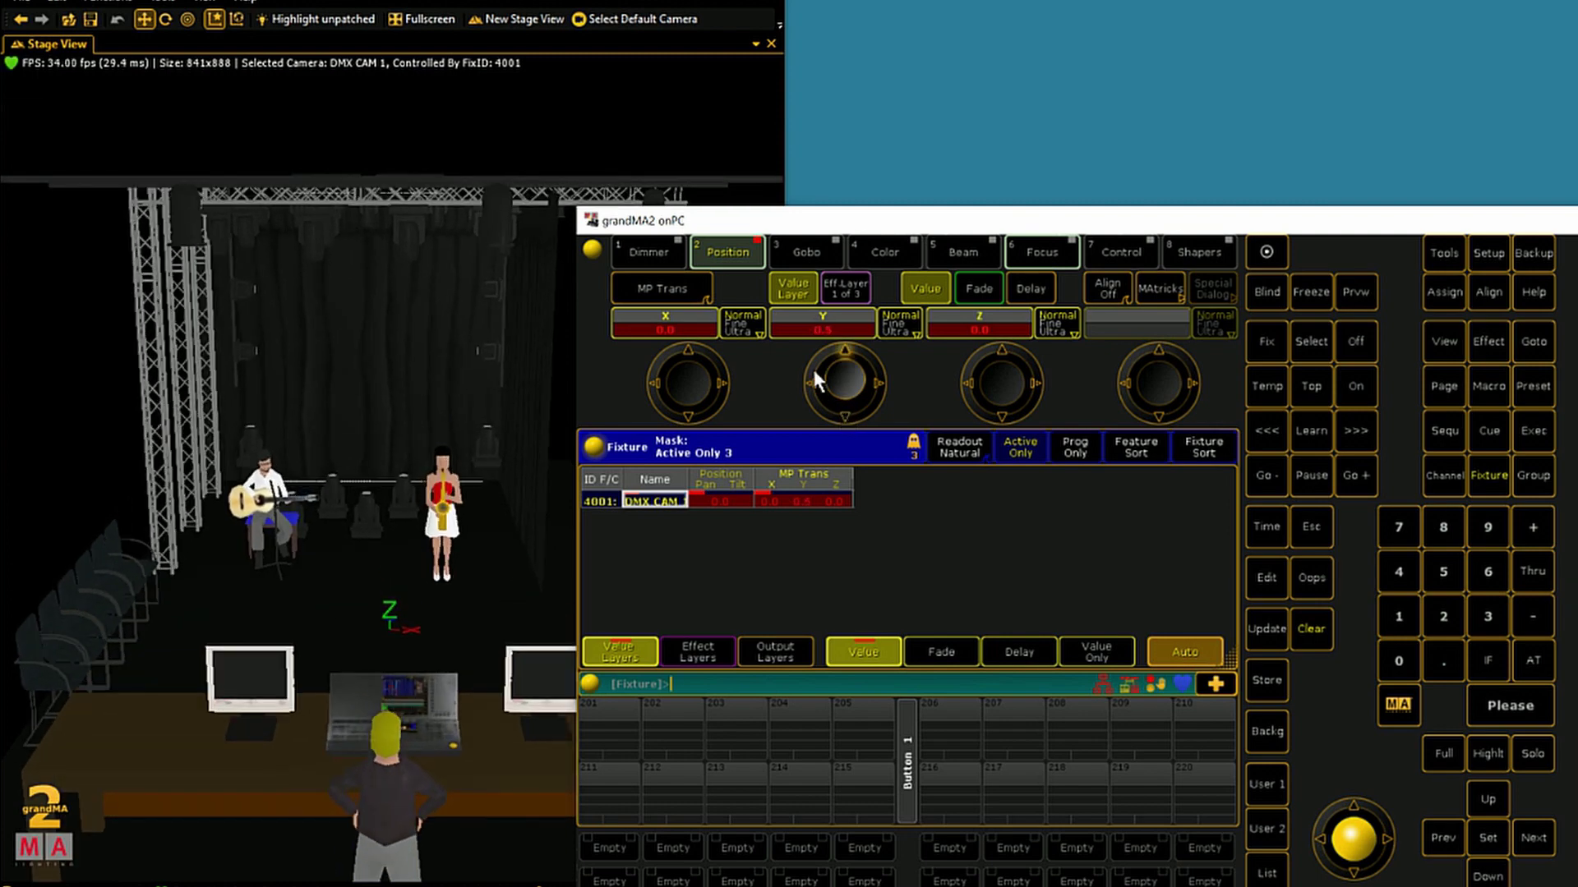
scroll(814, 374, up, 1)
scroll(687, 417, up, 3)
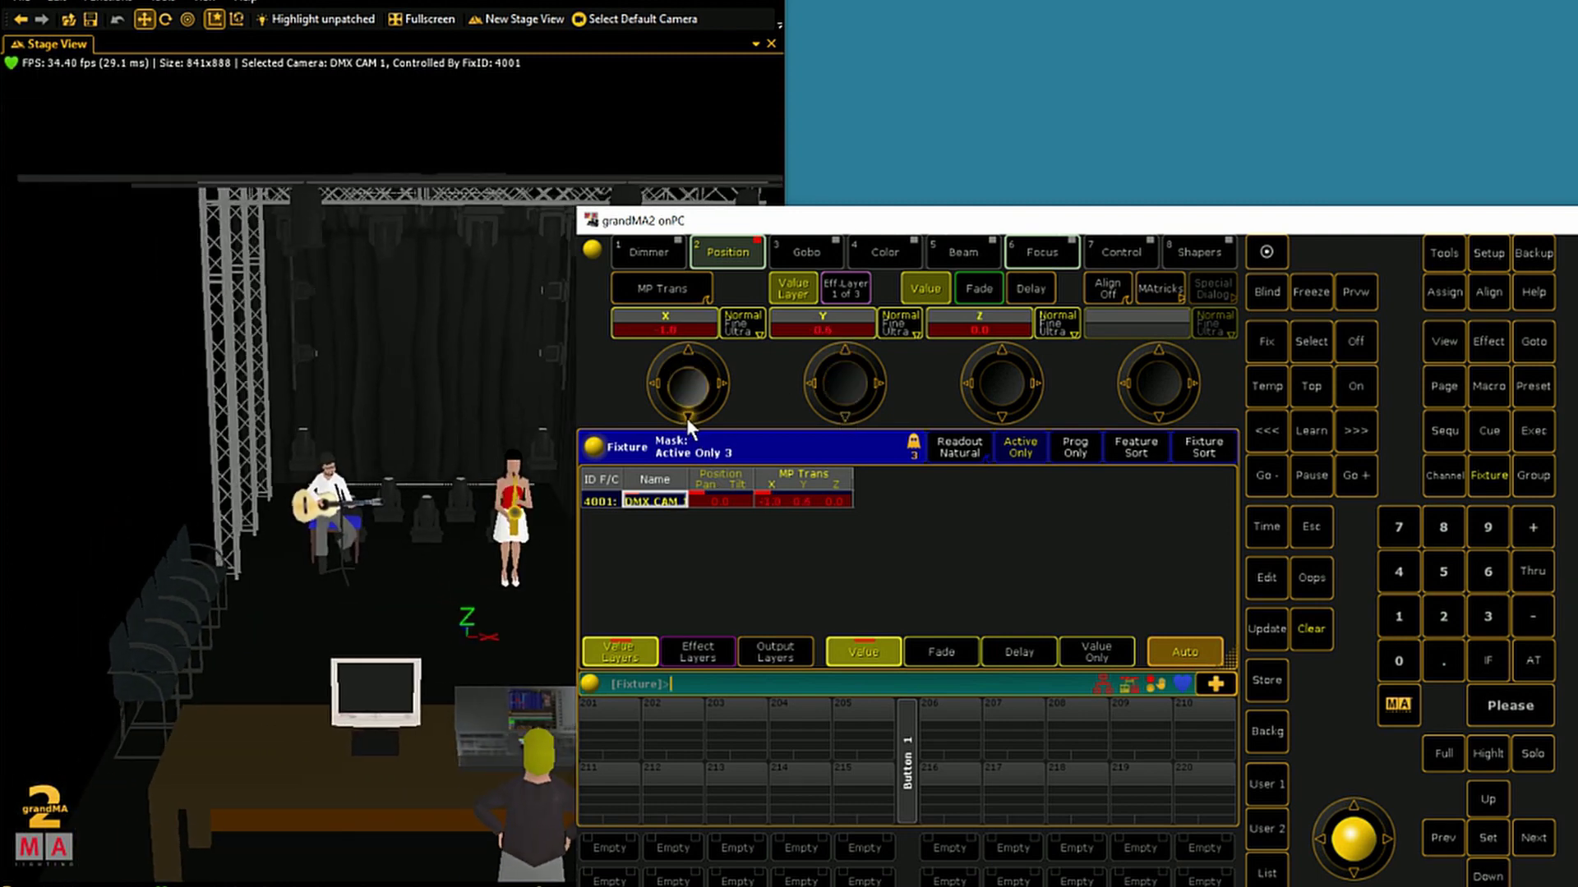
scroll(687, 417, down, 4)
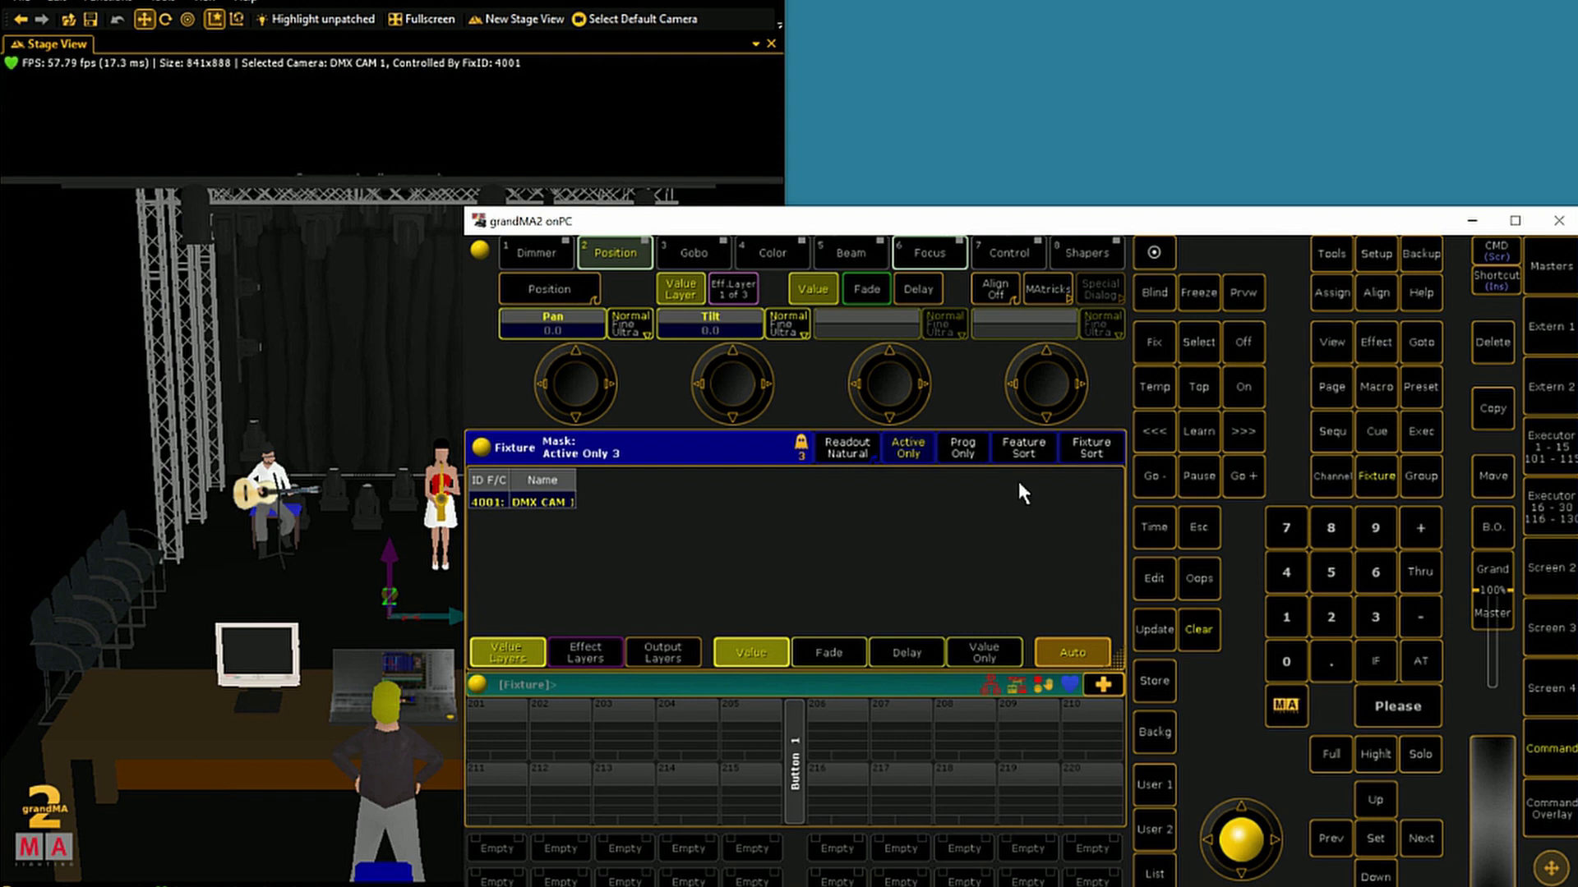
Load the camera fixture's default values and store them into All preset 0.1
click(1422, 707)
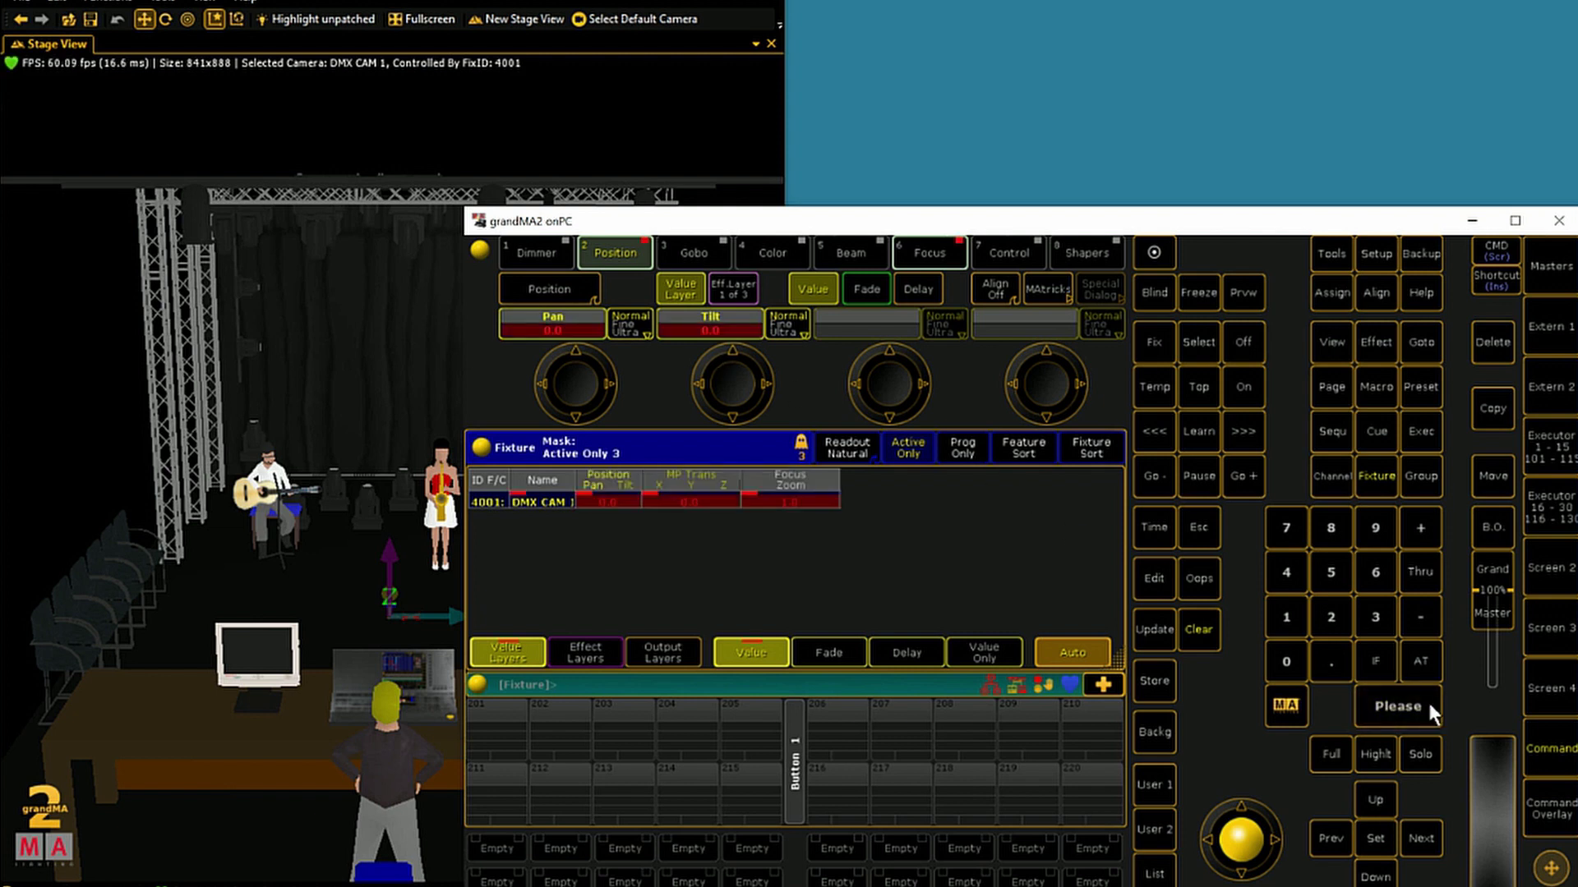
click(1522, 580)
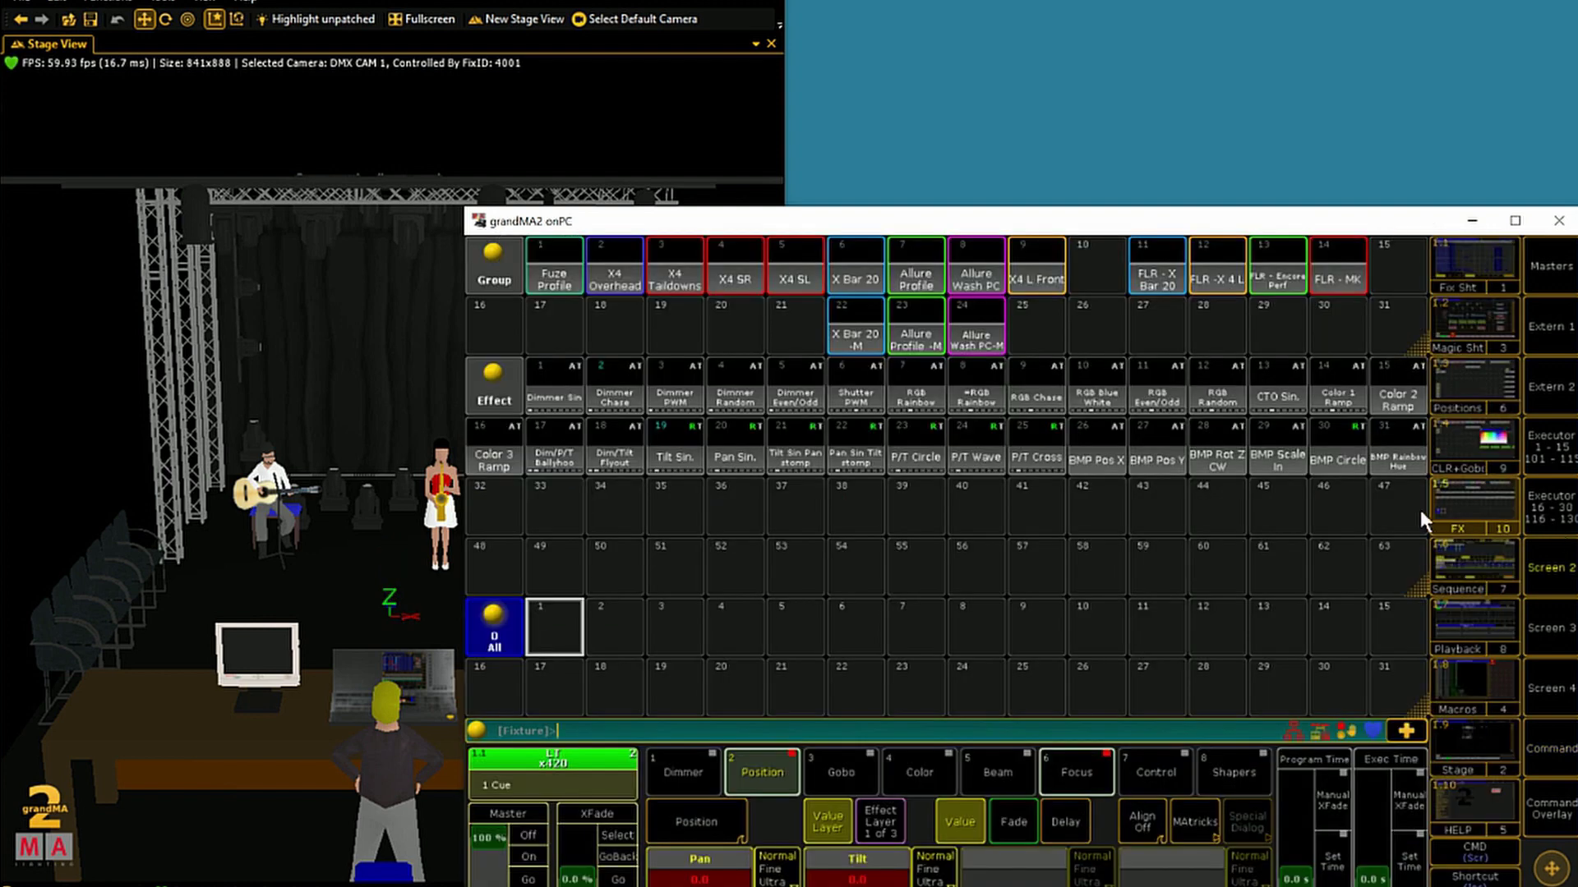
click(1552, 809)
click(1105, 868)
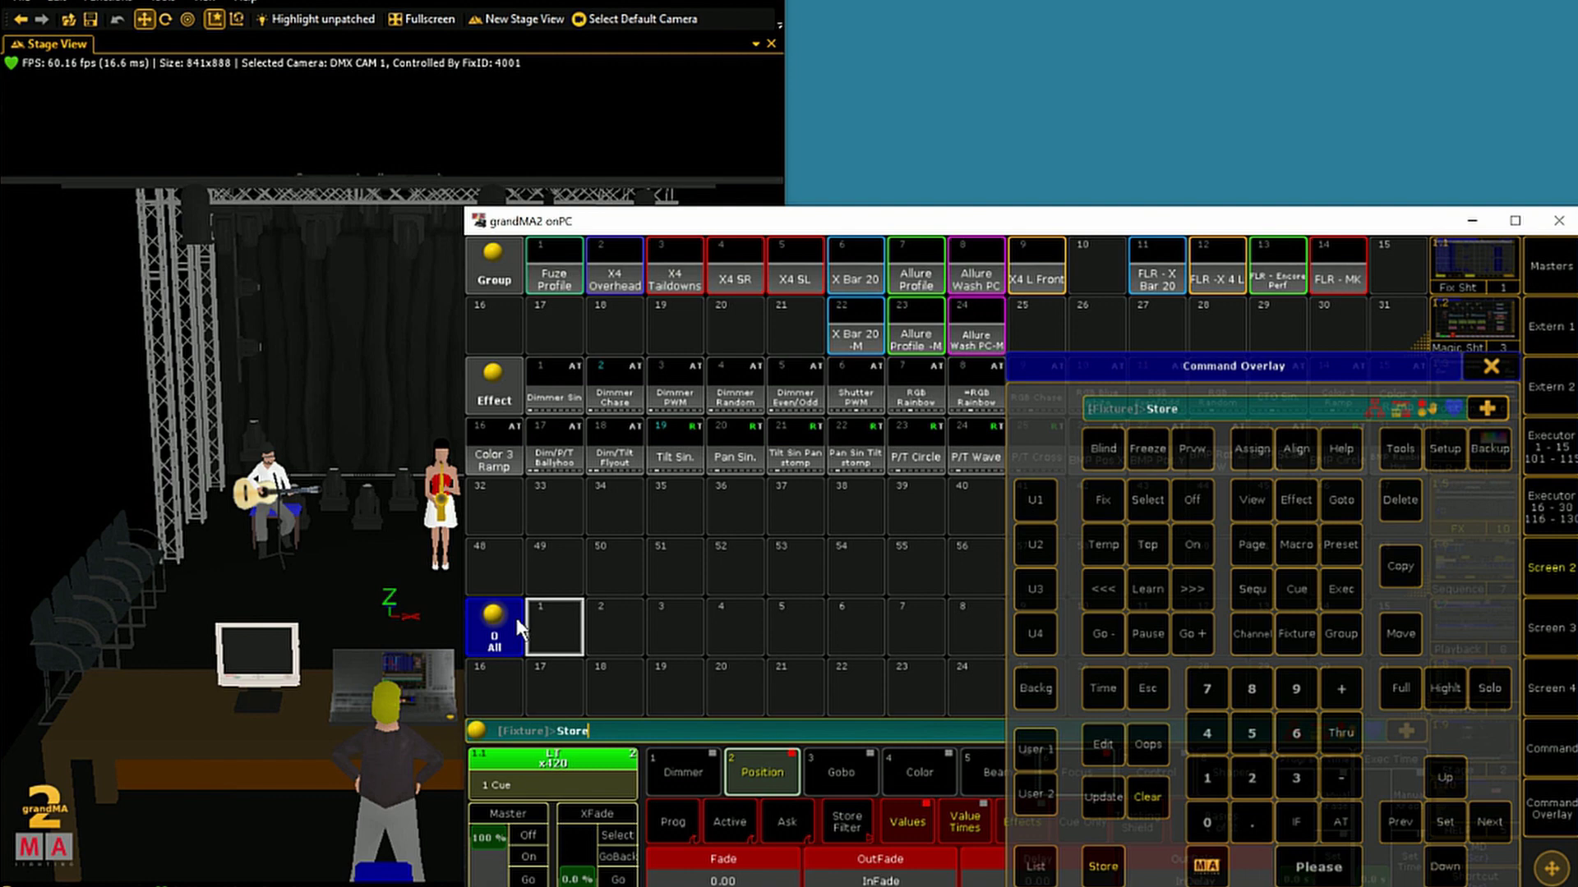
click(555, 631)
Label All preset 0.1 as 'Cam Default'
click(1243, 451)
click(1243, 450)
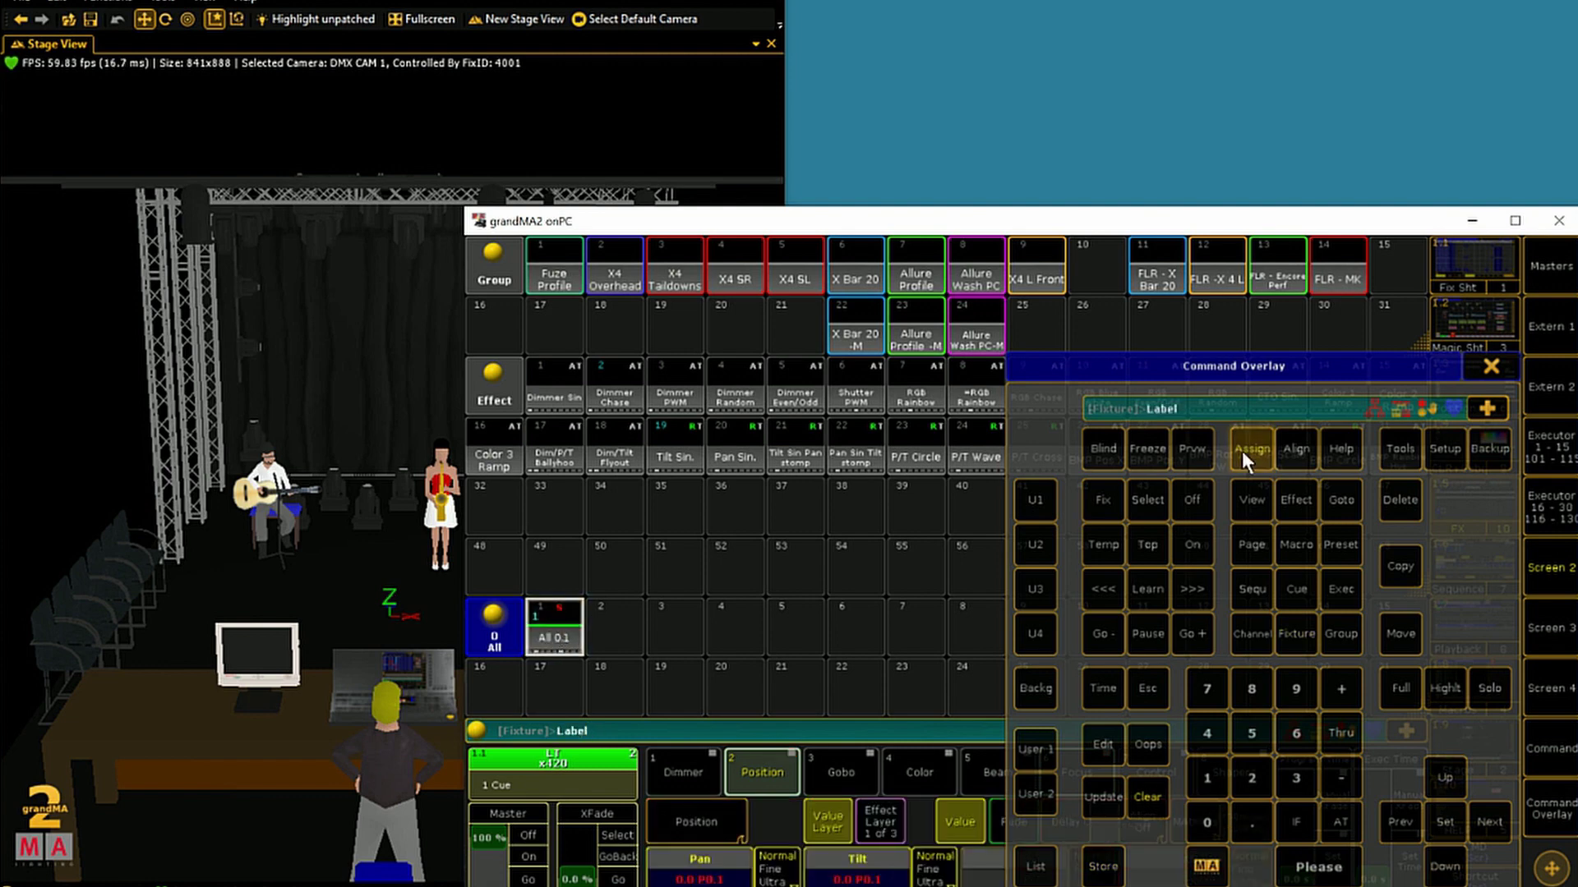
click(564, 624)
text(CAm)
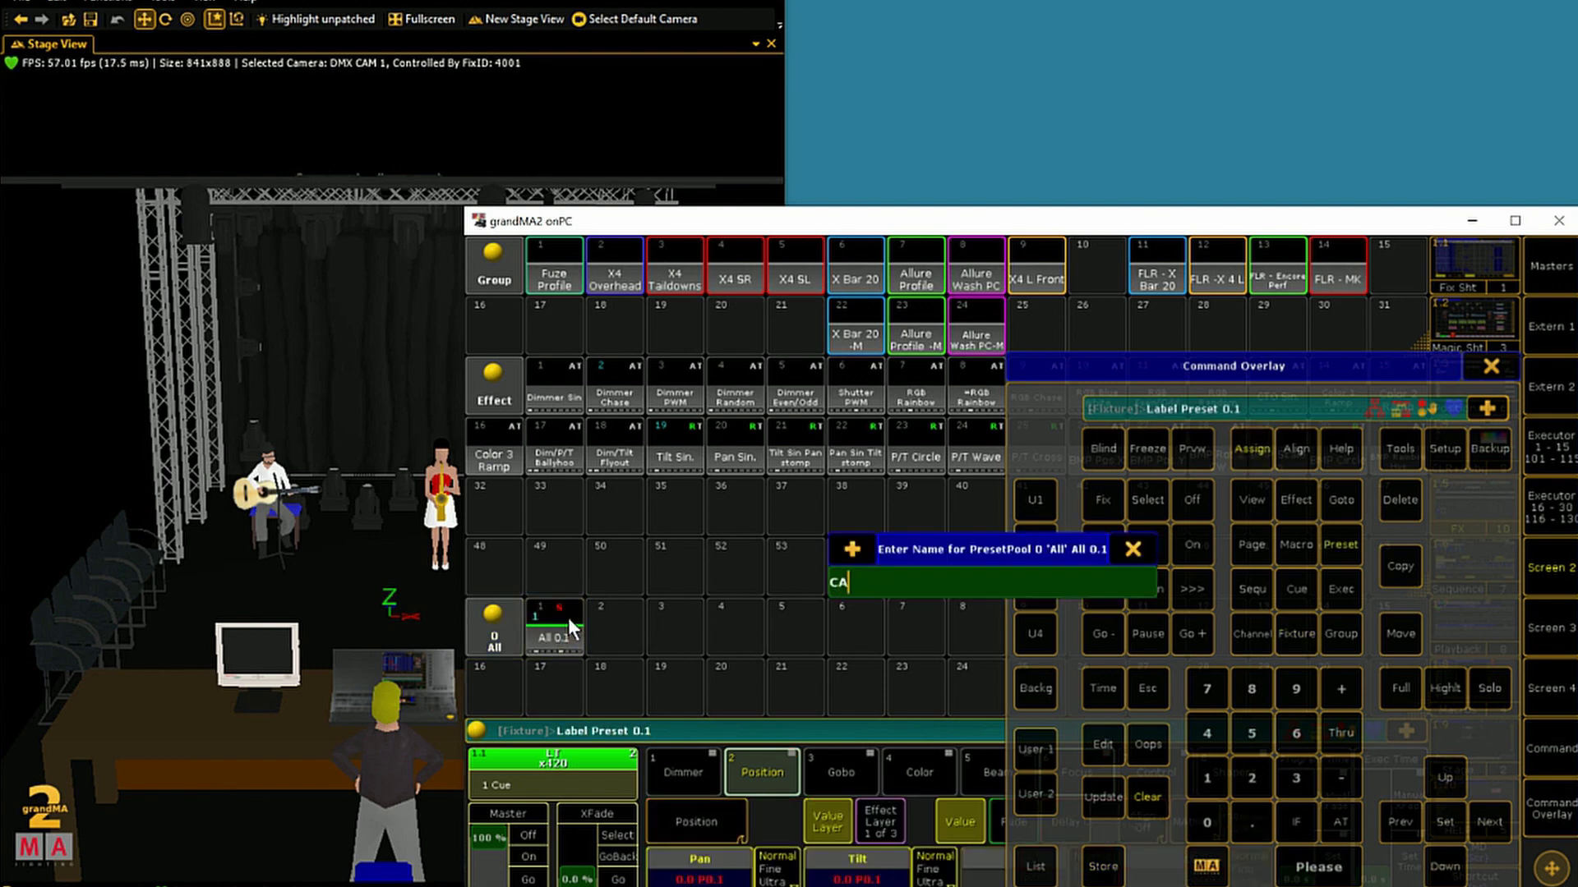
key(BackSpace)
key(BackSpace)
key(BackSpace)
text(Cam Default)
key(Return)
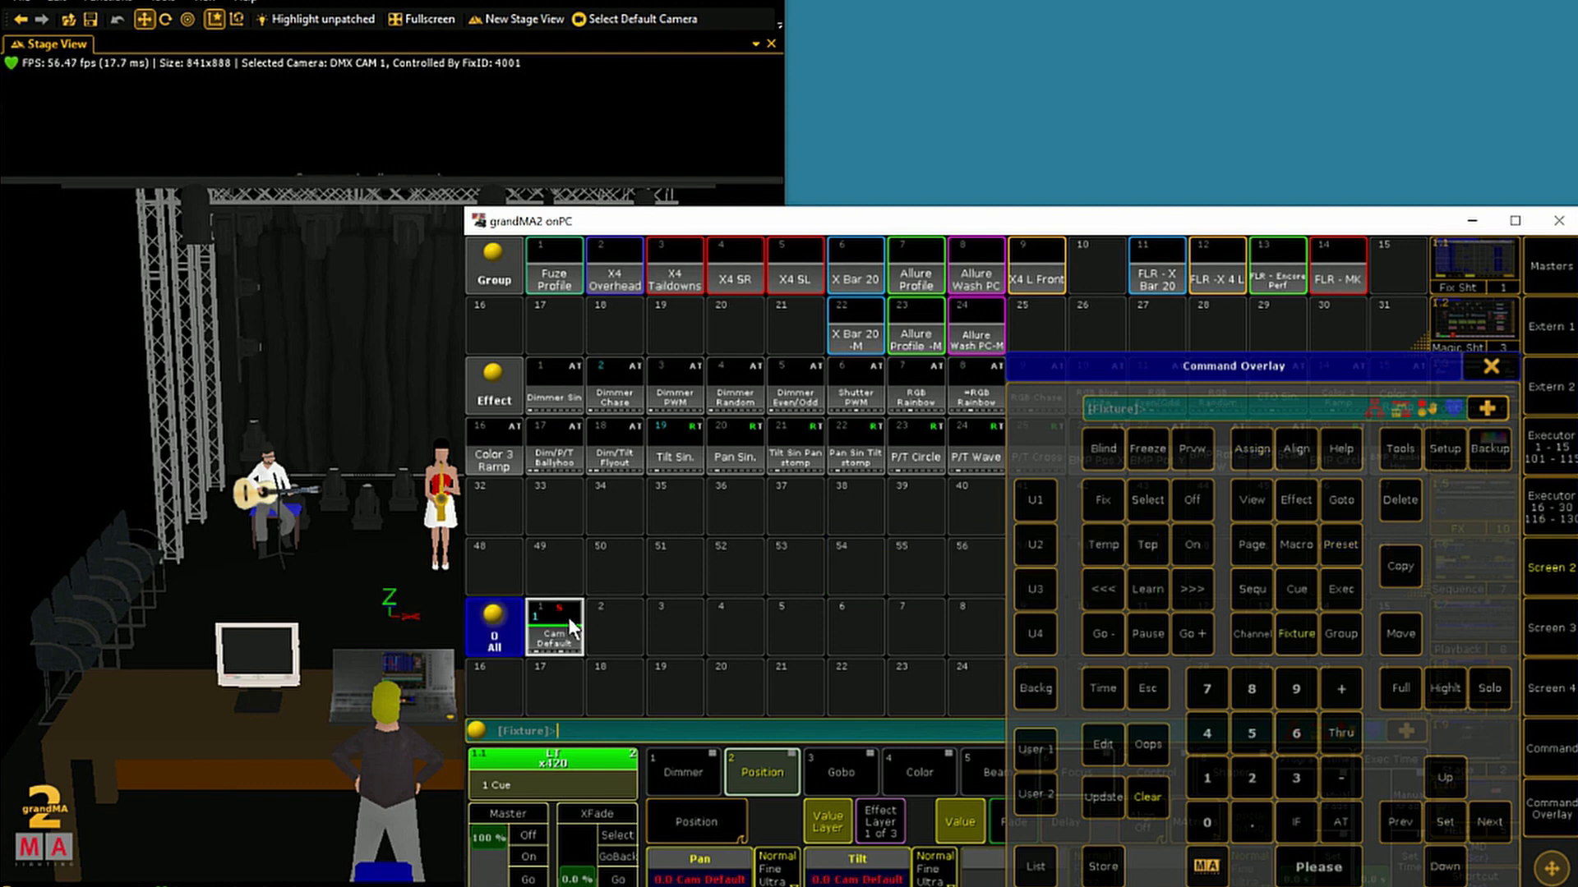
click(1483, 364)
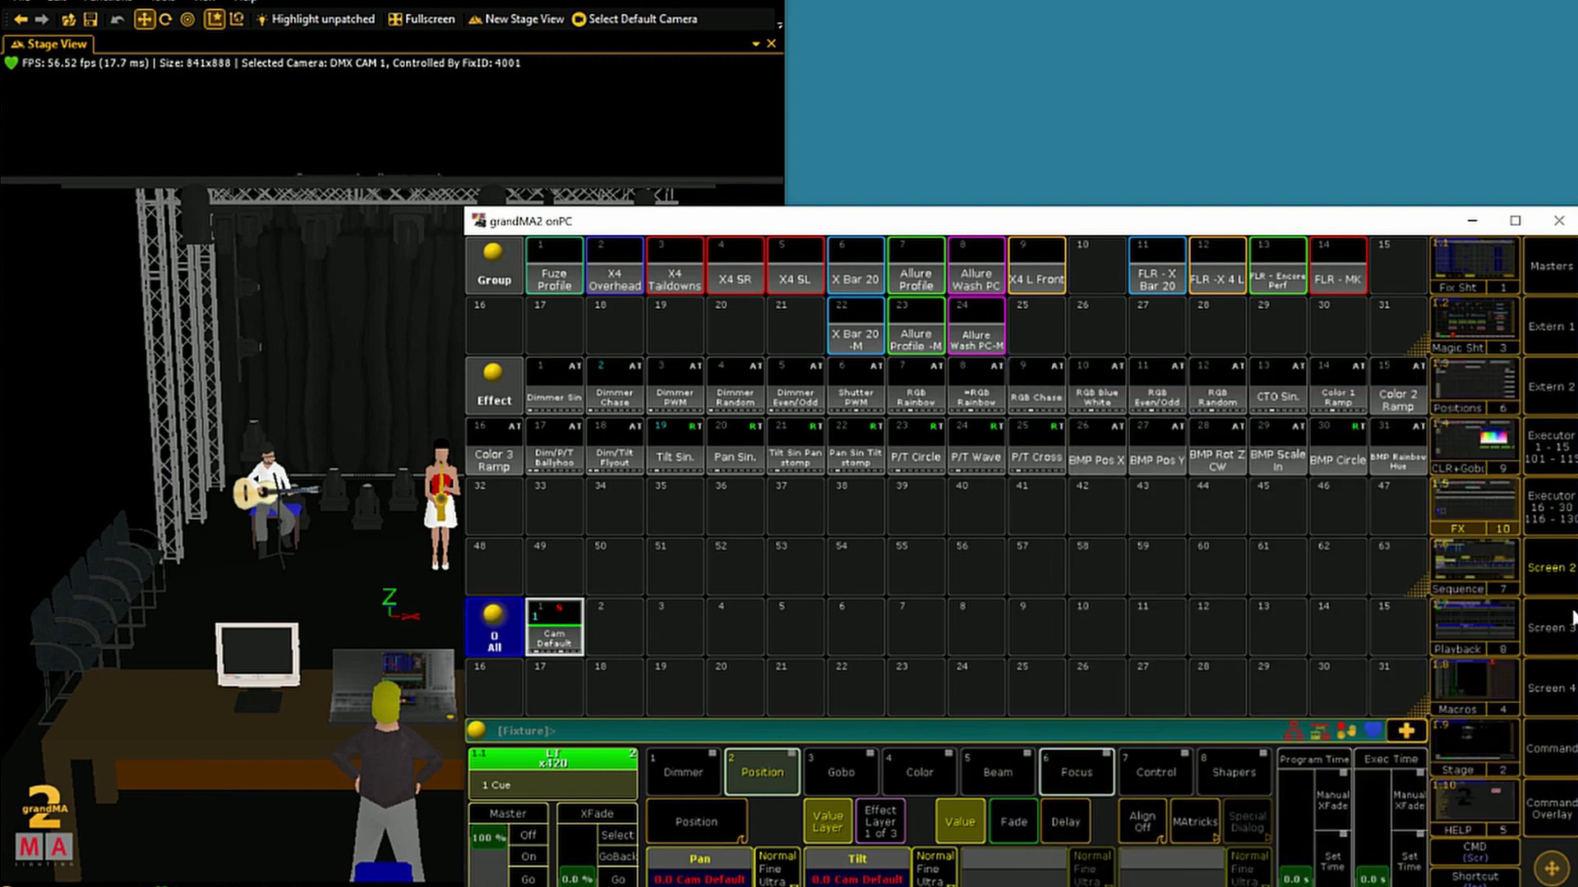
click(1553, 762)
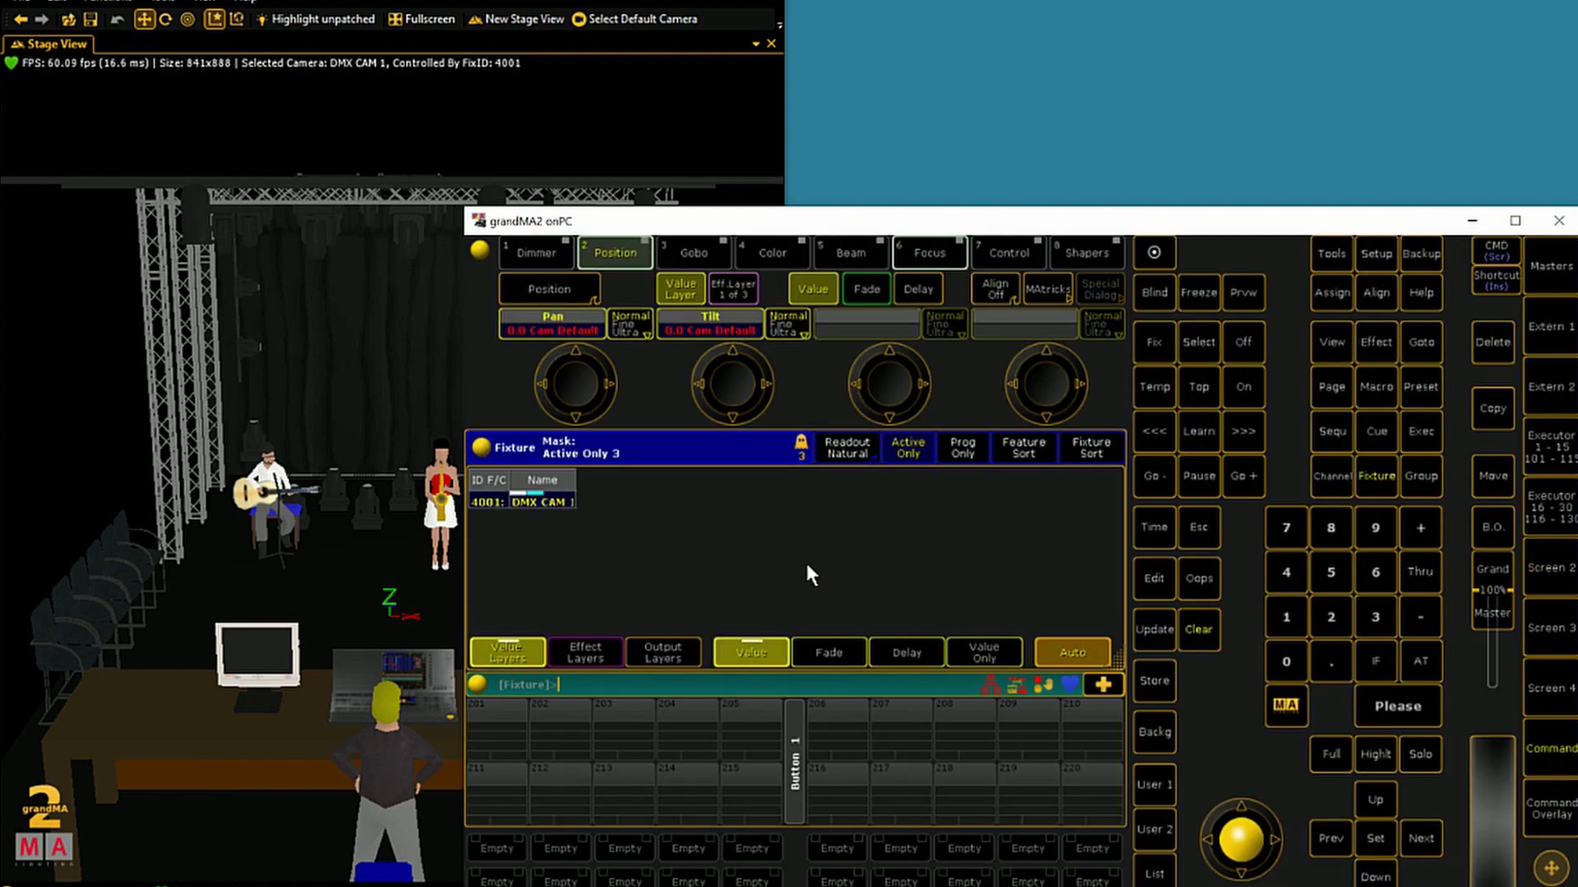
Set the camera's MP Trans X to 6.2 and Y to -6.1 for a house-right view
drag(635, 229, 949, 232)
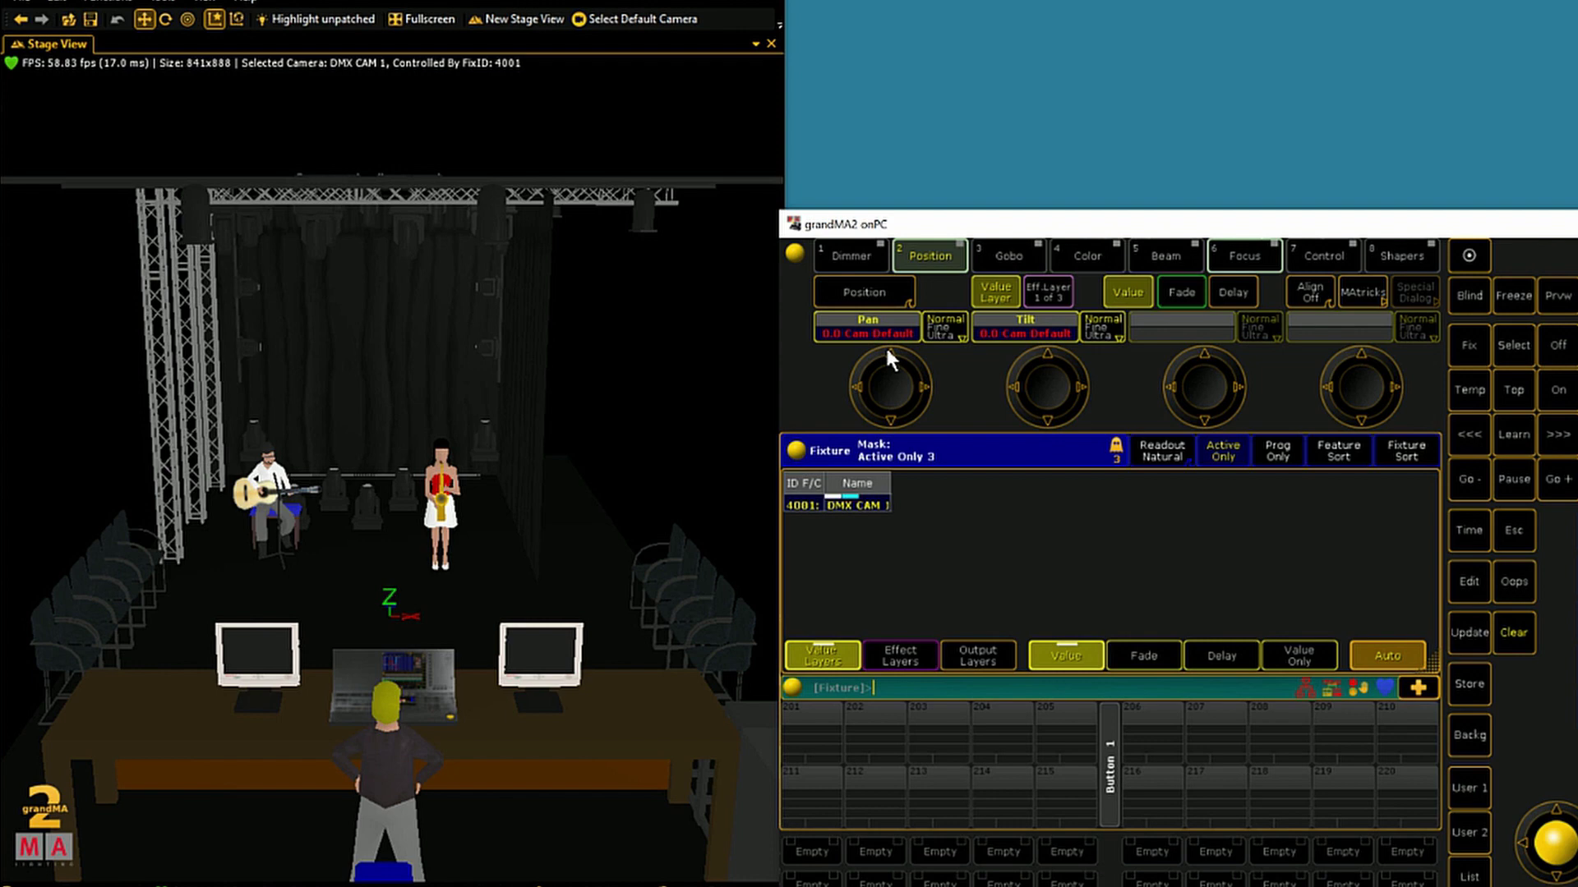
scroll(890, 348, down, 5)
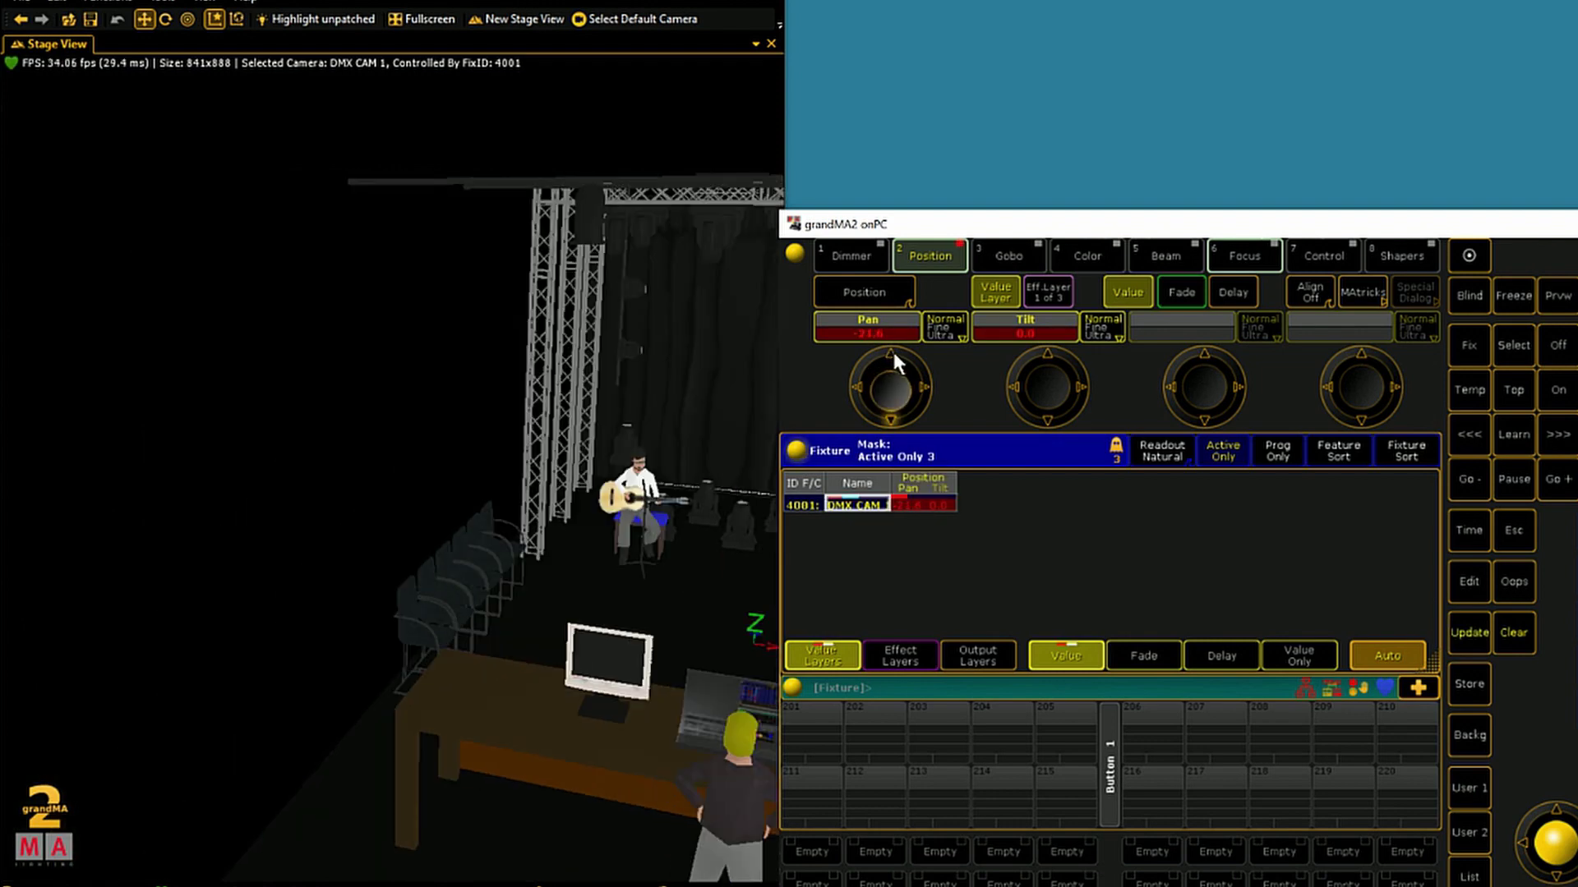
click(877, 293)
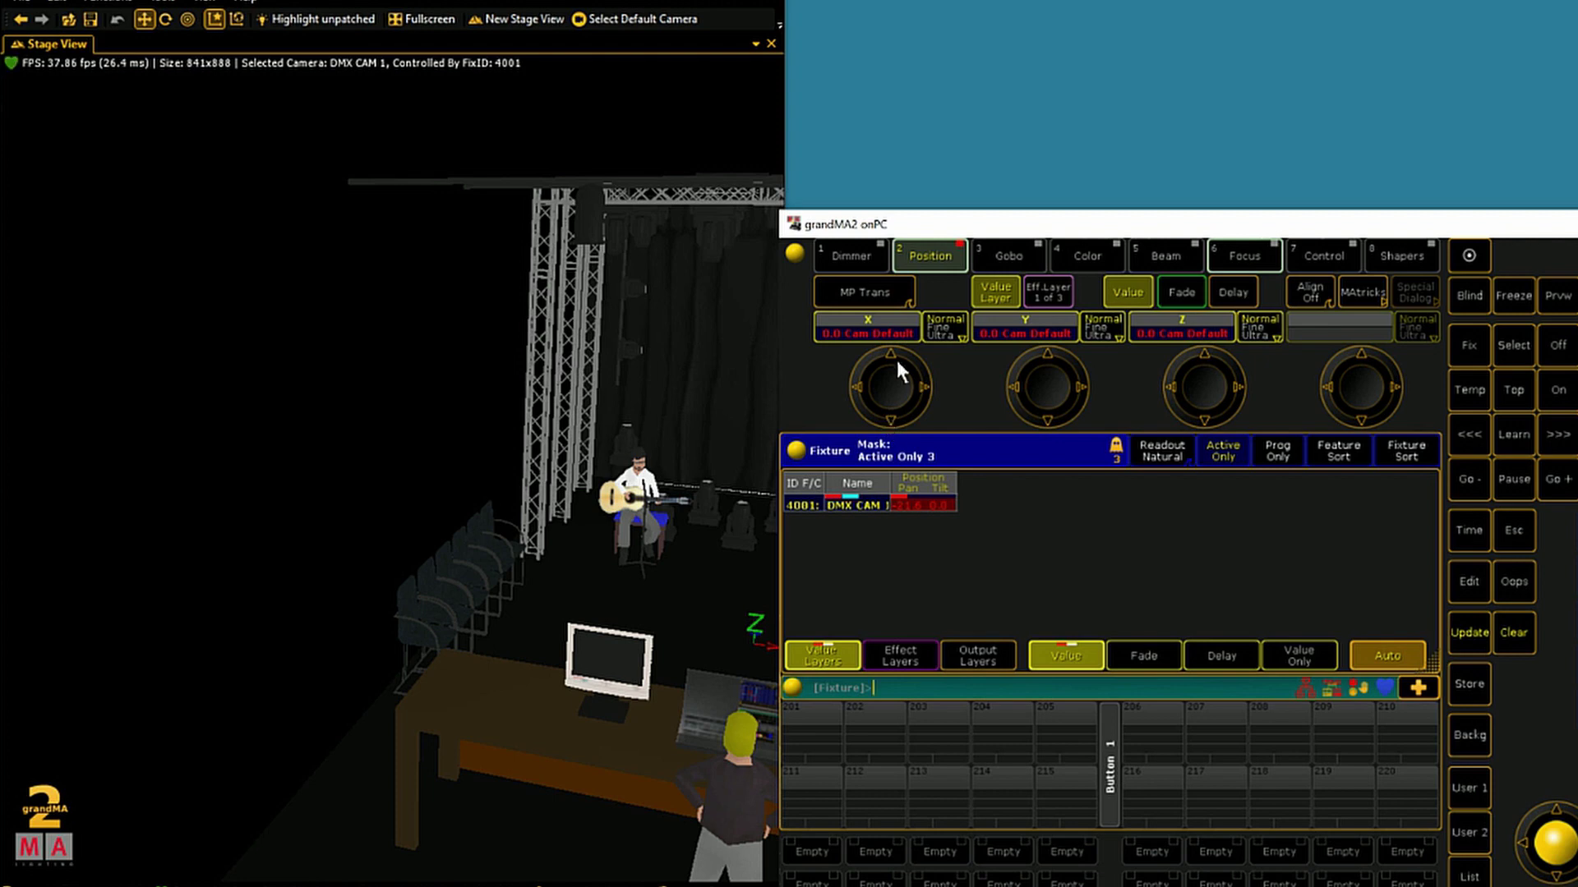
scroll(889, 351, down, 3)
scroll(889, 352, up, 10)
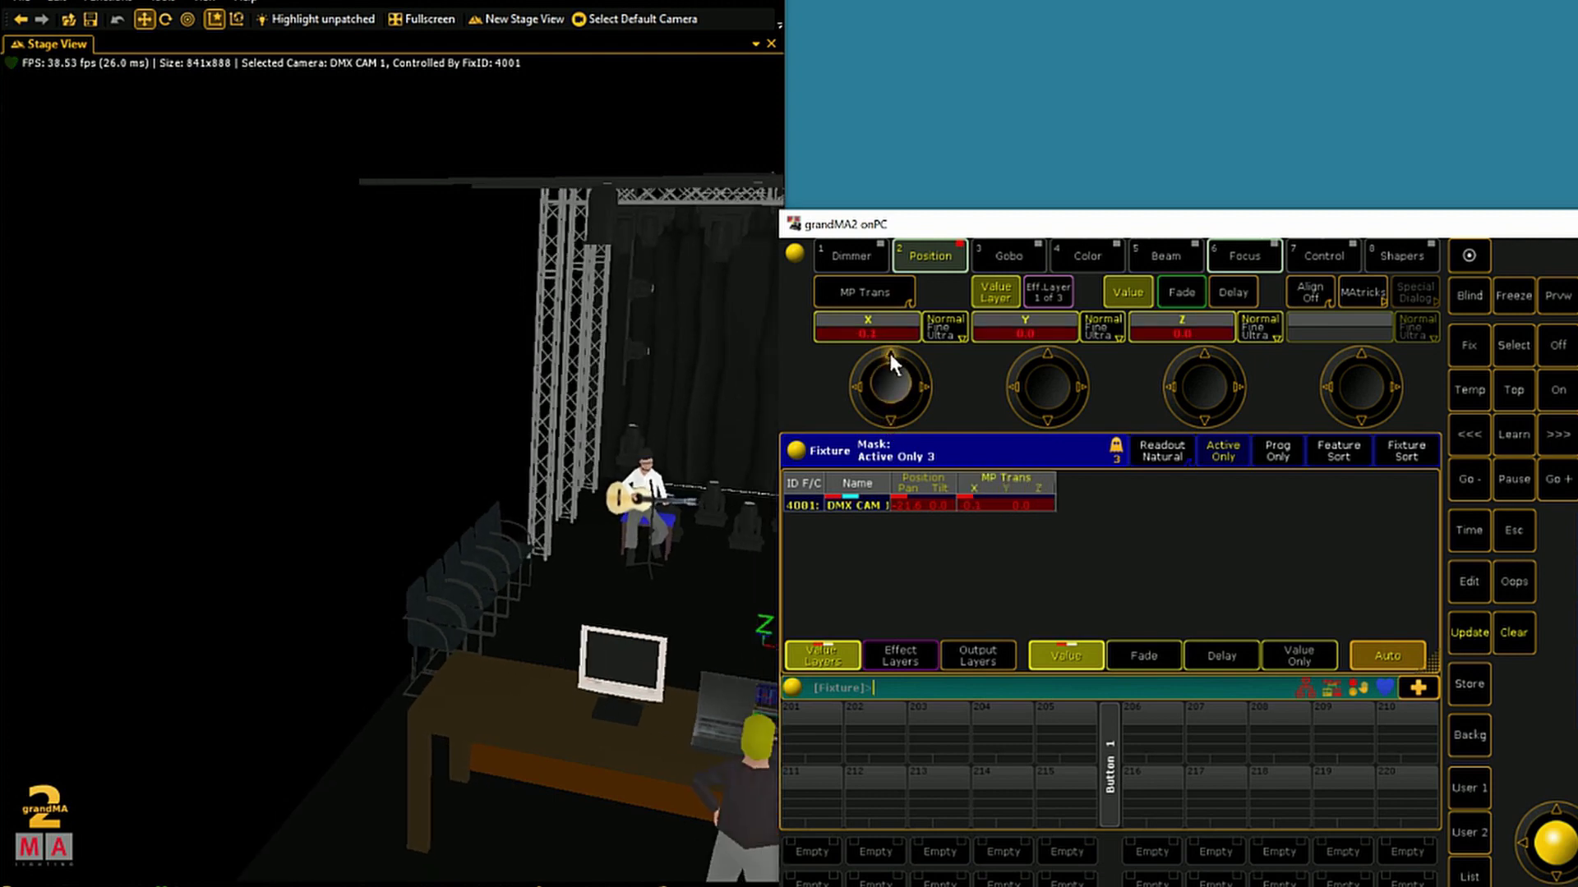
scroll(889, 352, up, 4)
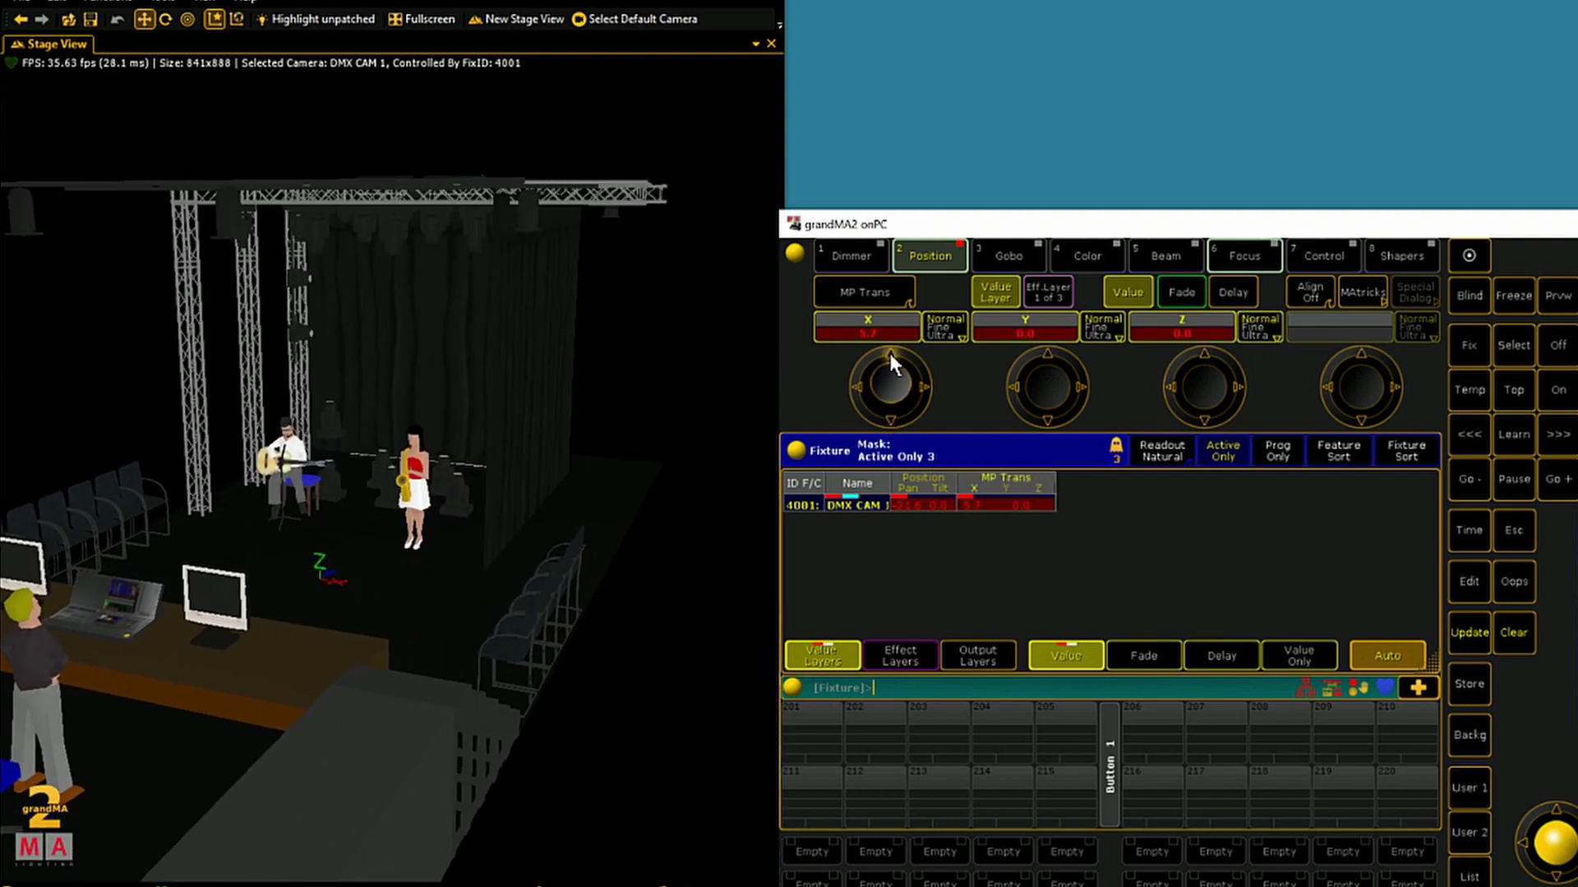
scroll(1046, 351, down, 8)
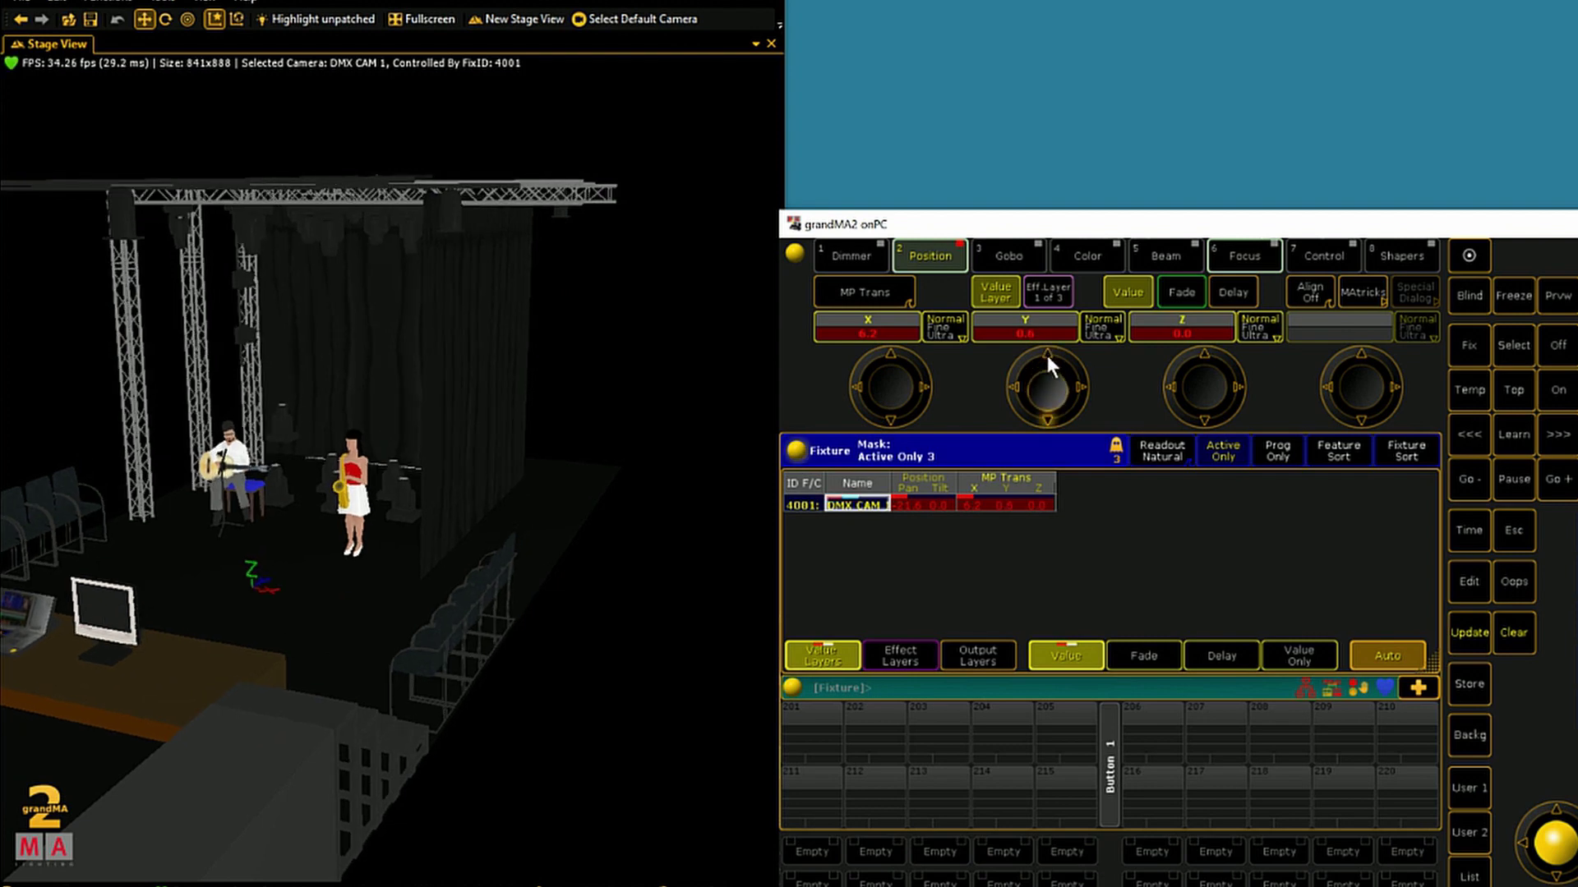
scroll(1044, 352, down, 5)
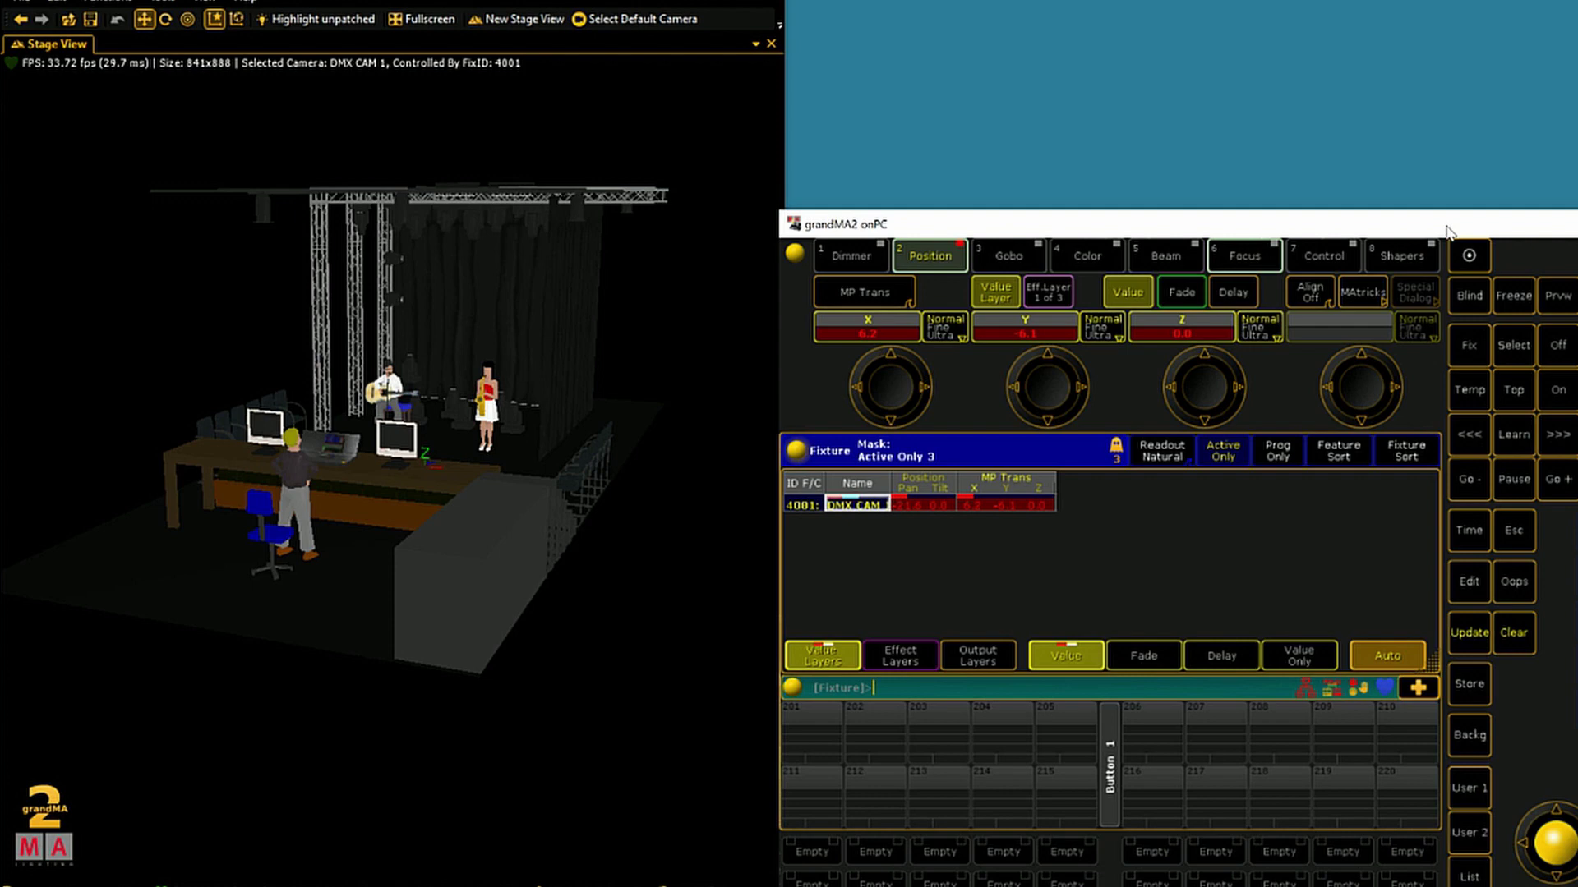
drag(1453, 234, 1131, 209)
Store the house-right camera position into All preset 0.2
click(1405, 694)
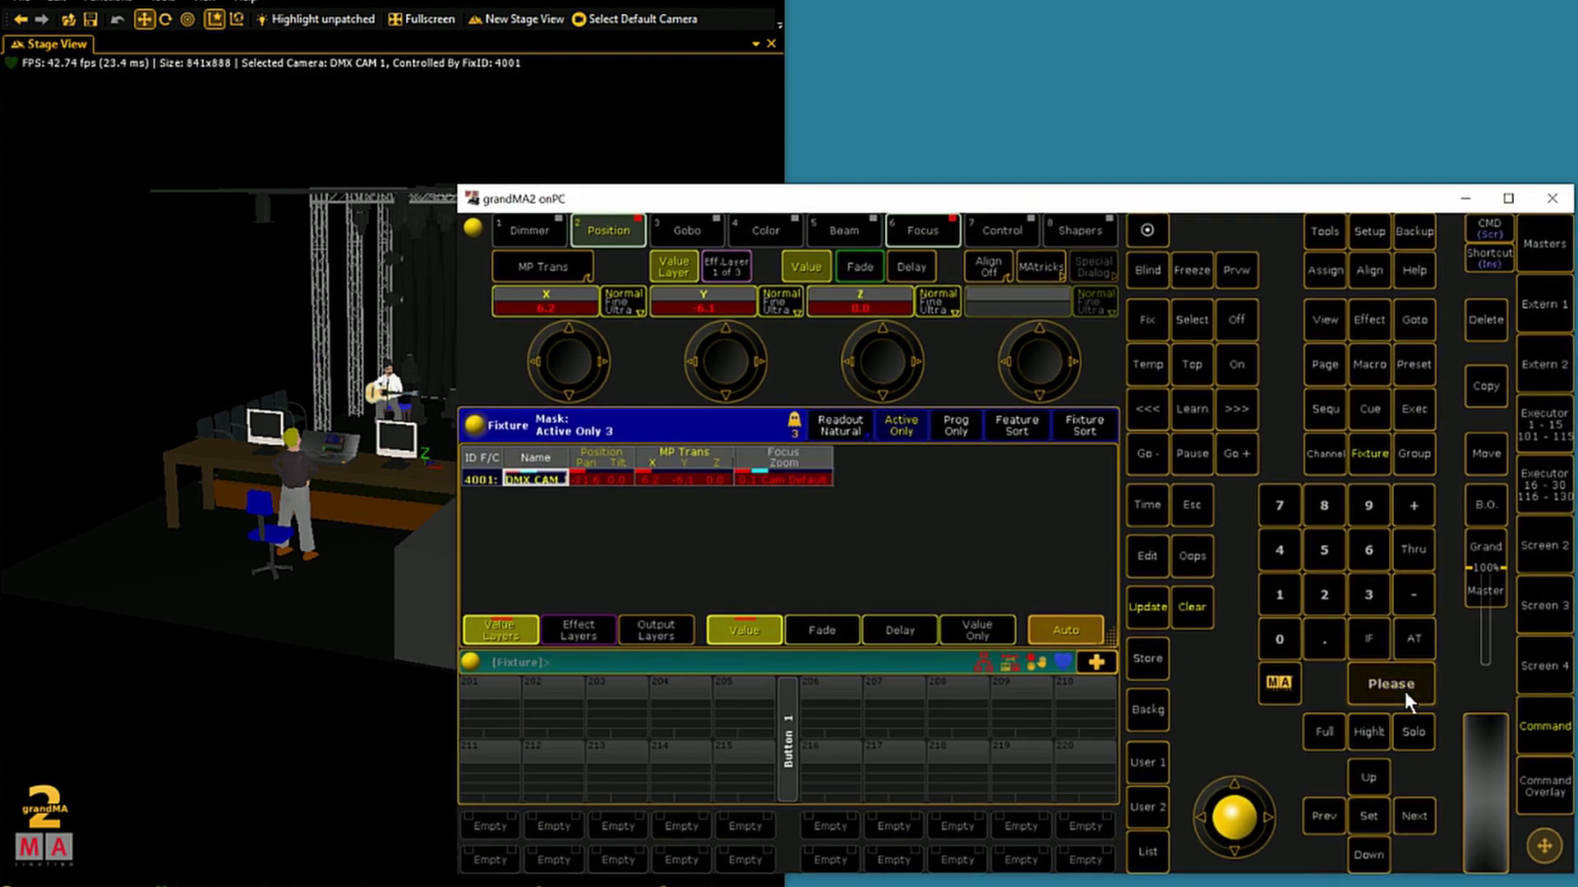
click(1551, 569)
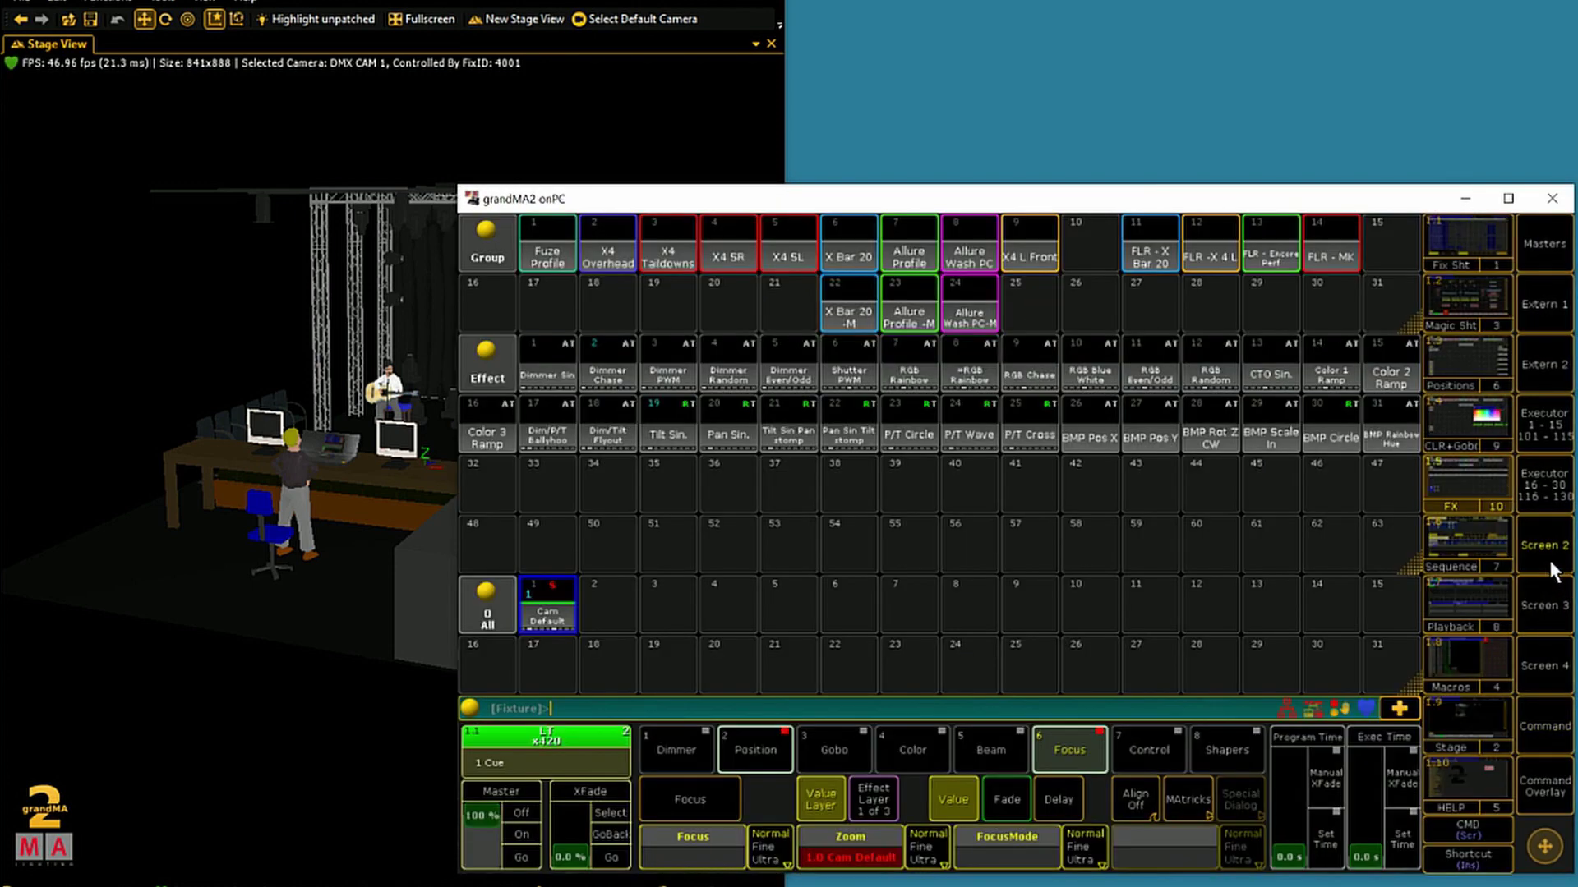
click(1535, 792)
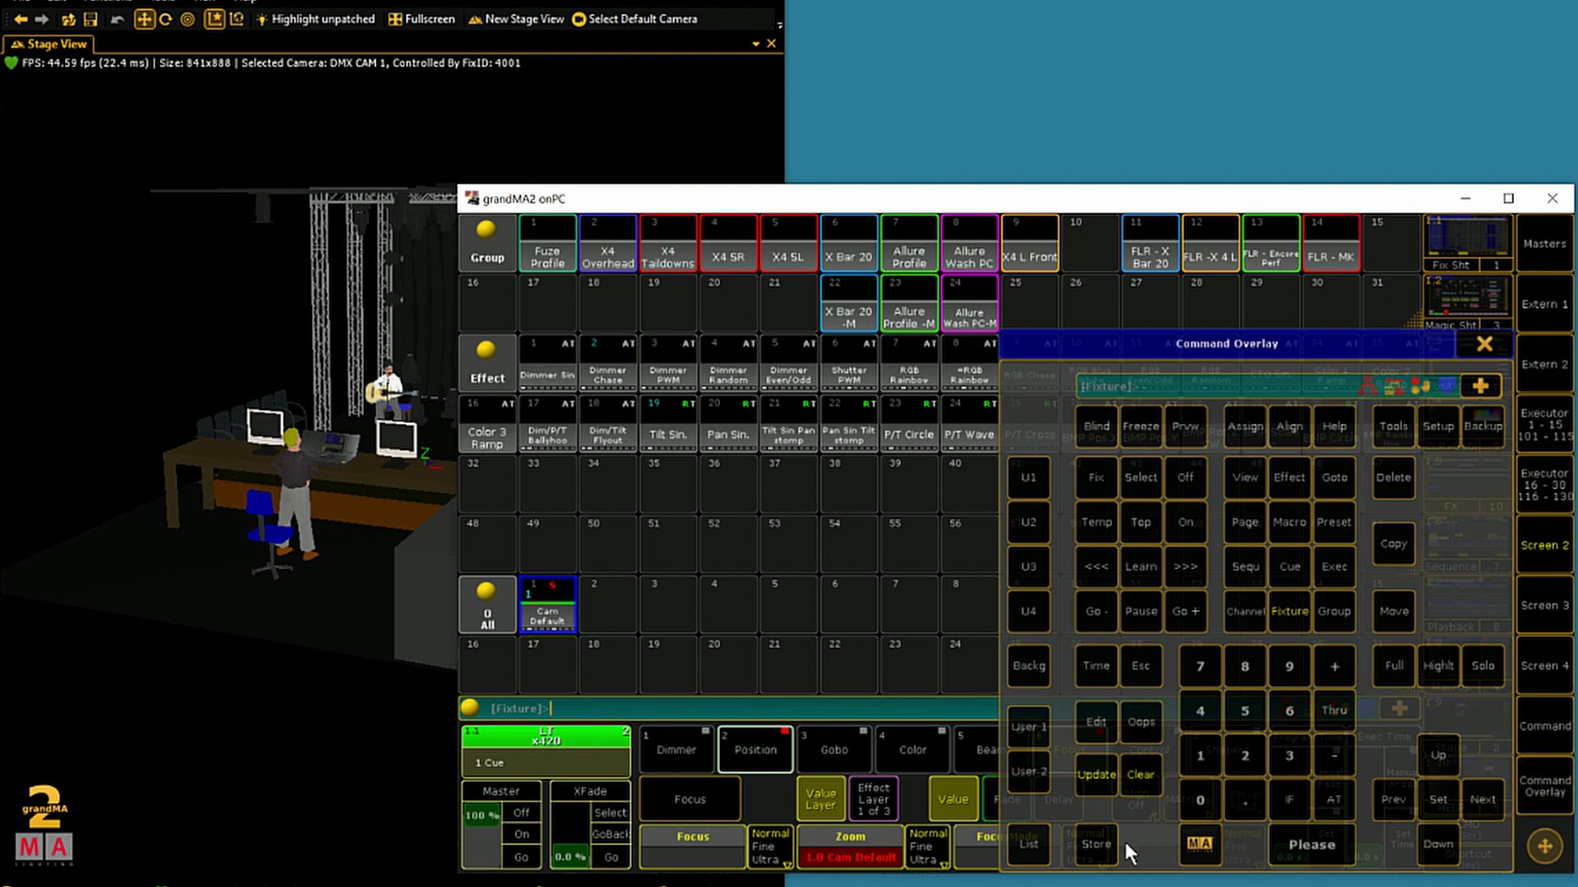
click(1101, 844)
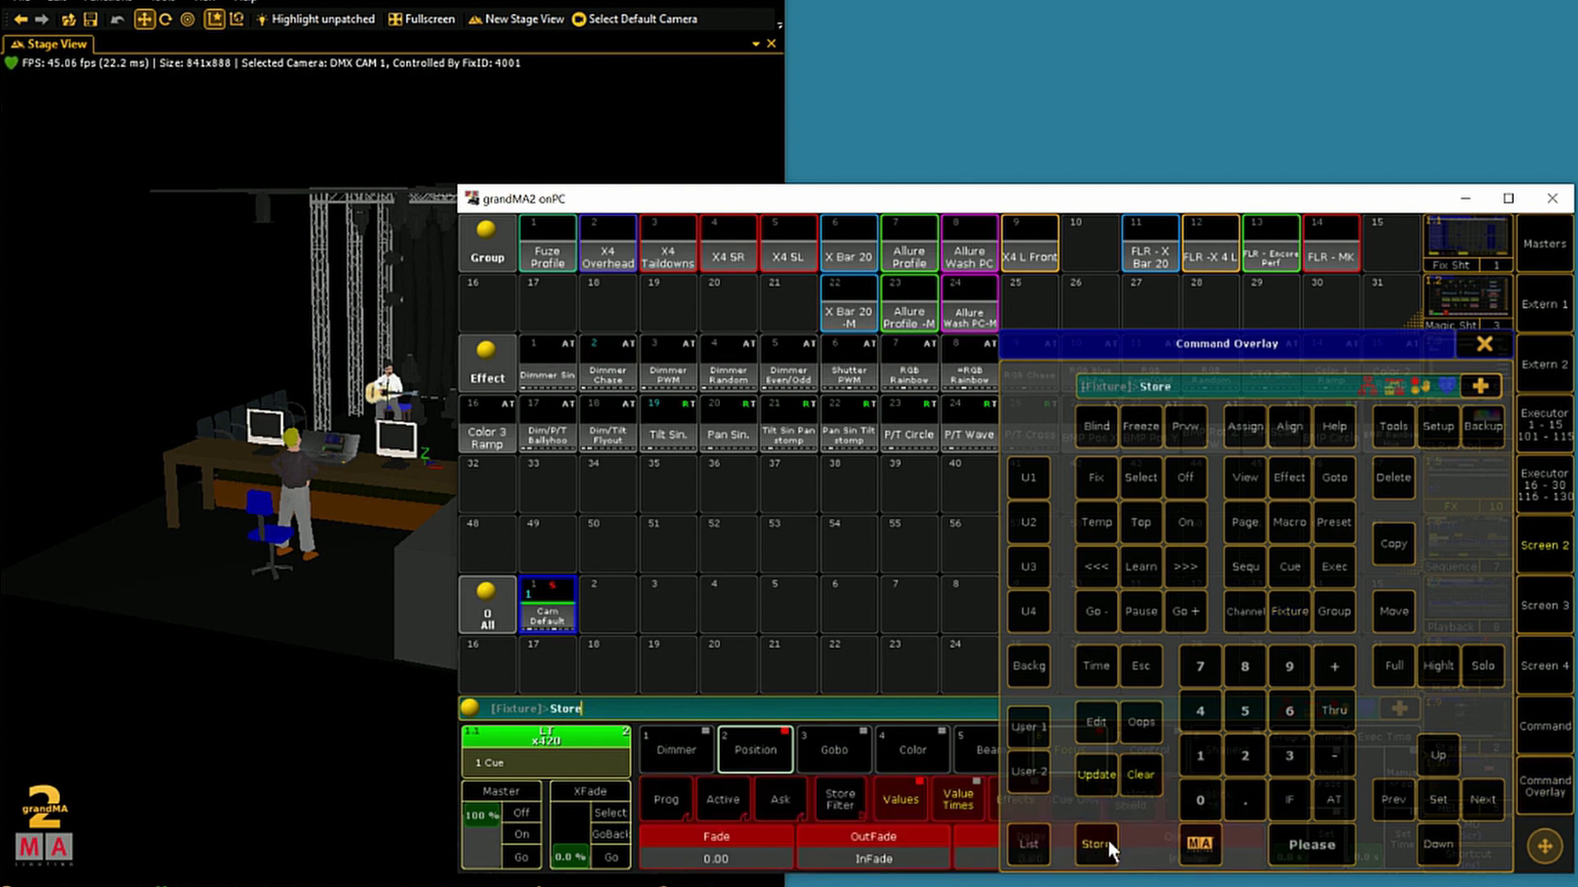
click(598, 613)
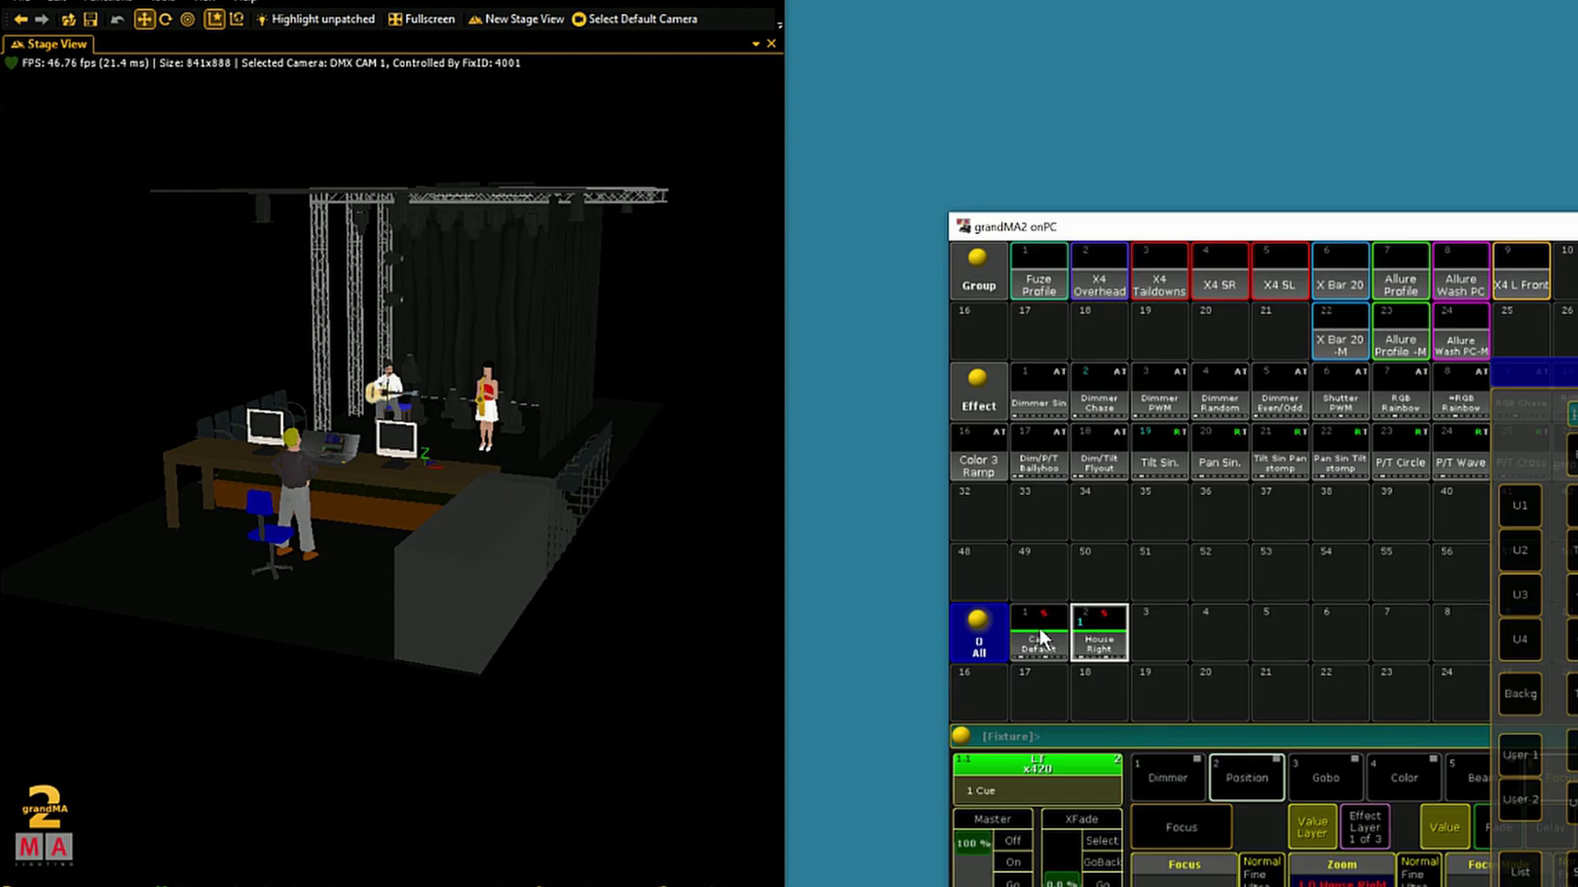
Recall Cam Default and House Right presets alternately to compare the two viewpoints
click(1039, 628)
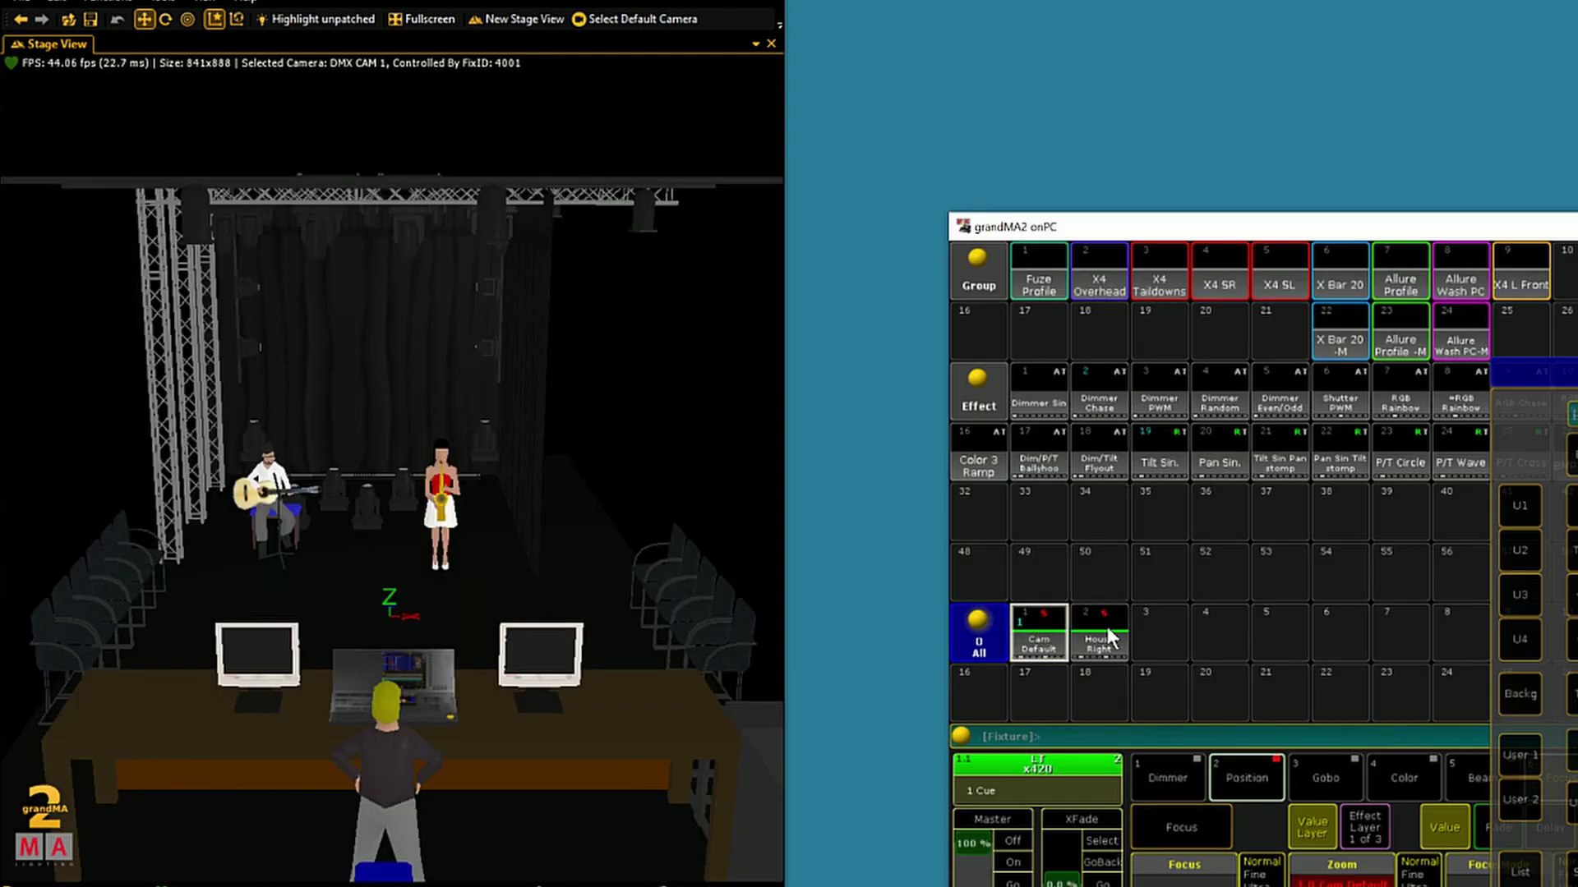
click(1103, 628)
click(1037, 641)
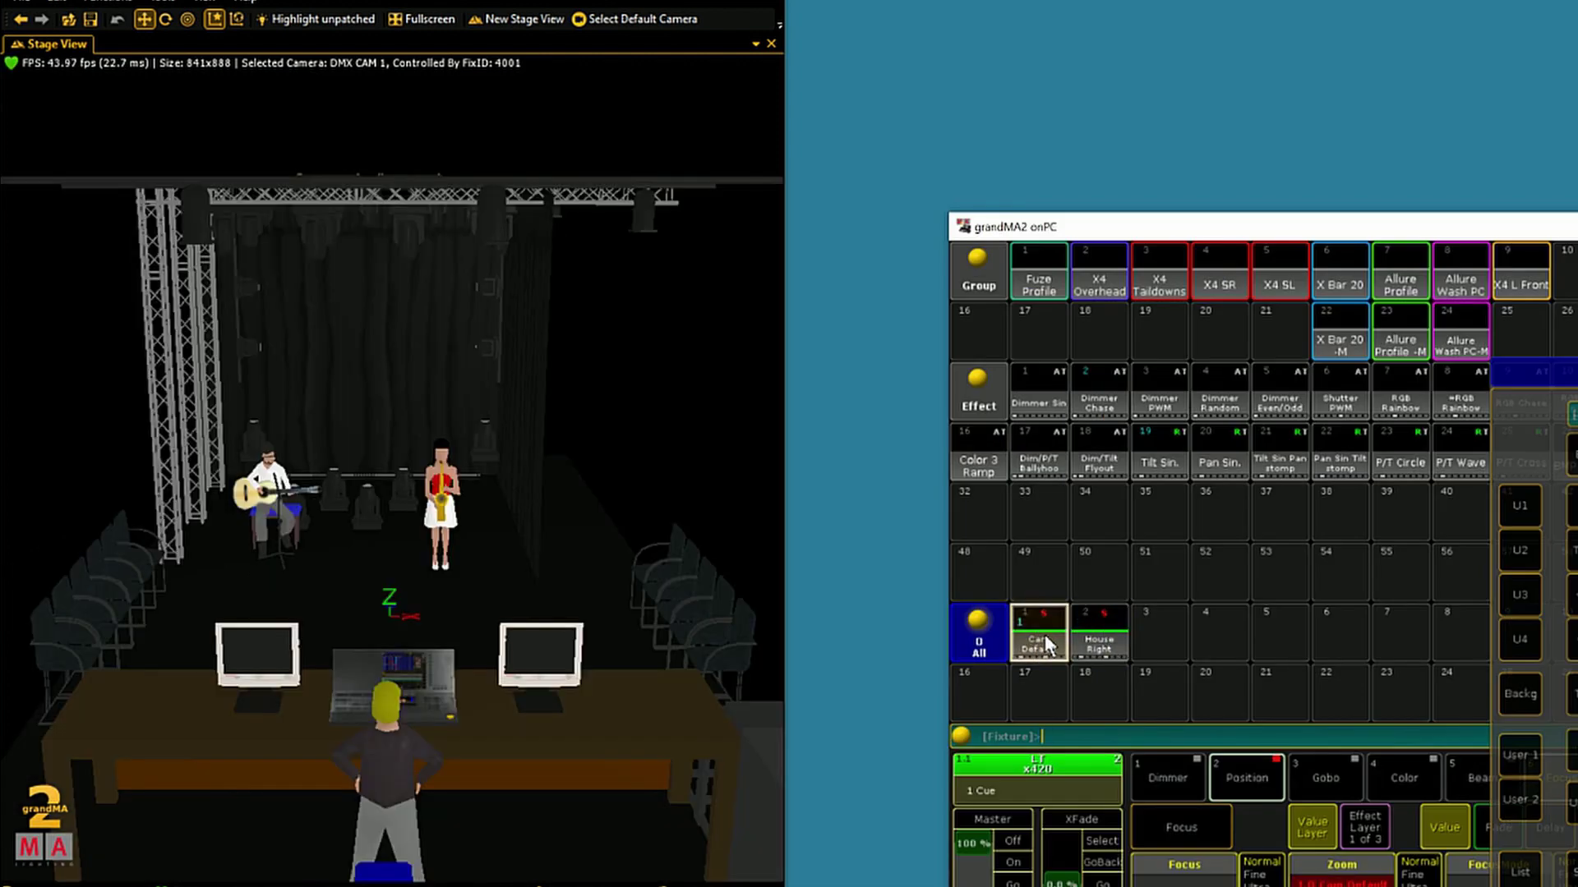
click(1097, 637)
drag(1190, 228, 862, 145)
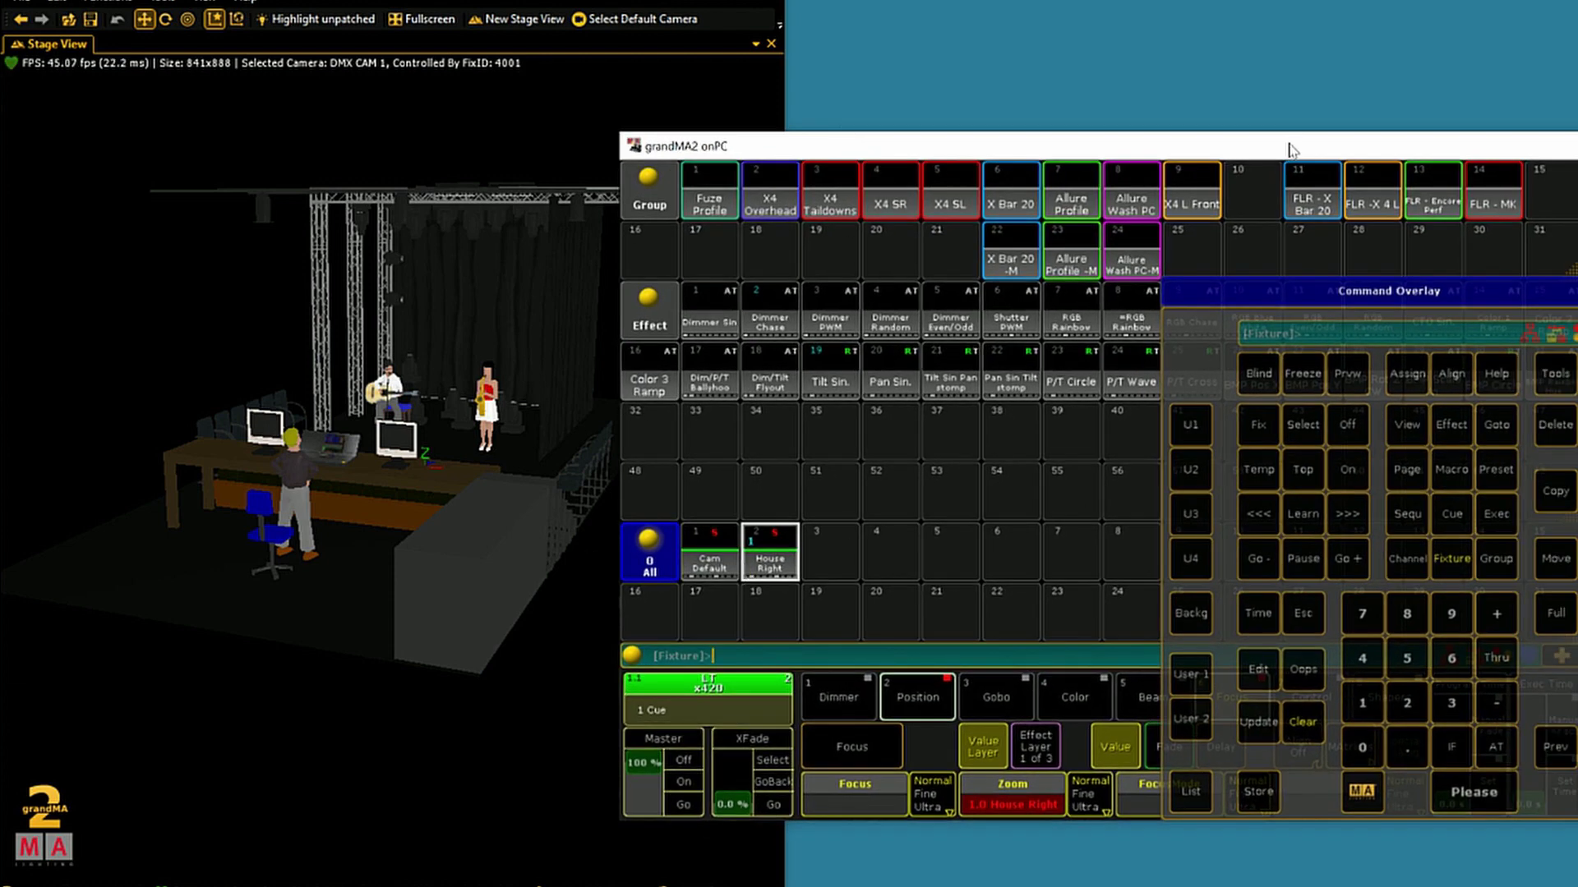
drag(1289, 146, 1135, 173)
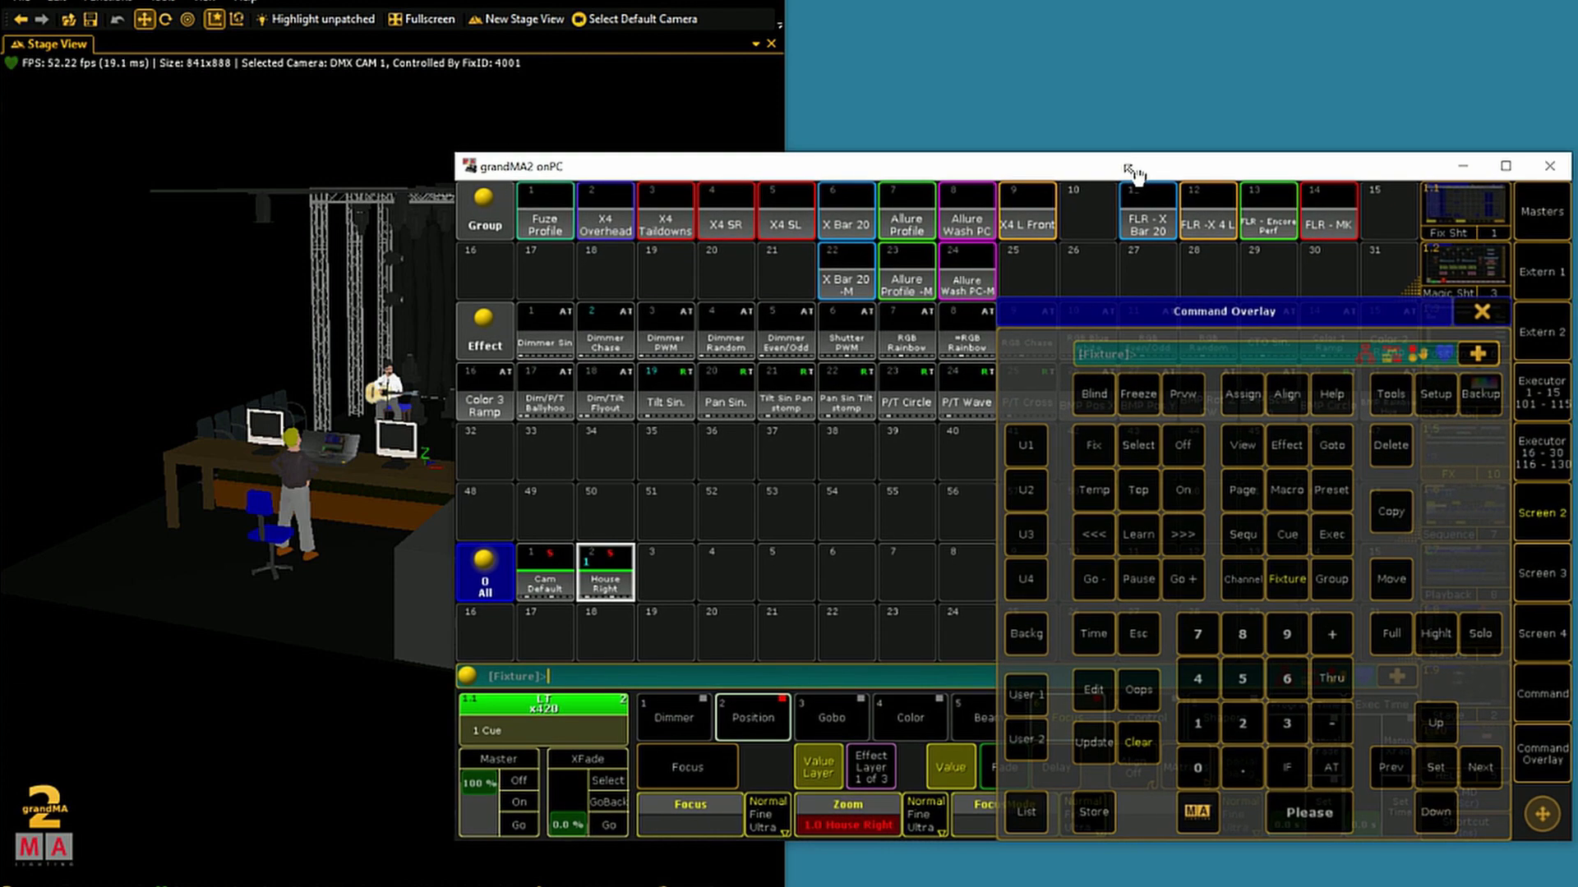
click(1548, 700)
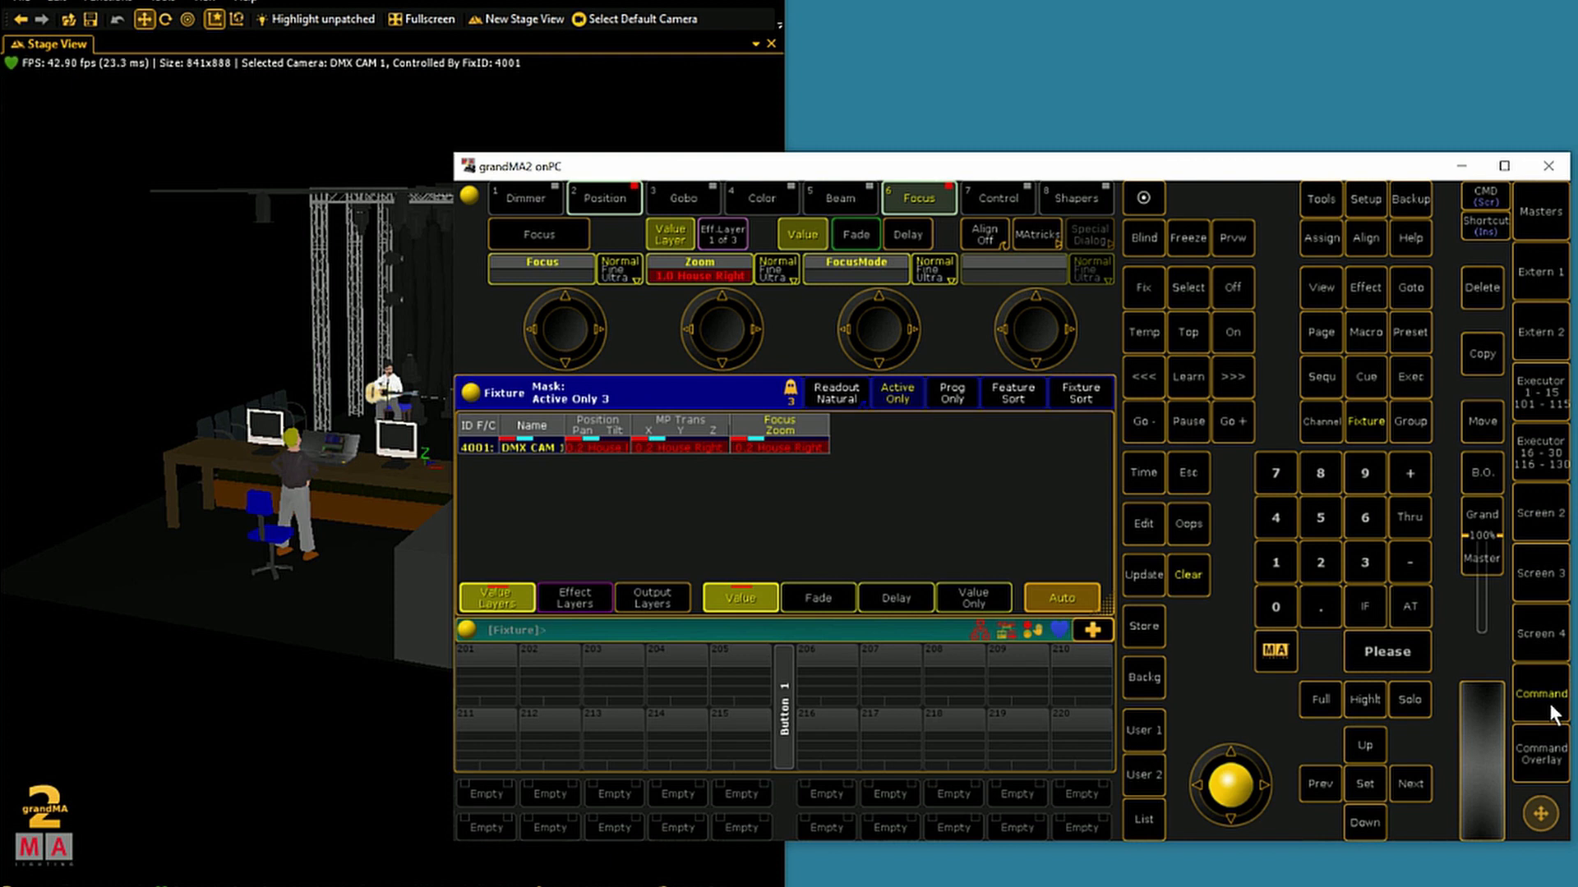
Store the House Right values as a cue on executor 201, then apply the Cam Default preset
click(1144, 628)
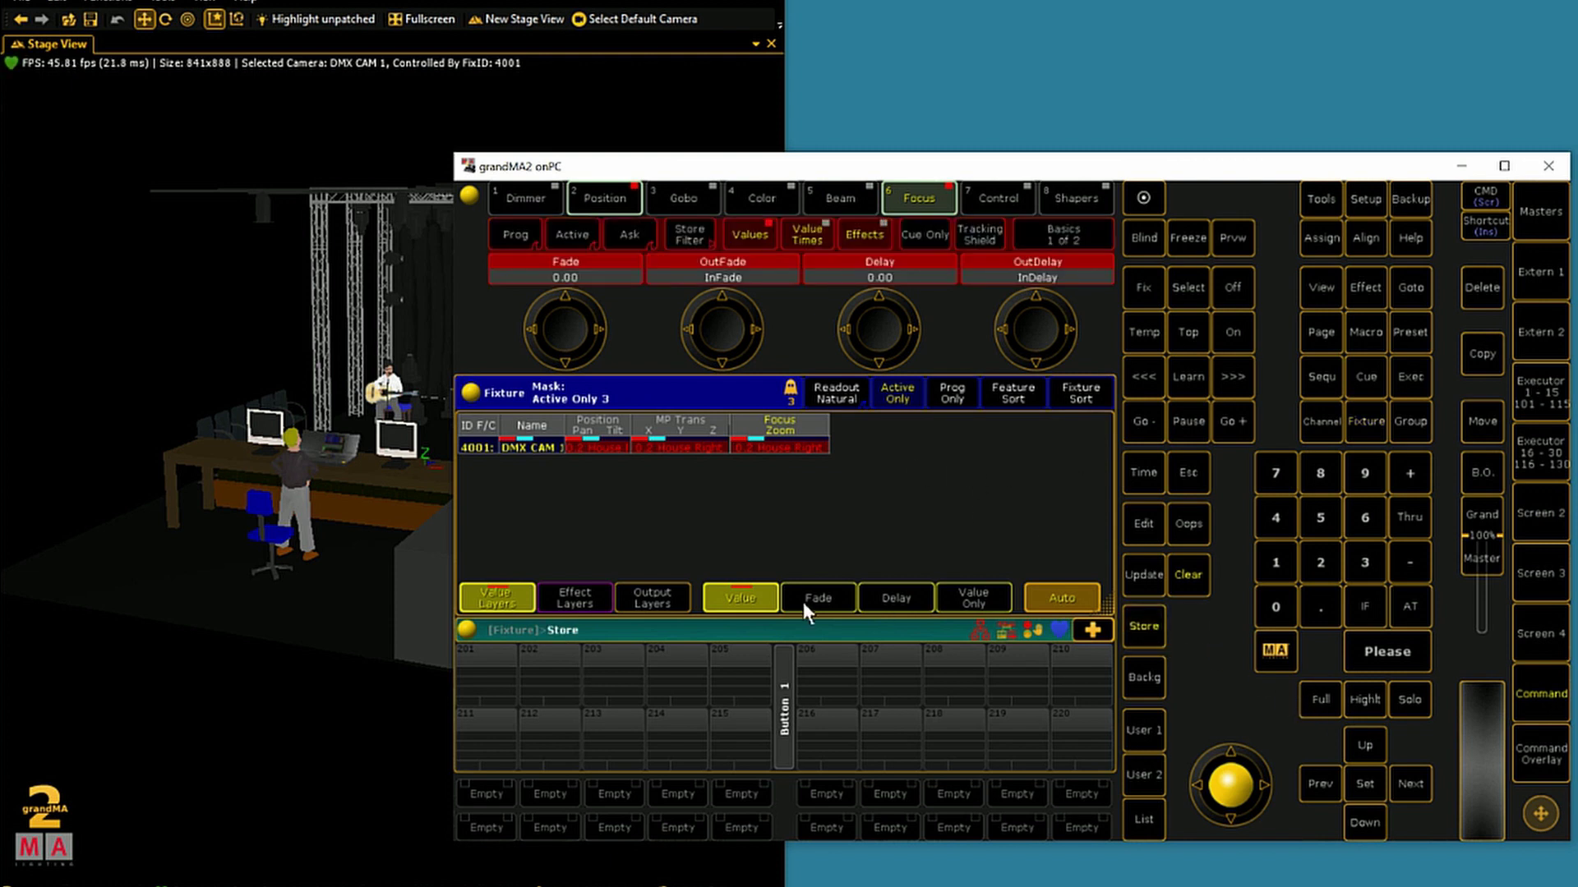
click(488, 666)
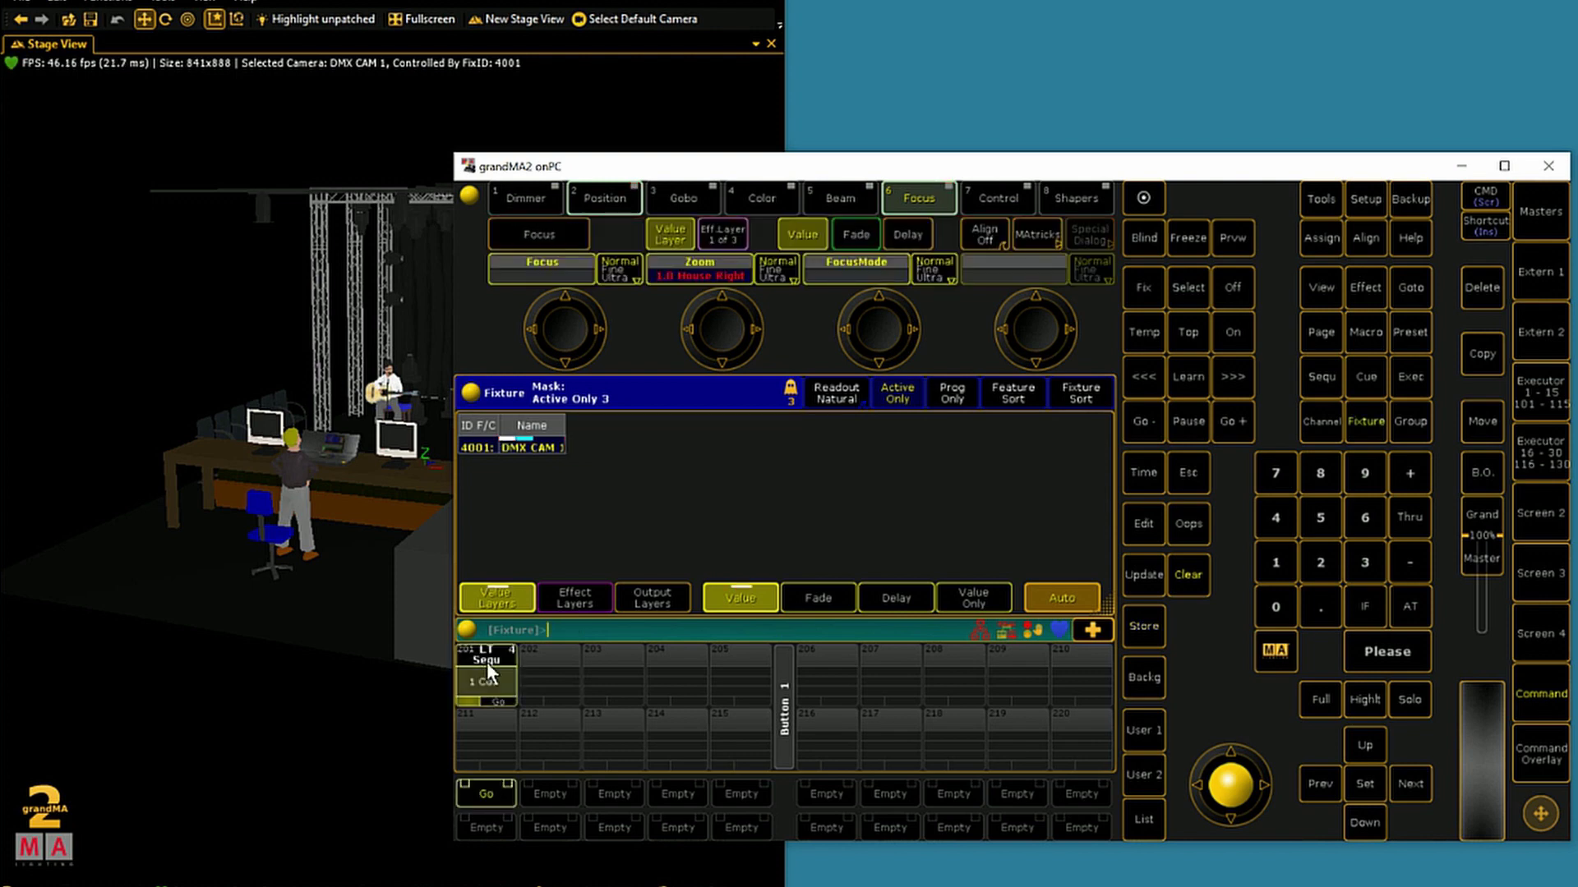
click(1532, 510)
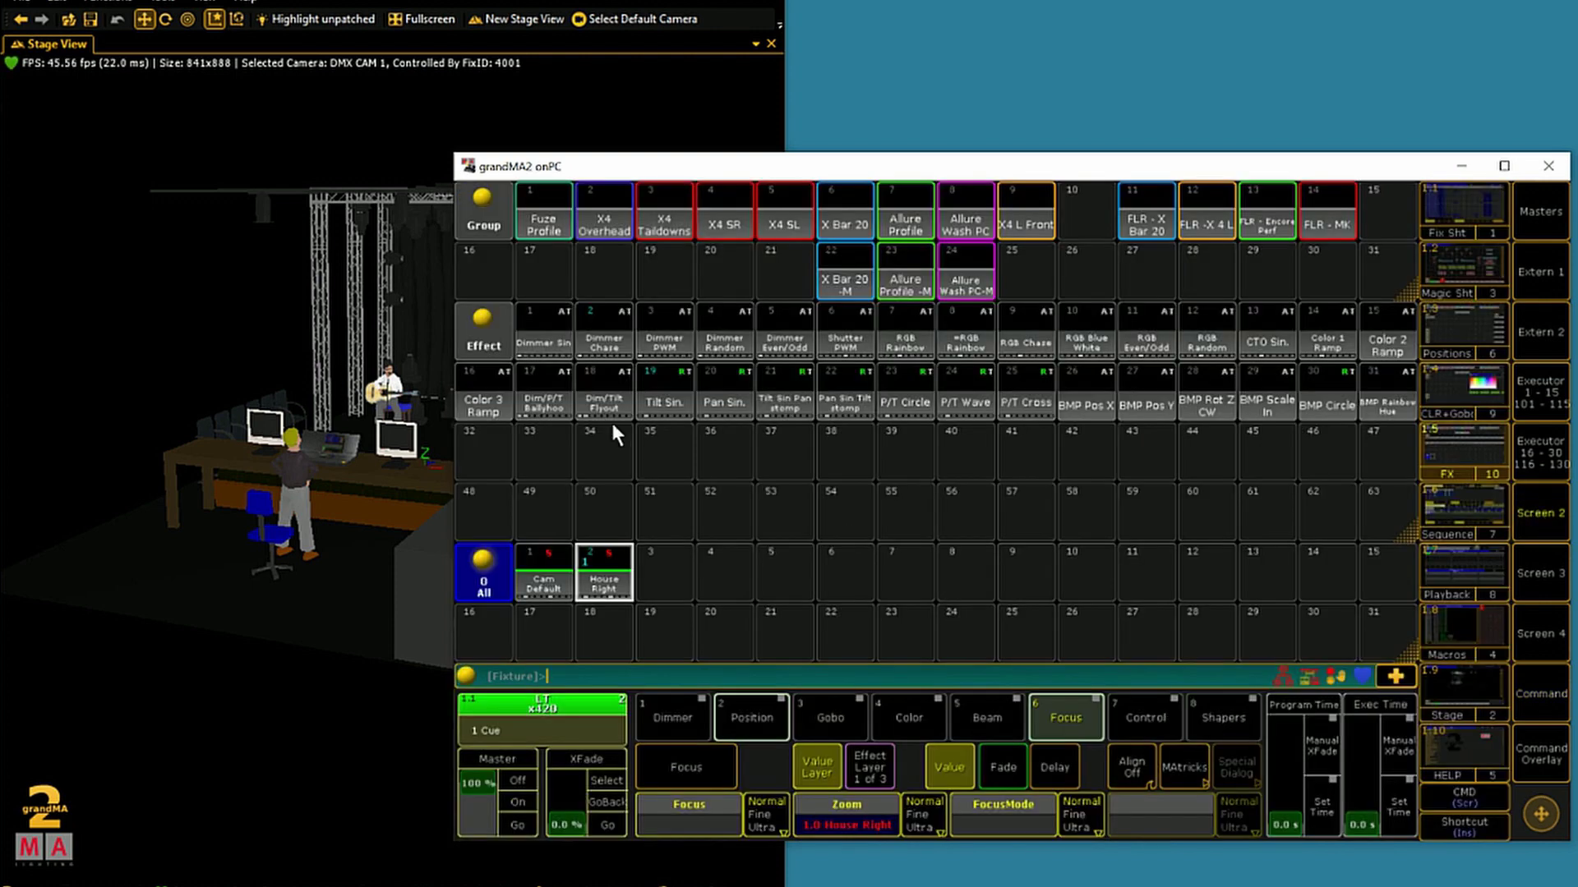
click(544, 584)
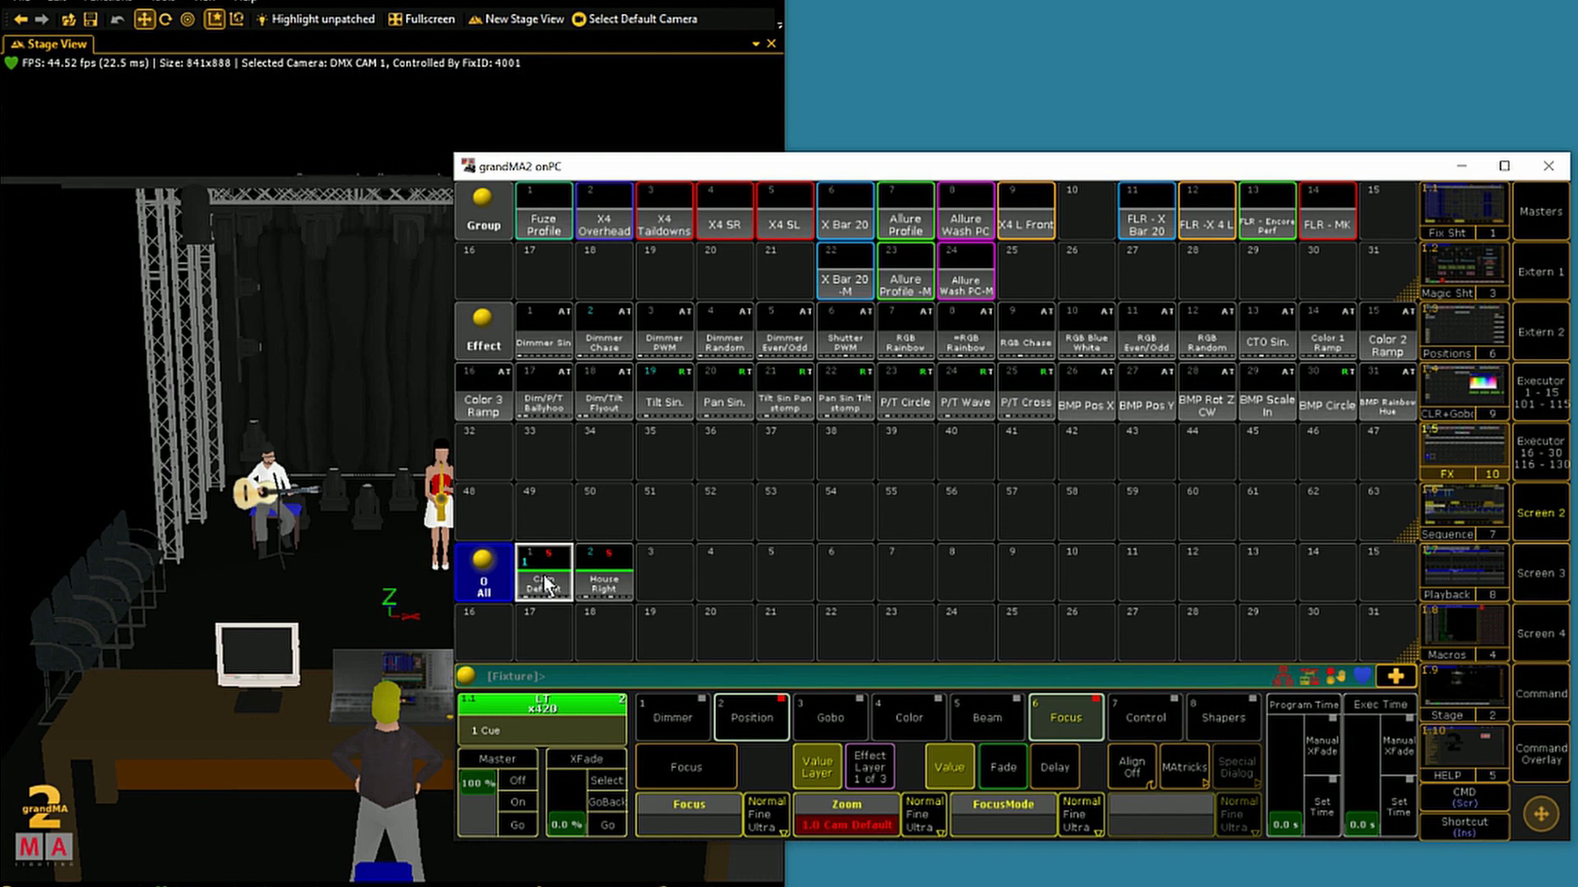
click(1555, 702)
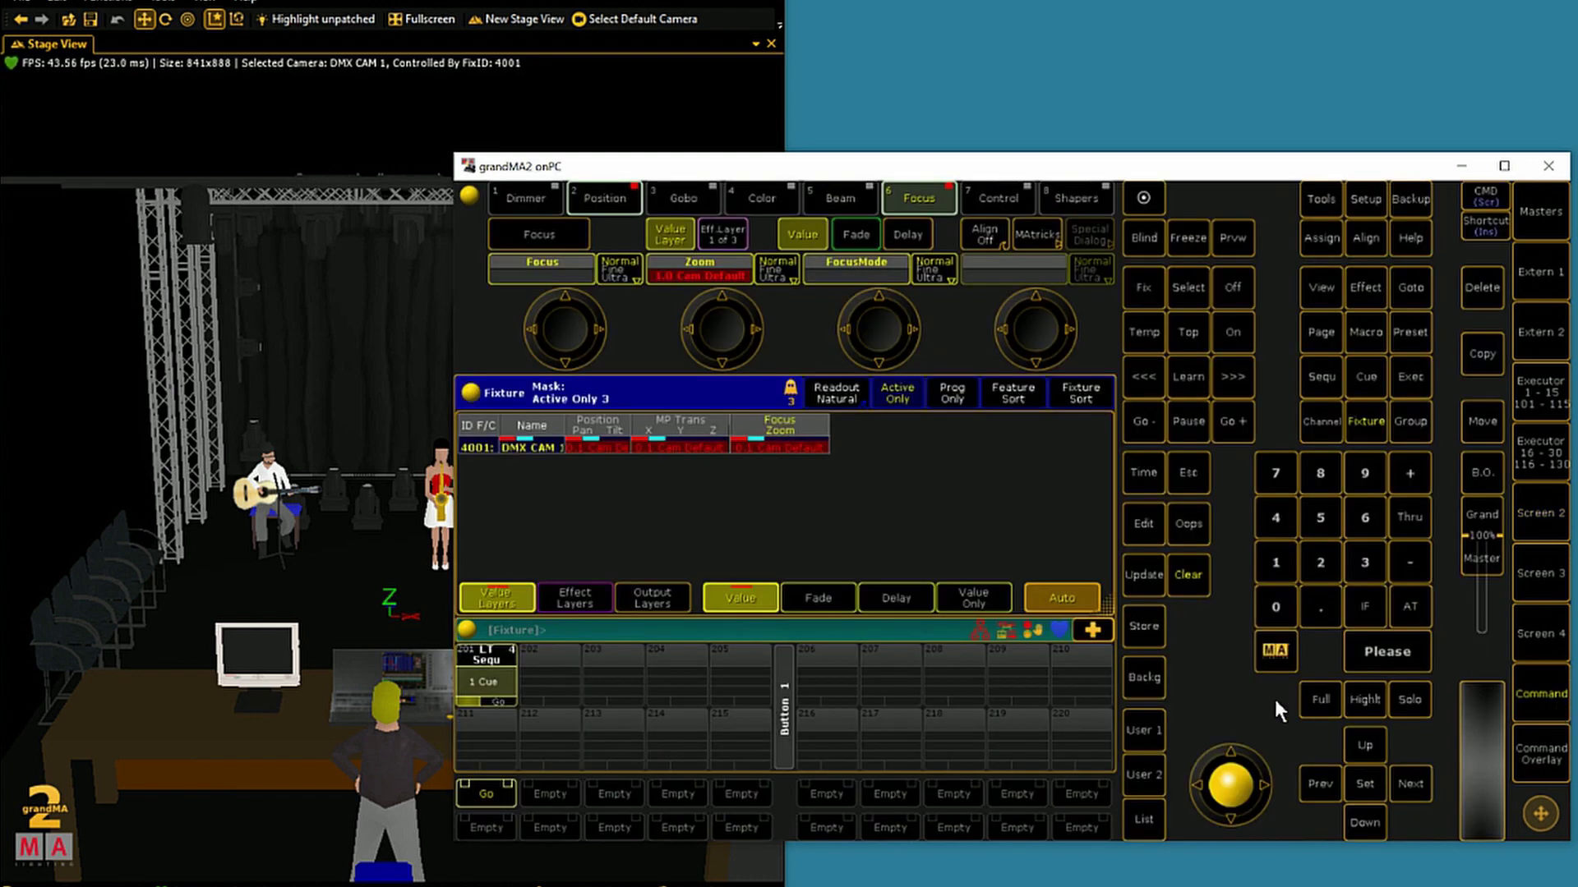
Store Cam Default as a second cue on executor 201 and clear the programmer
click(1144, 628)
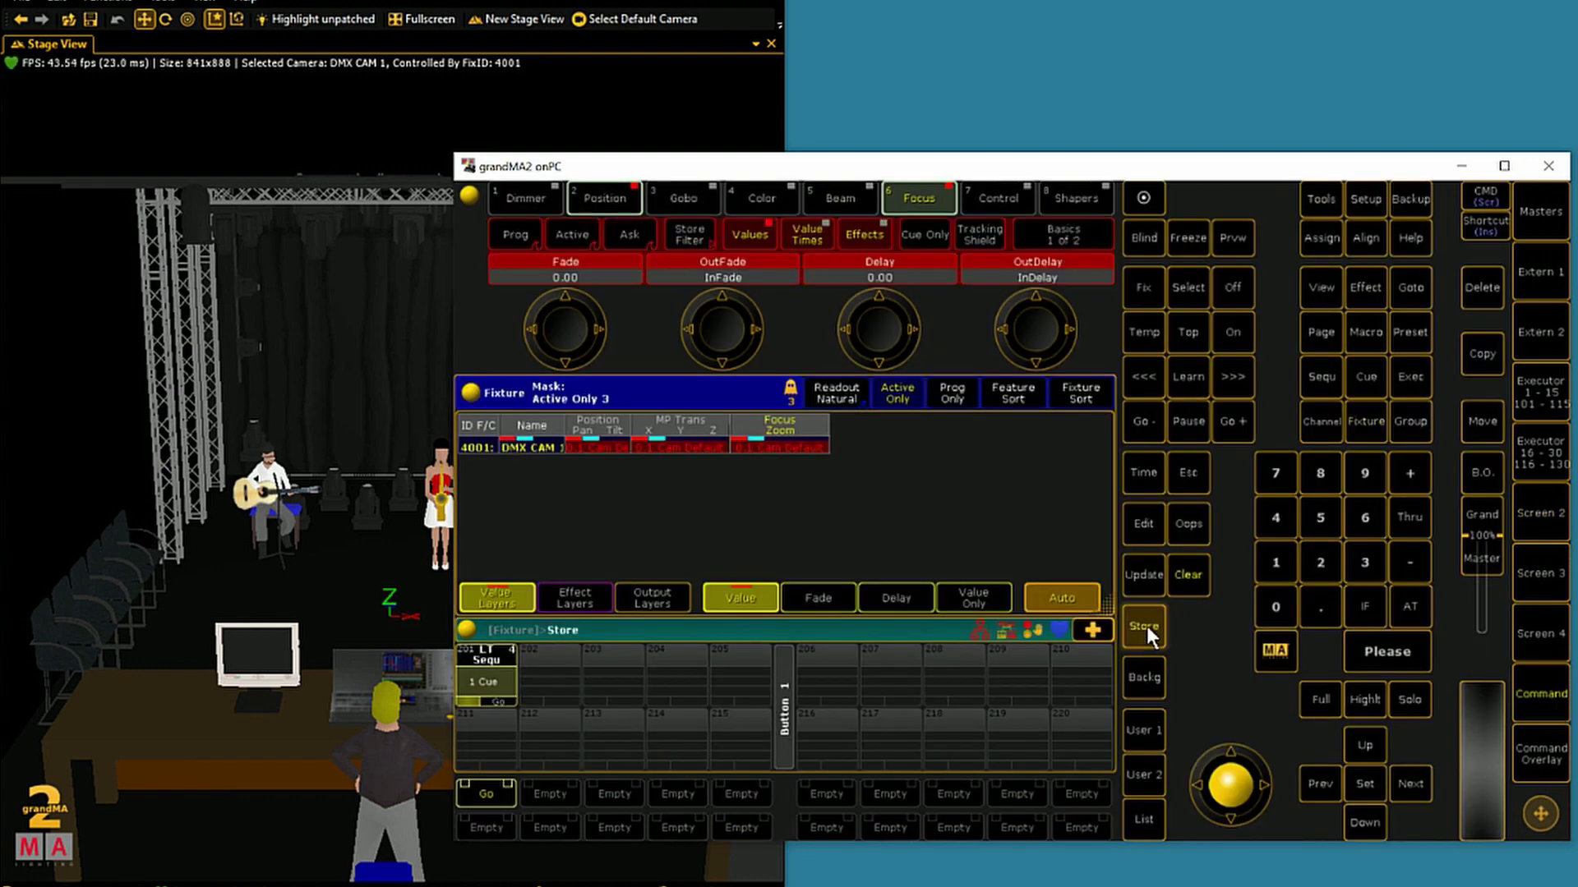
click(485, 654)
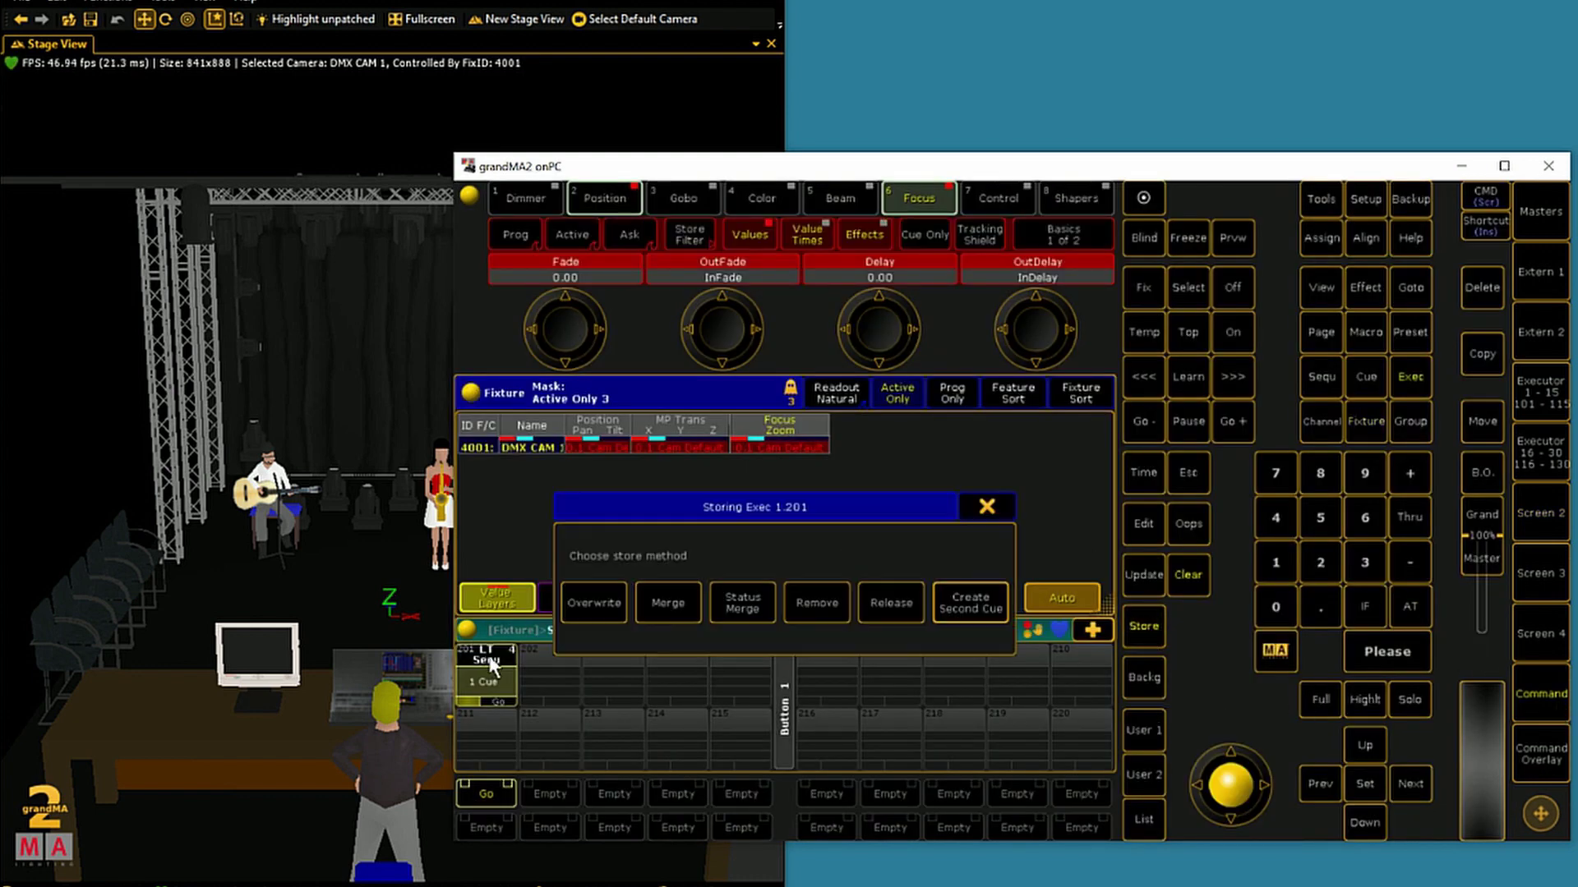
click(964, 605)
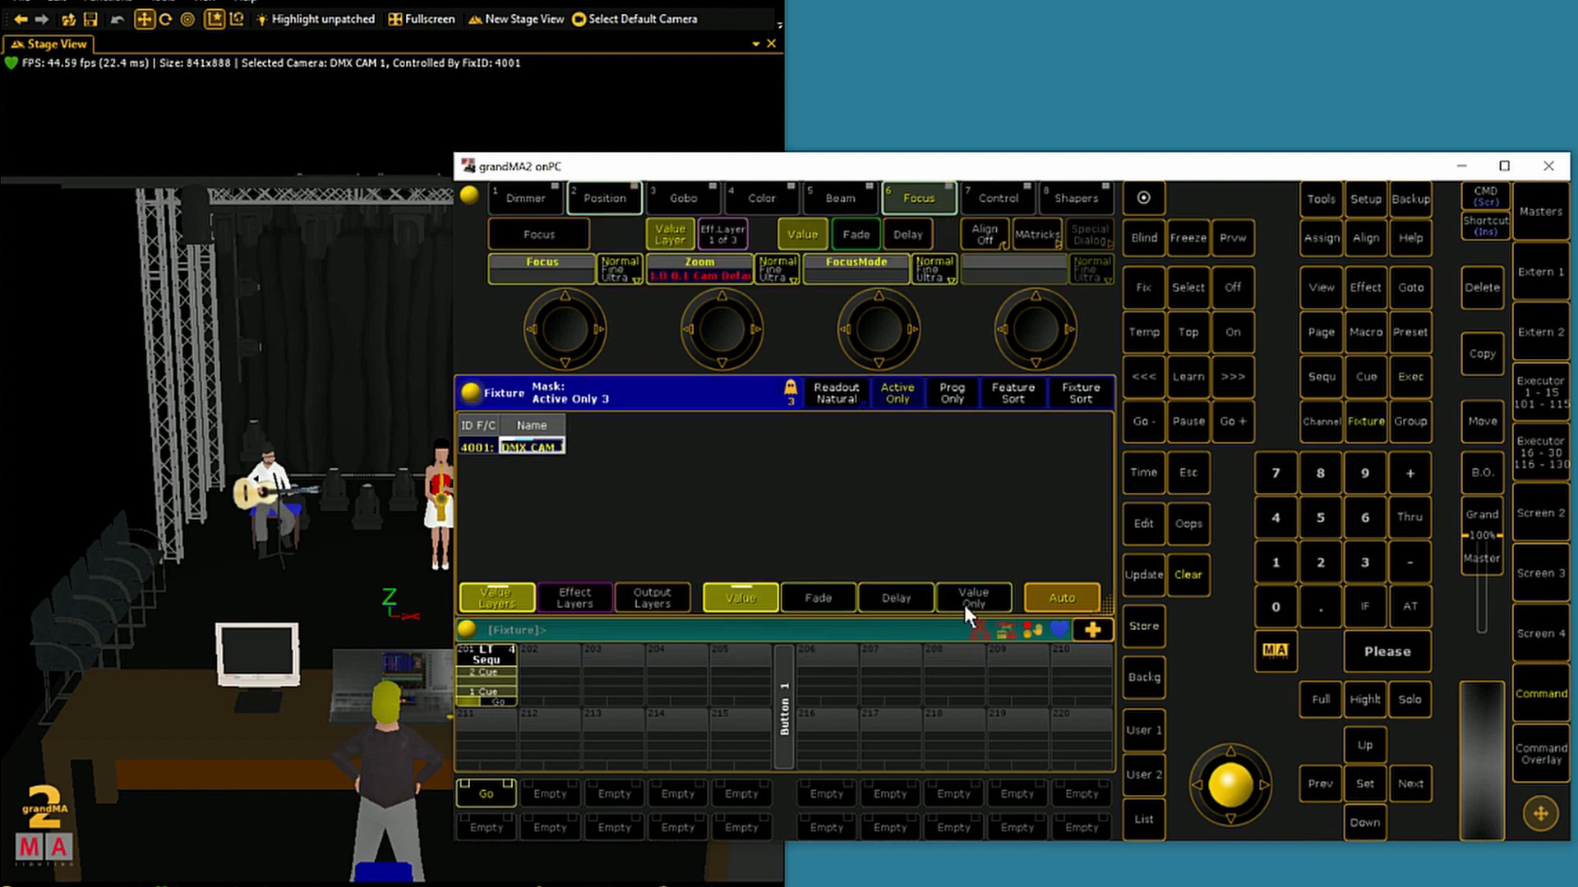
click(1203, 577)
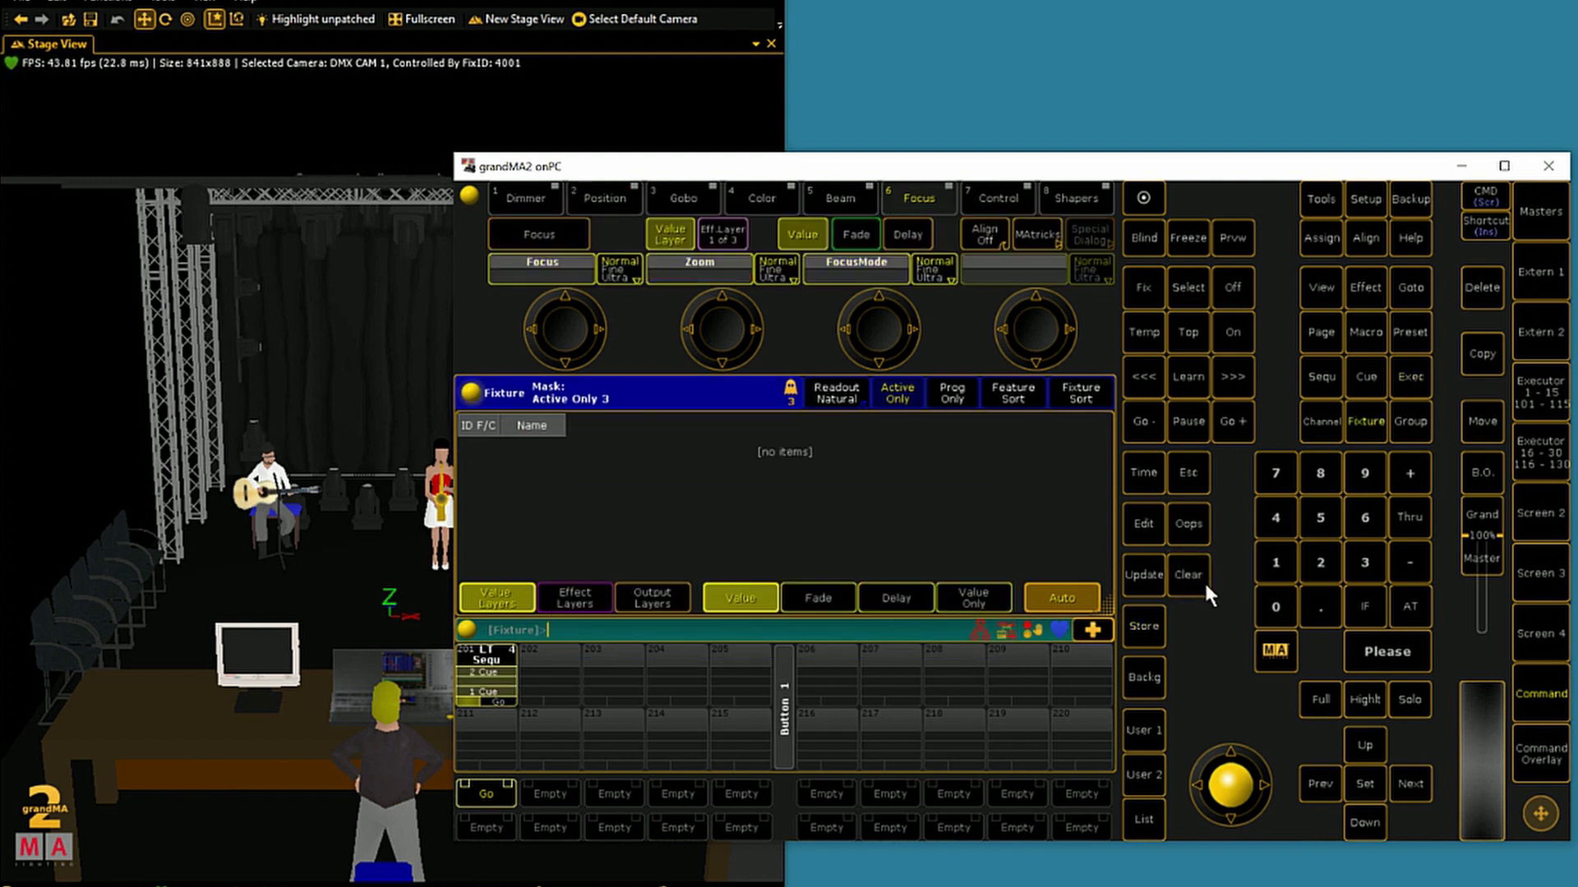
Label executor 201 'DMX CAM' and run its next cue
click(1319, 237)
click(1314, 236)
click(490, 660)
text(DMX)
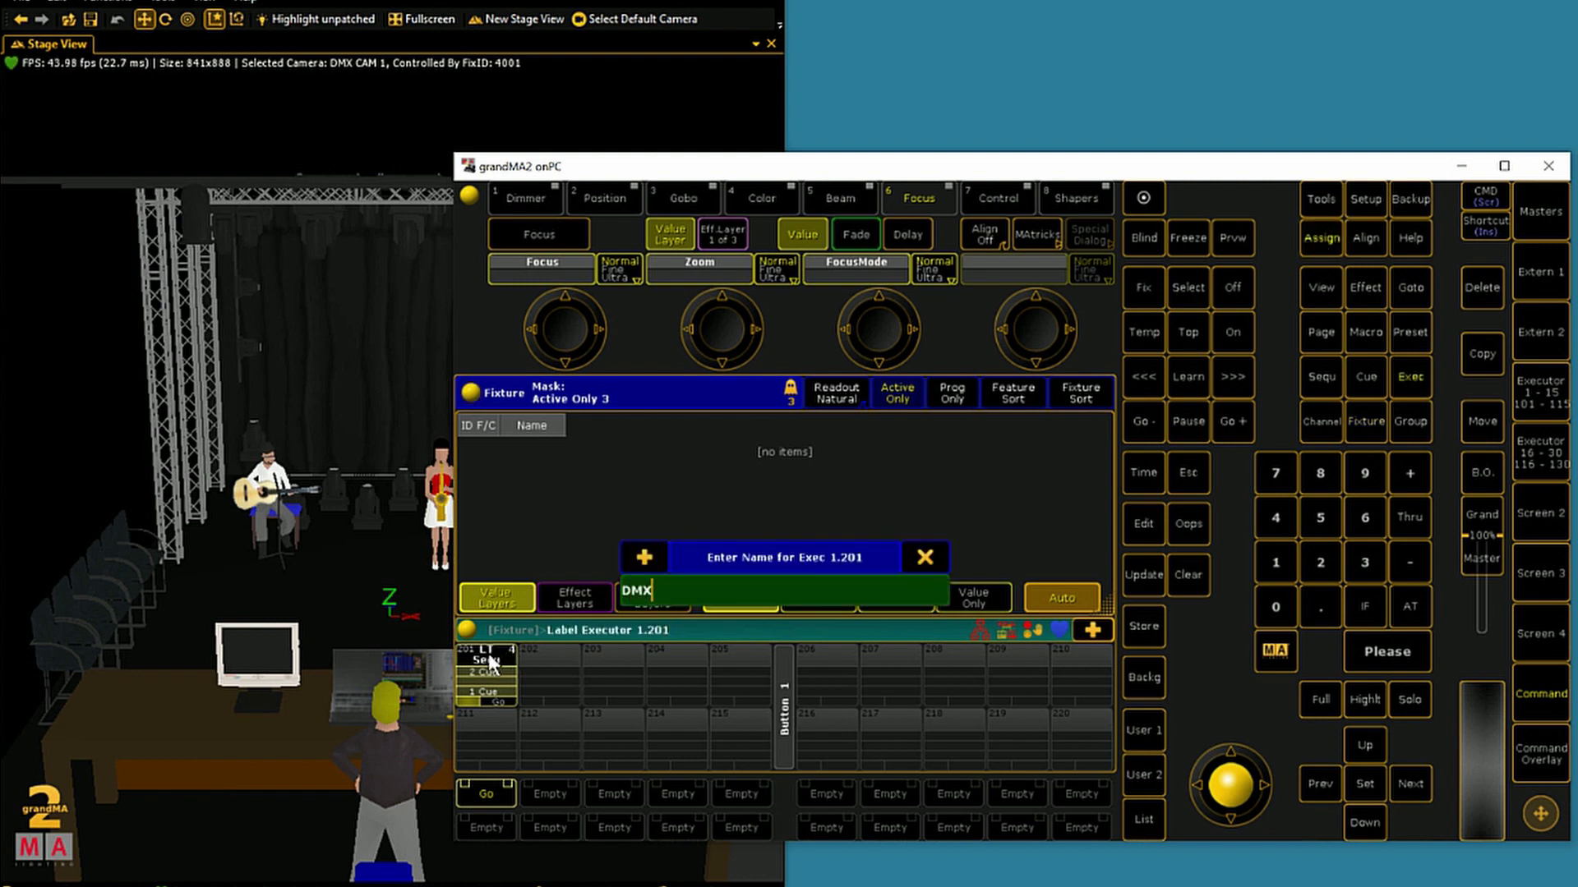
text( CAM)
key(Return)
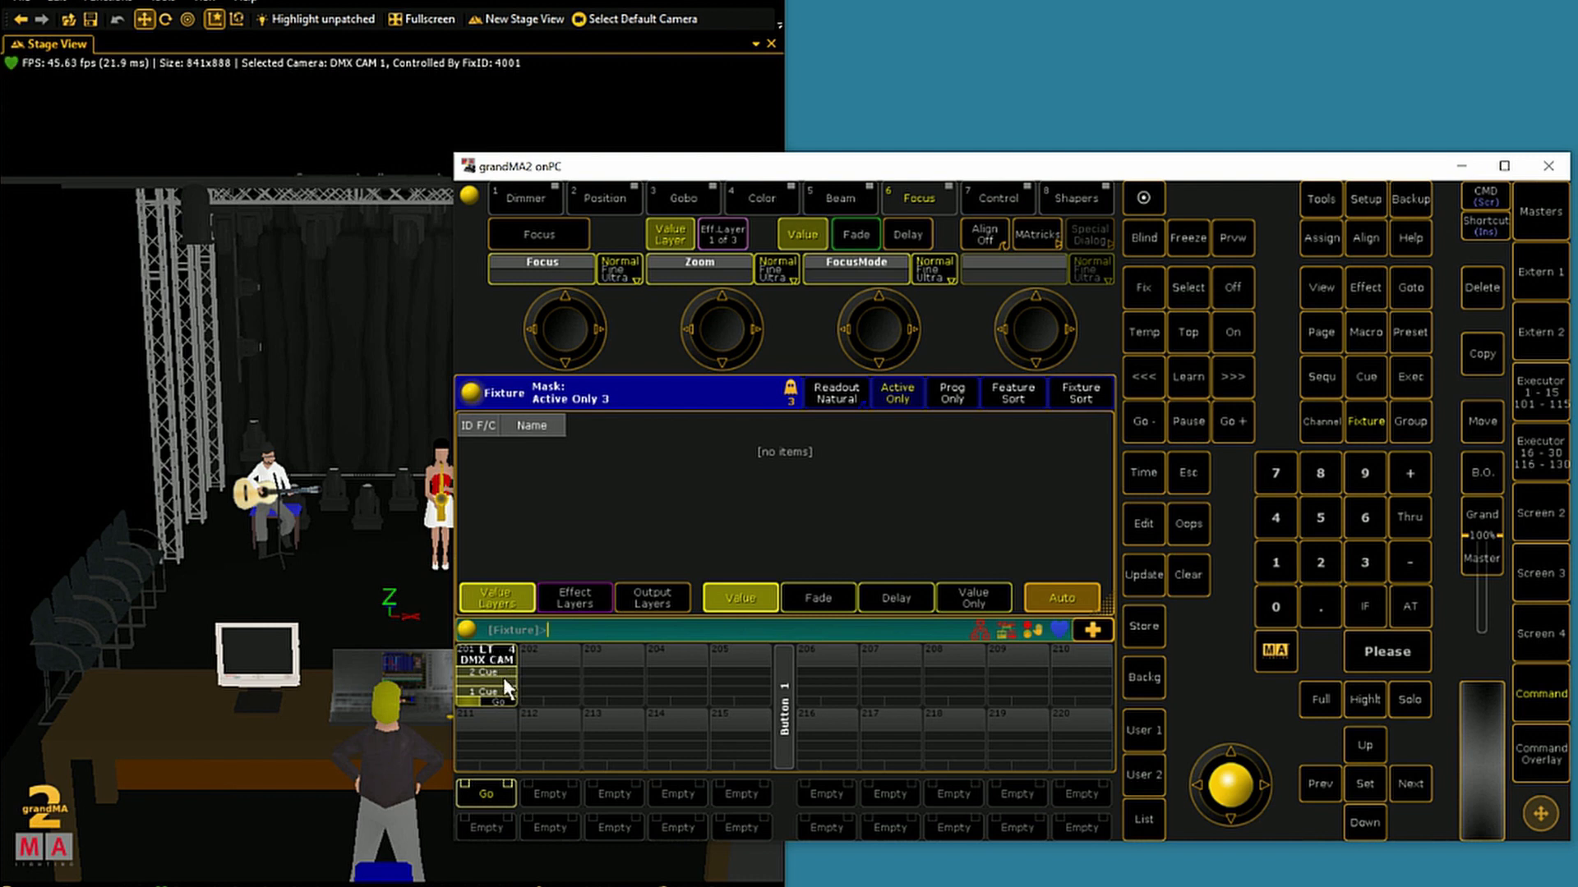
click(499, 700)
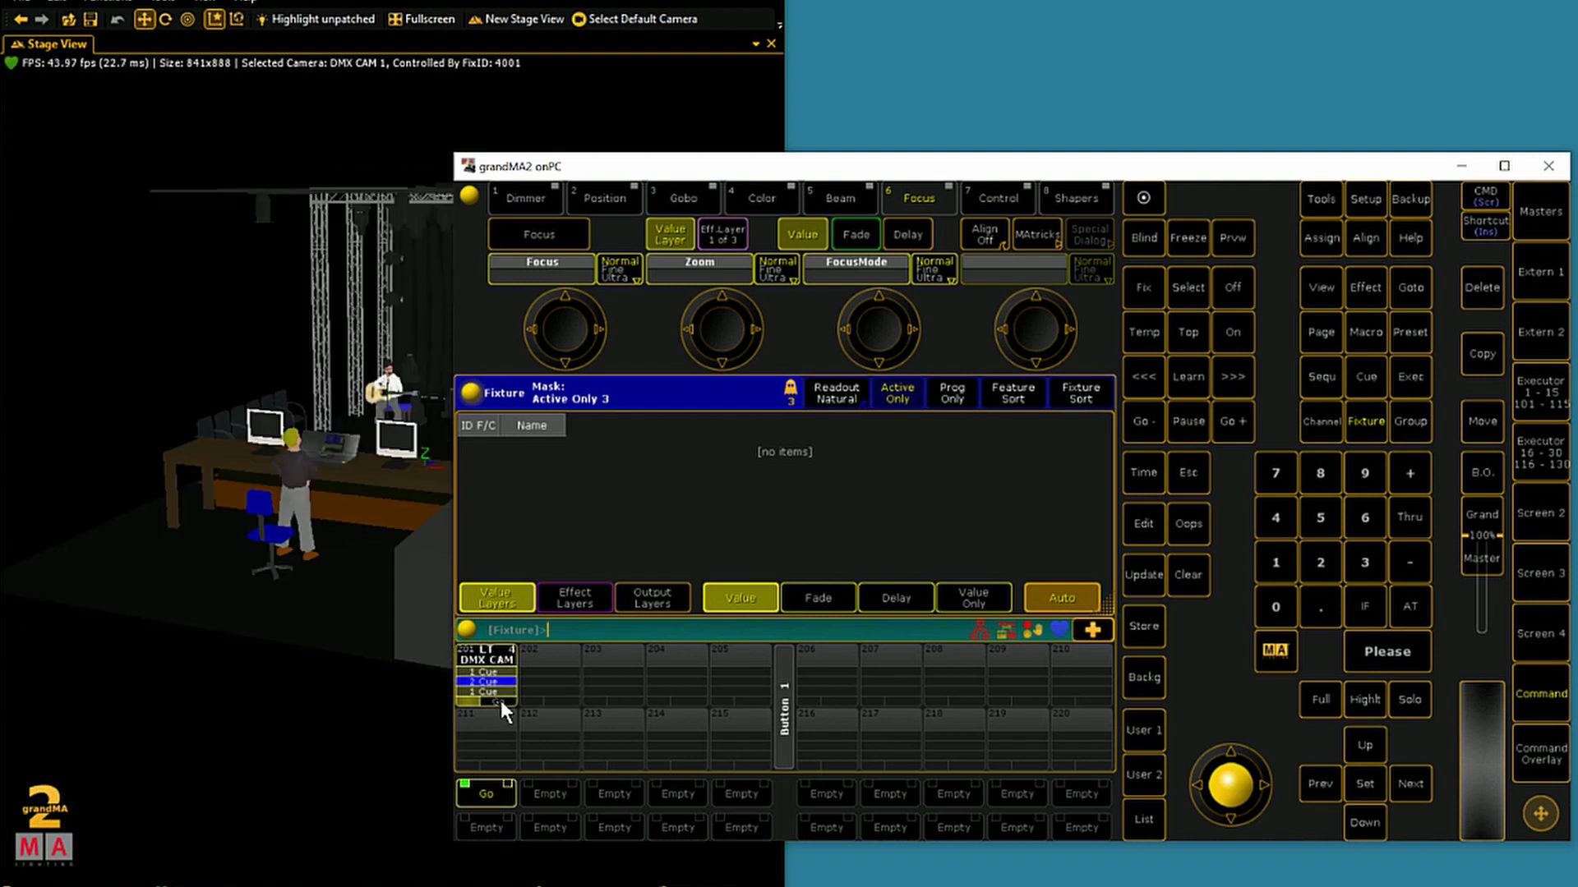
drag(729, 164, 1125, 185)
Set a 10-second fade on cues 1 and 2 of the DMX CAM sequence, then run it
click(881, 815)
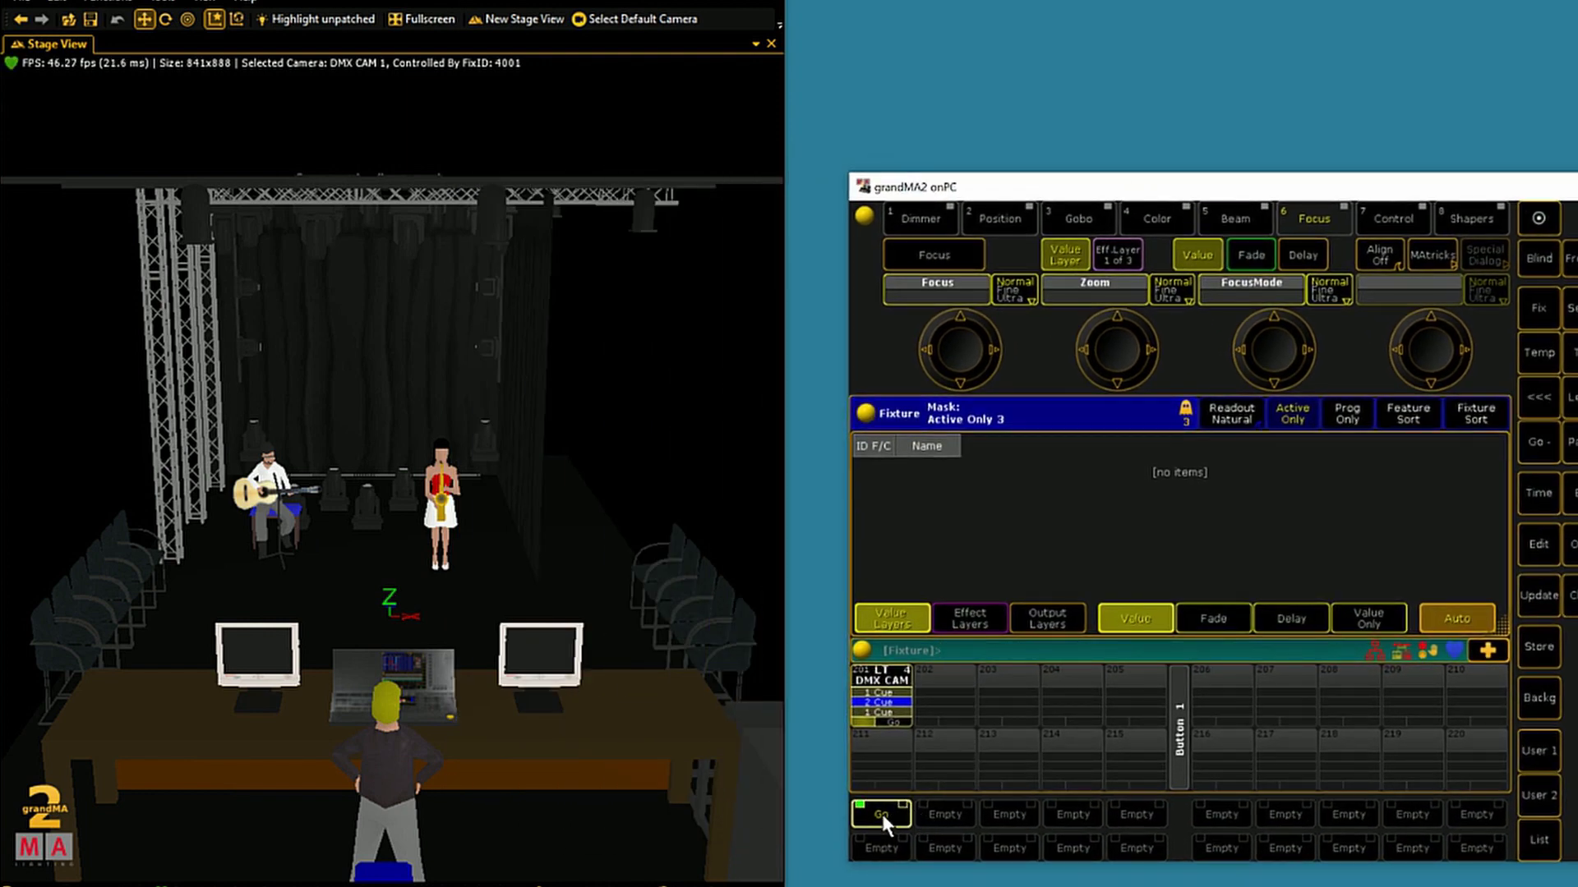
click(881, 815)
click(866, 702)
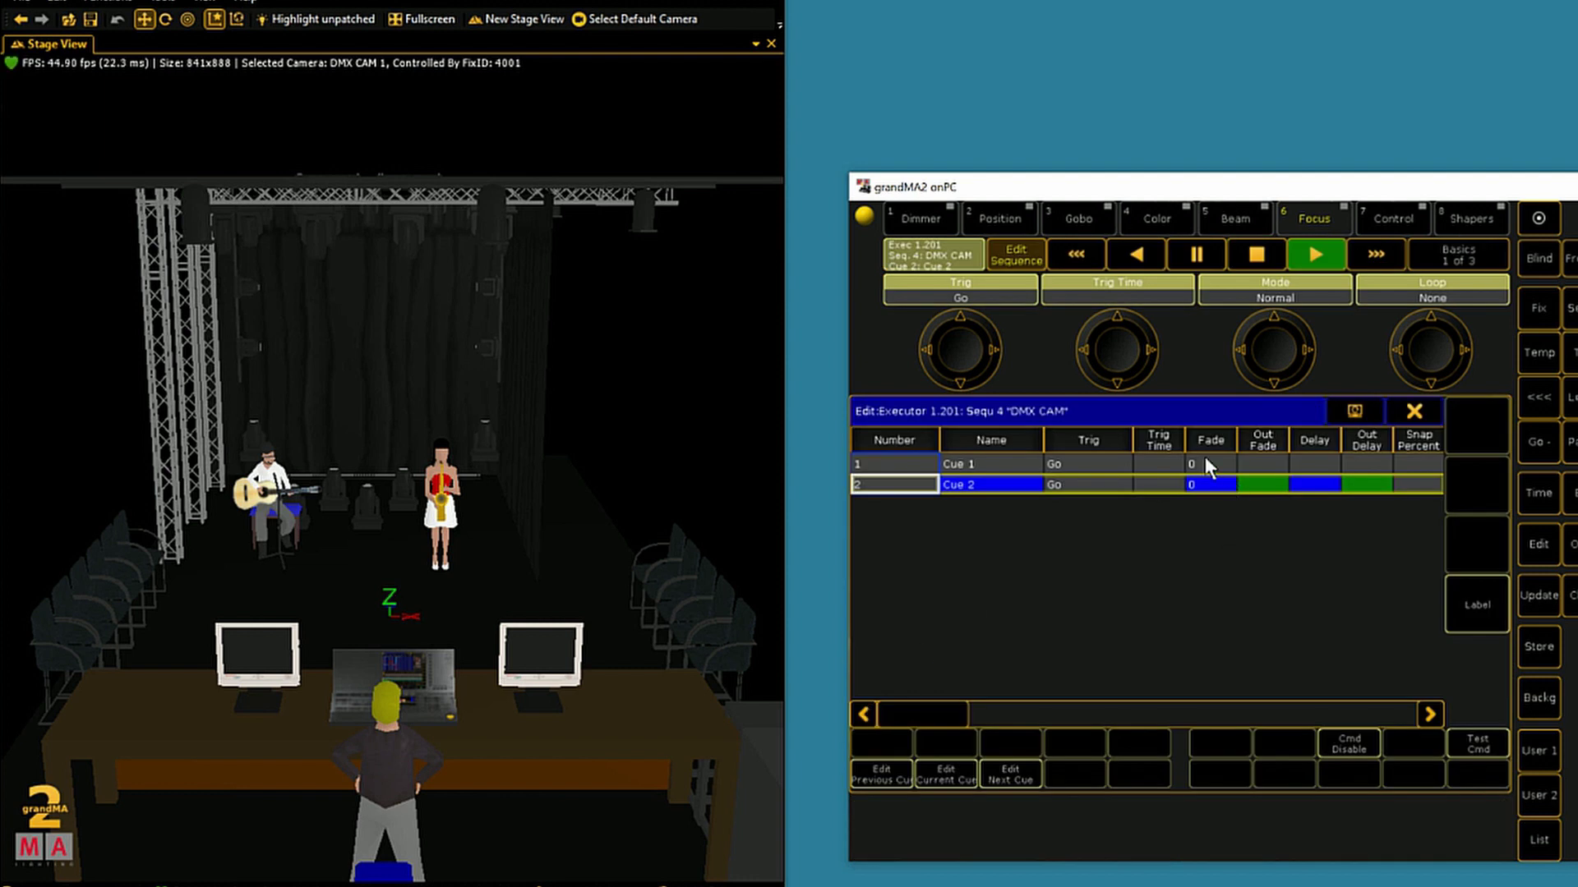
click(1213, 481)
click(1213, 481)
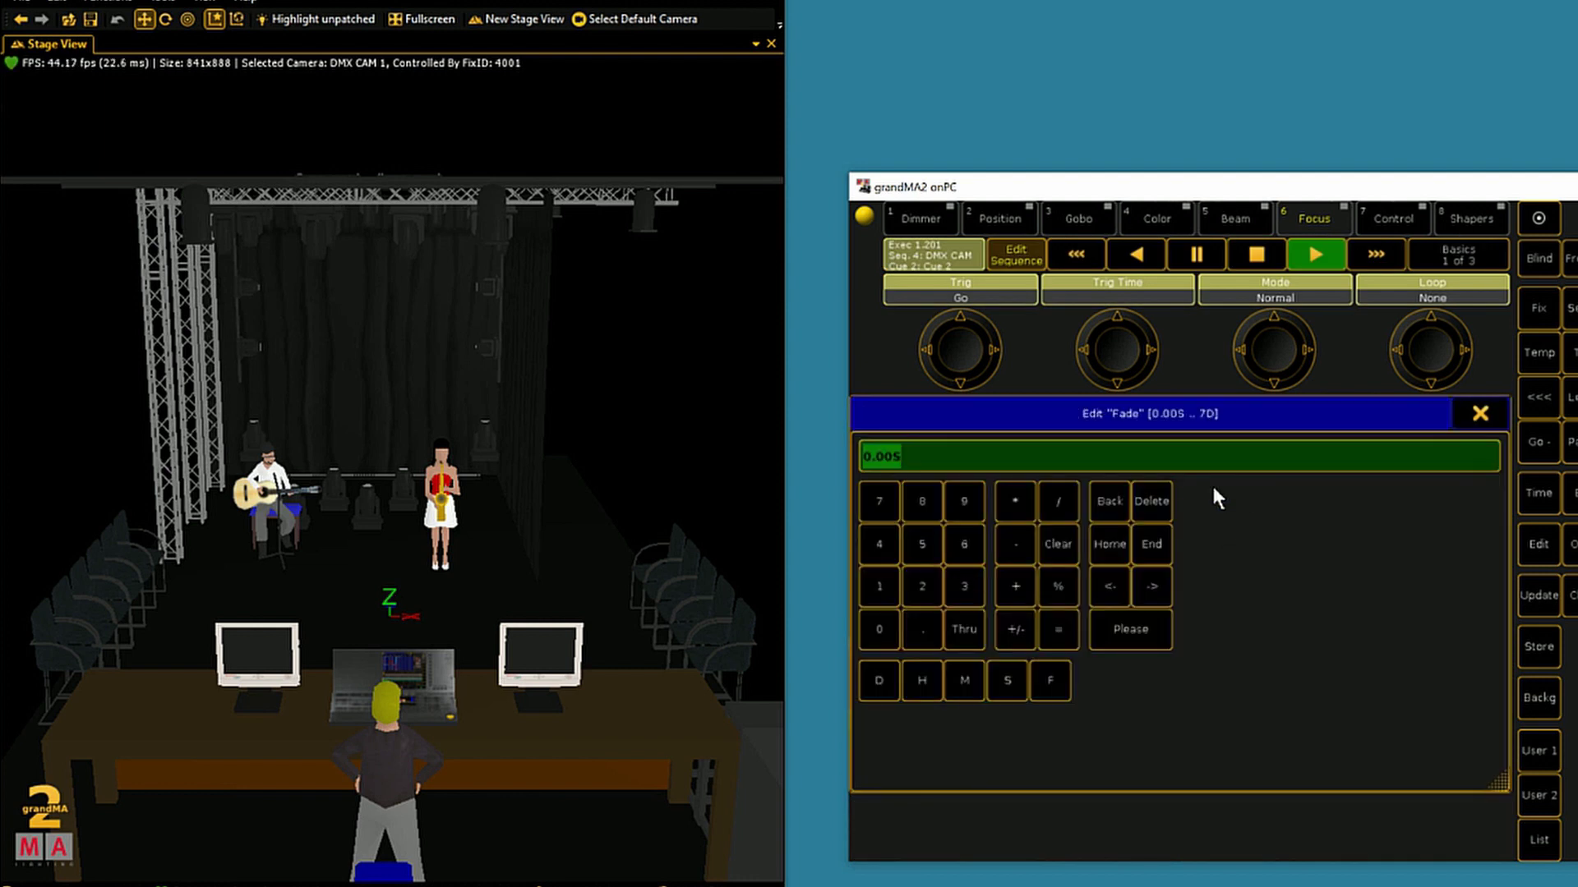
text(10)
key(Return)
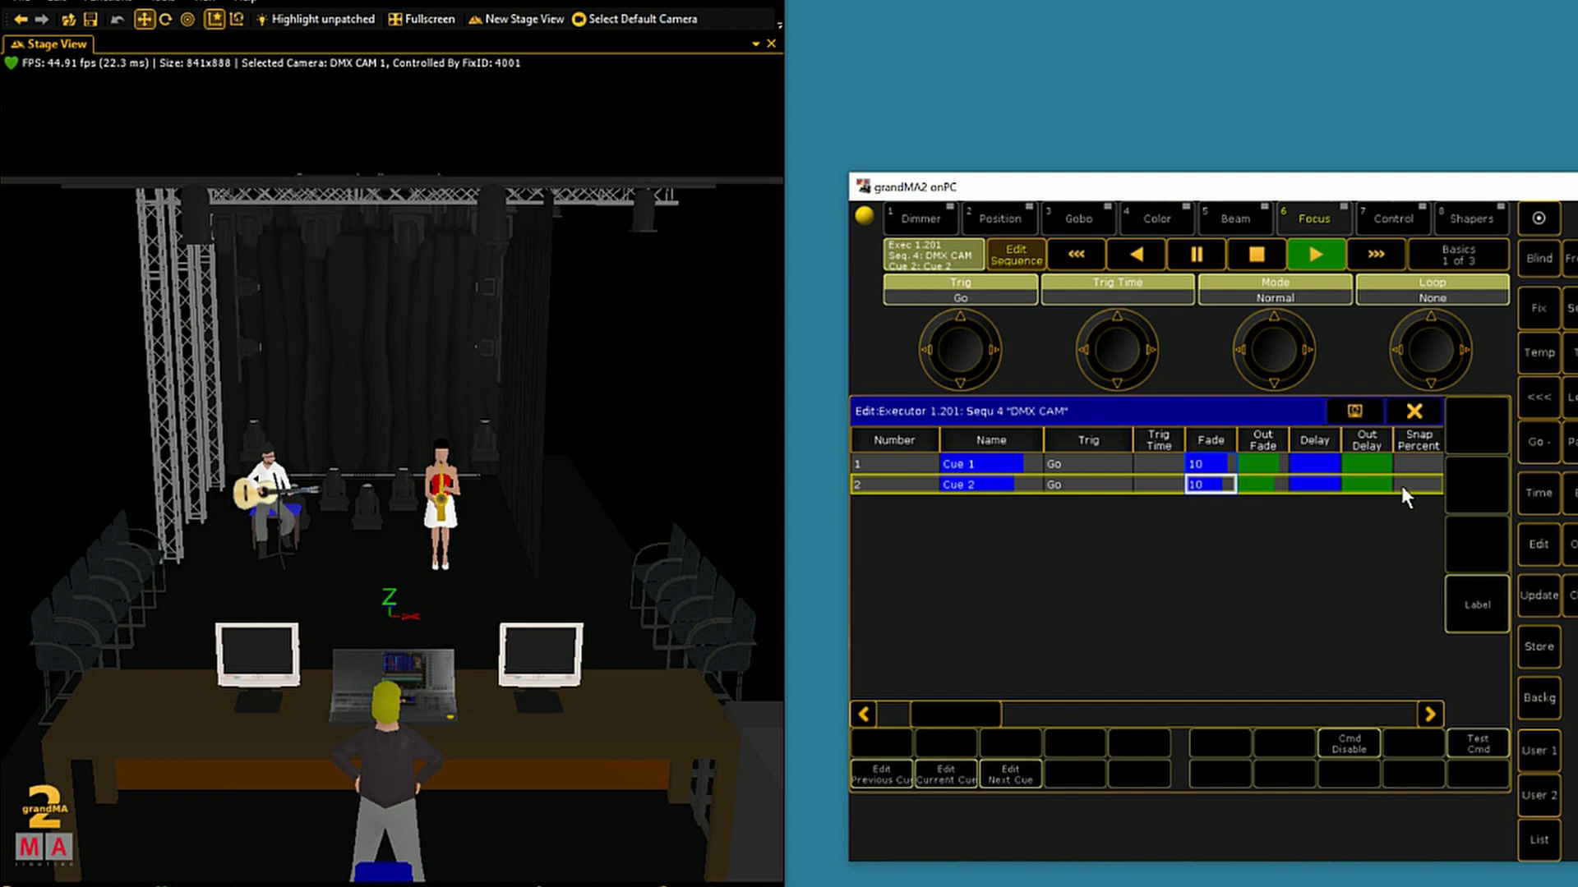
click(1427, 413)
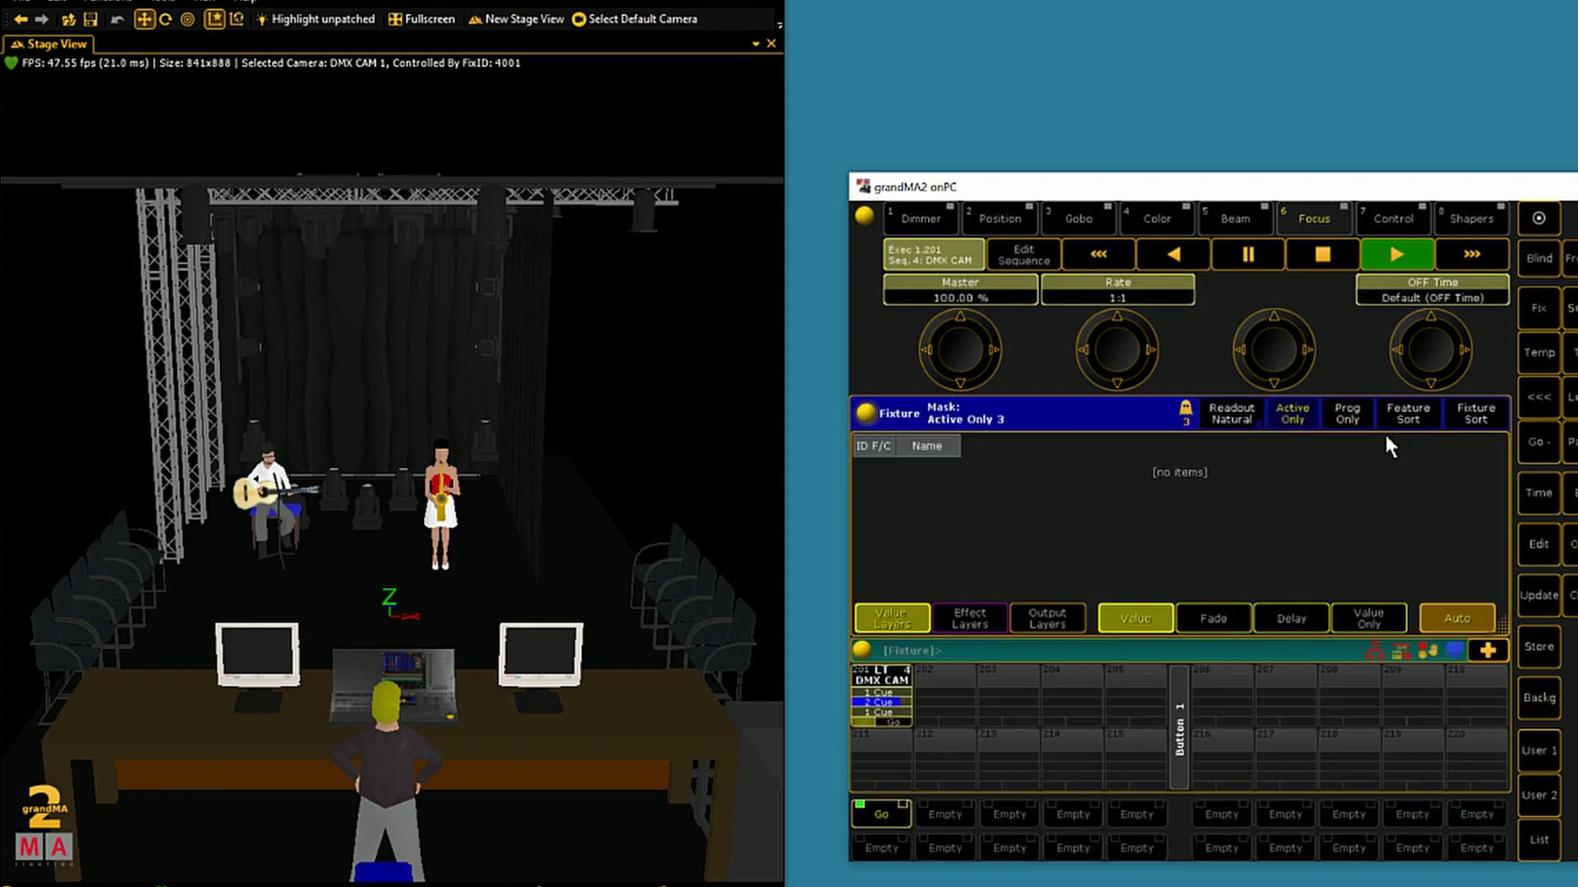
click(891, 722)
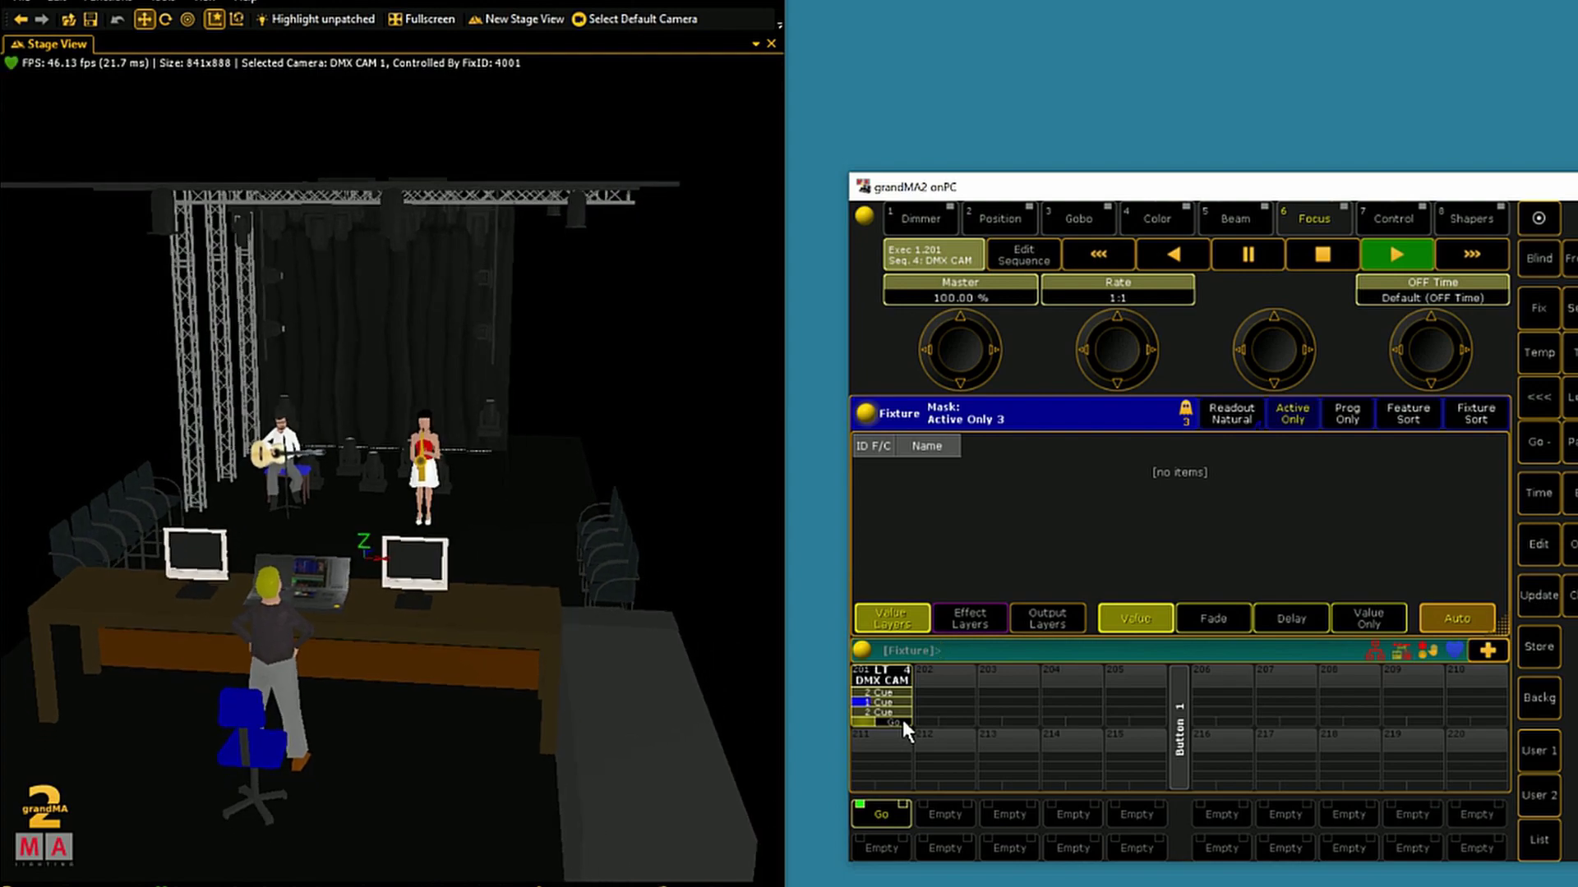
Edit executor 201 and set cue 1's fade path to LL Low-Low 11
click(1536, 540)
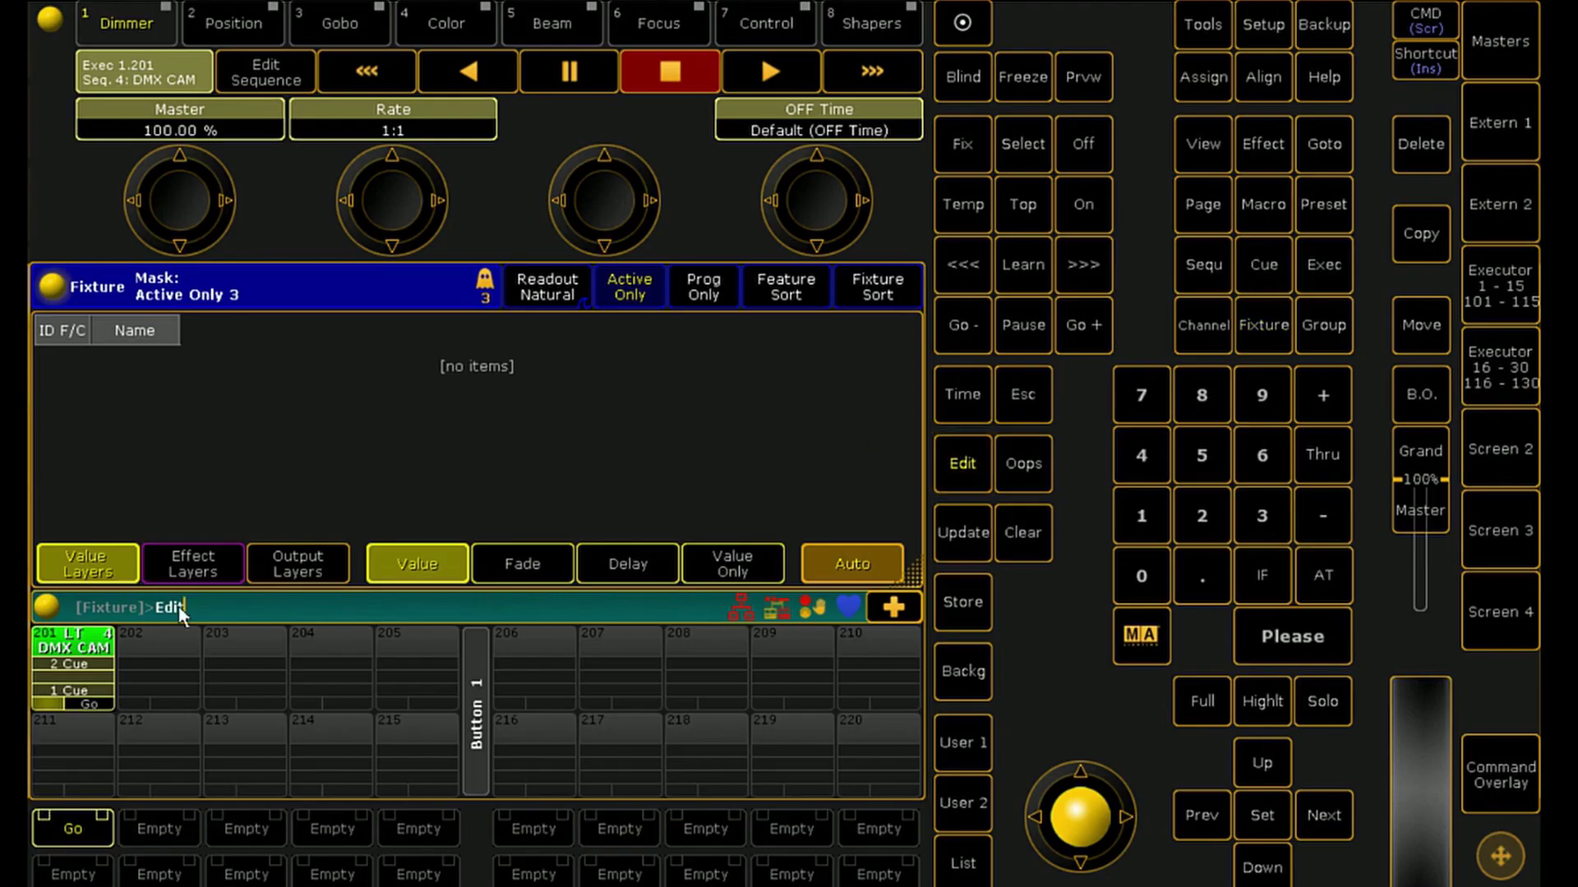
click(49, 667)
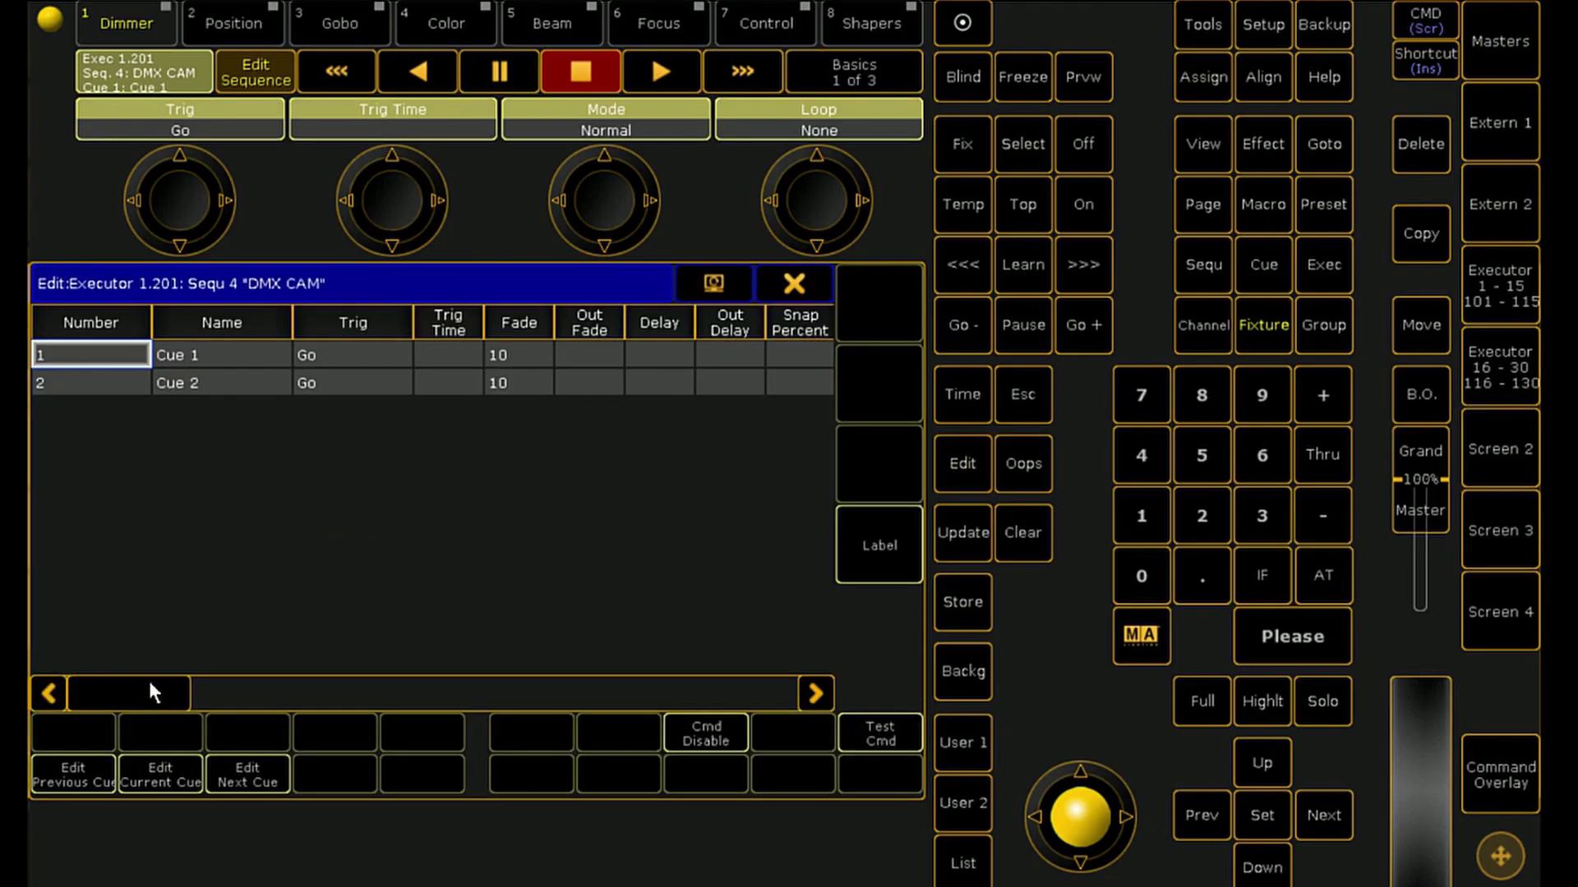
drag(150, 686, 416, 712)
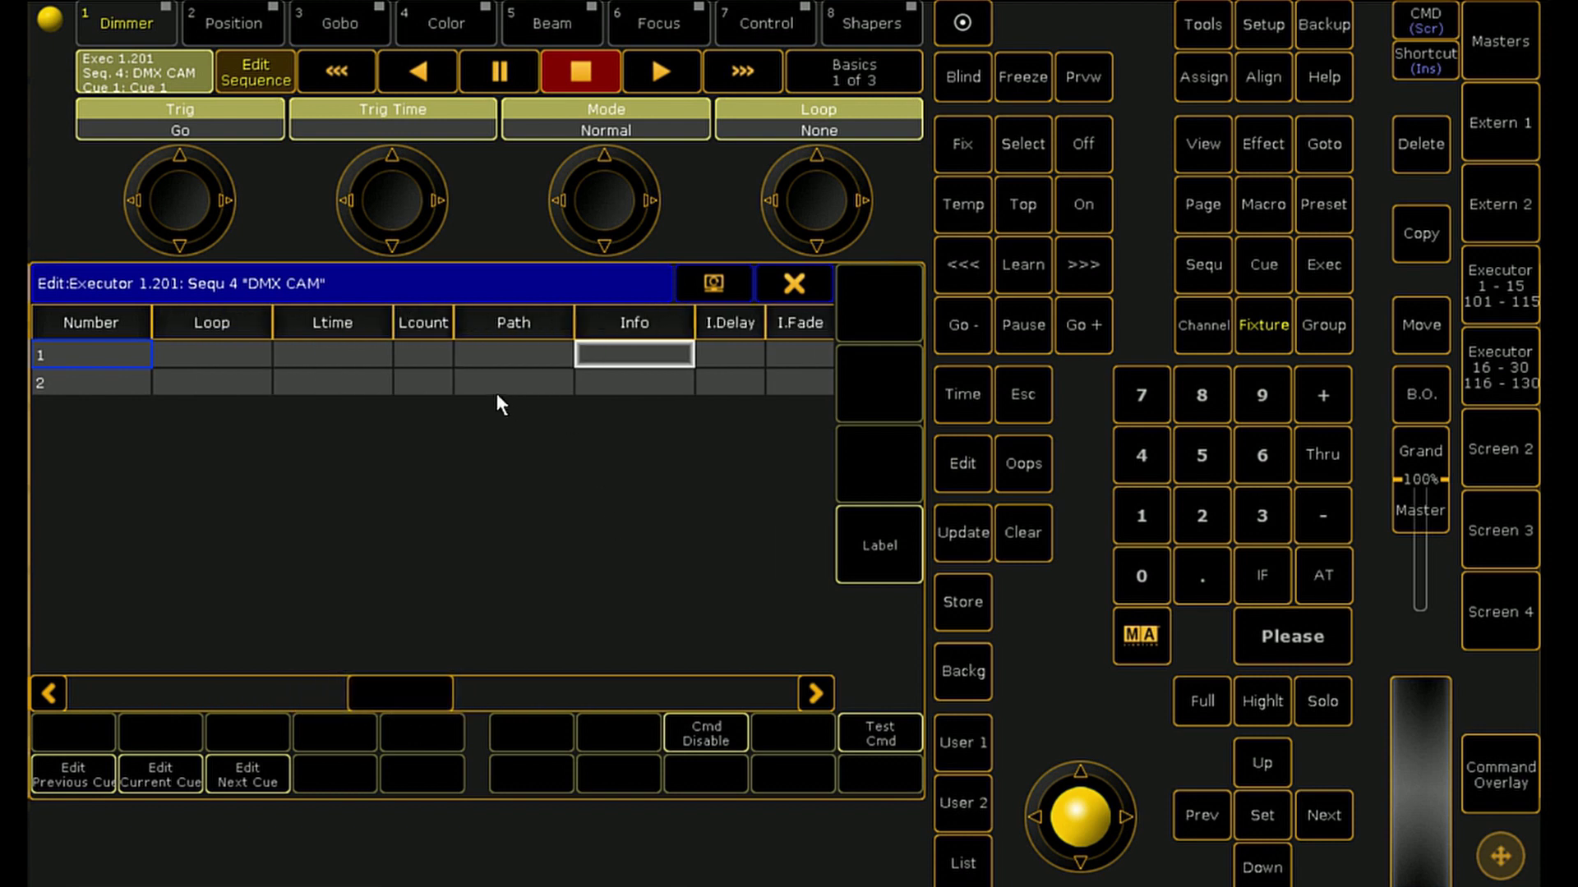
click(525, 358)
click(522, 355)
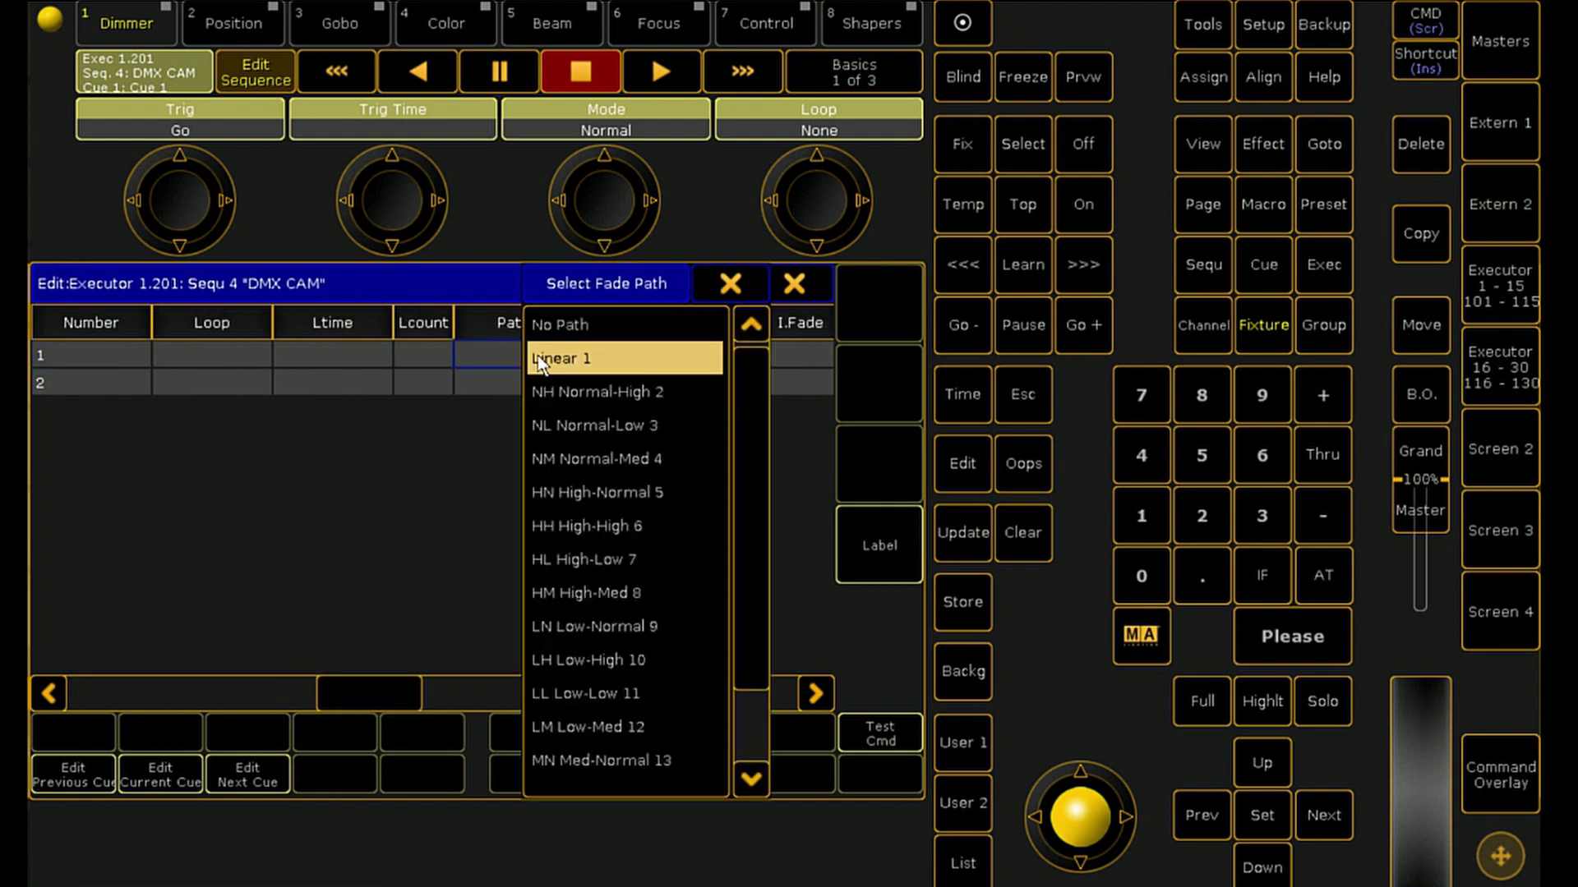
click(644, 690)
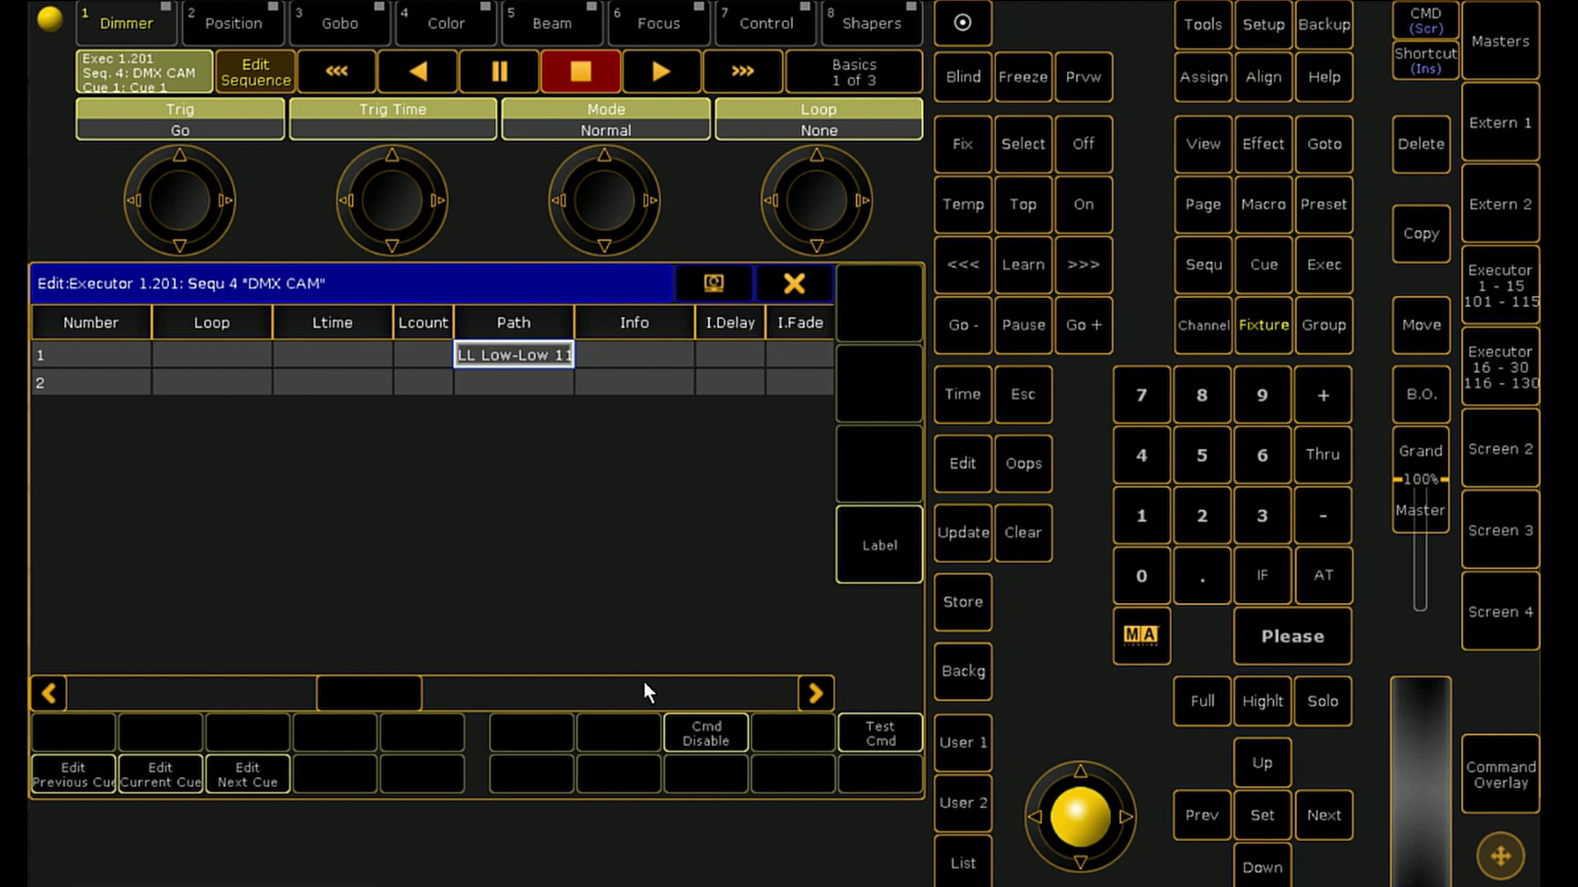
double_click(532, 382)
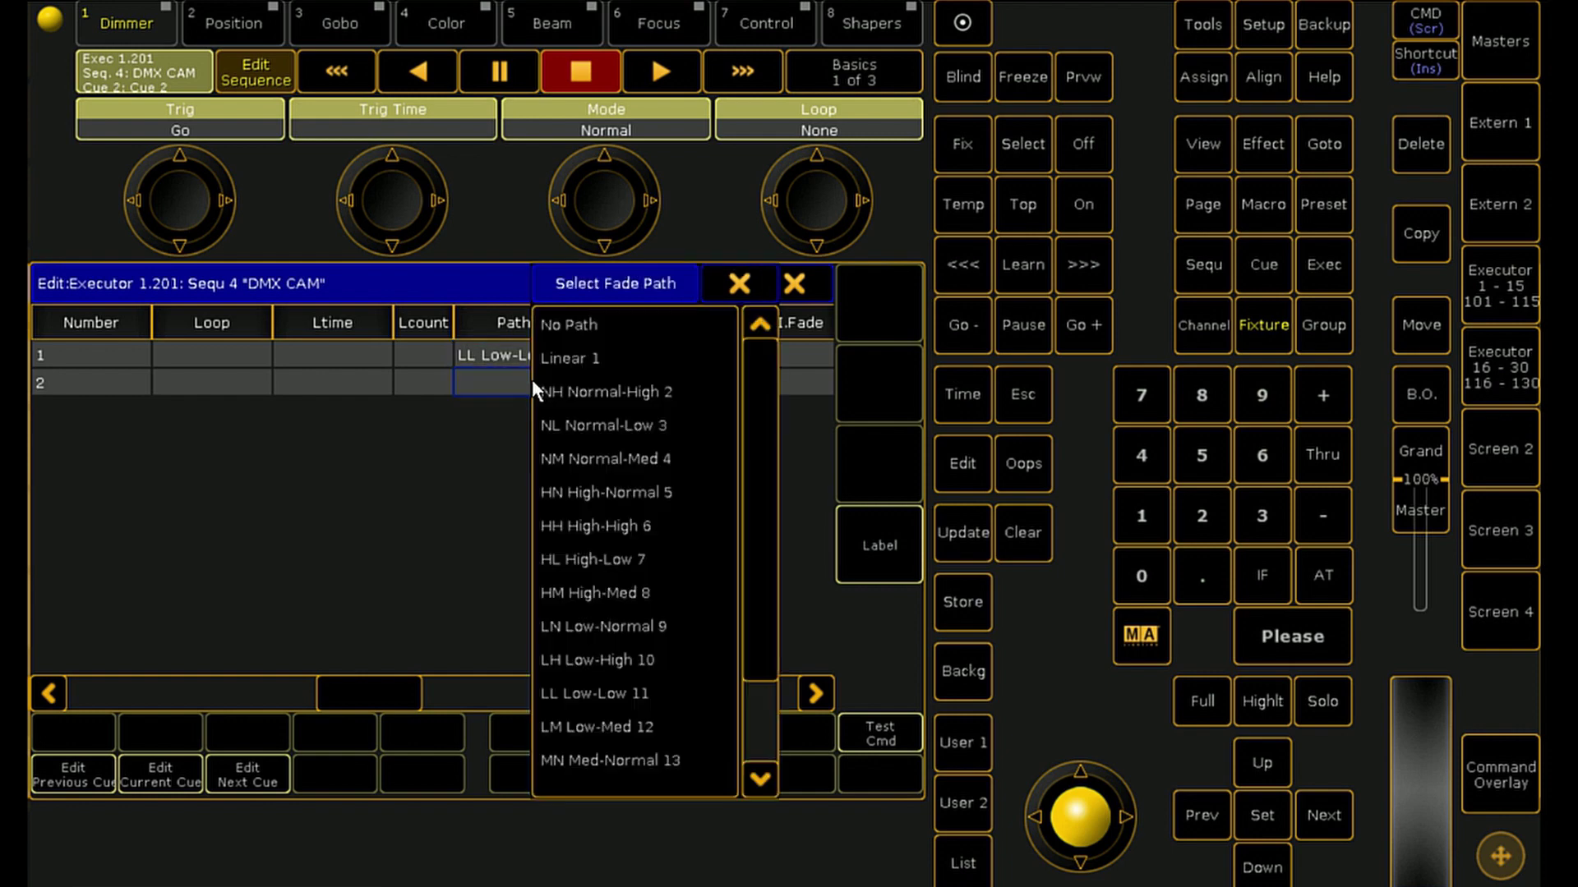
Give cue 2 the HL High-Low 7 path, then add a patch layer named 'Movement Pan'
click(605, 554)
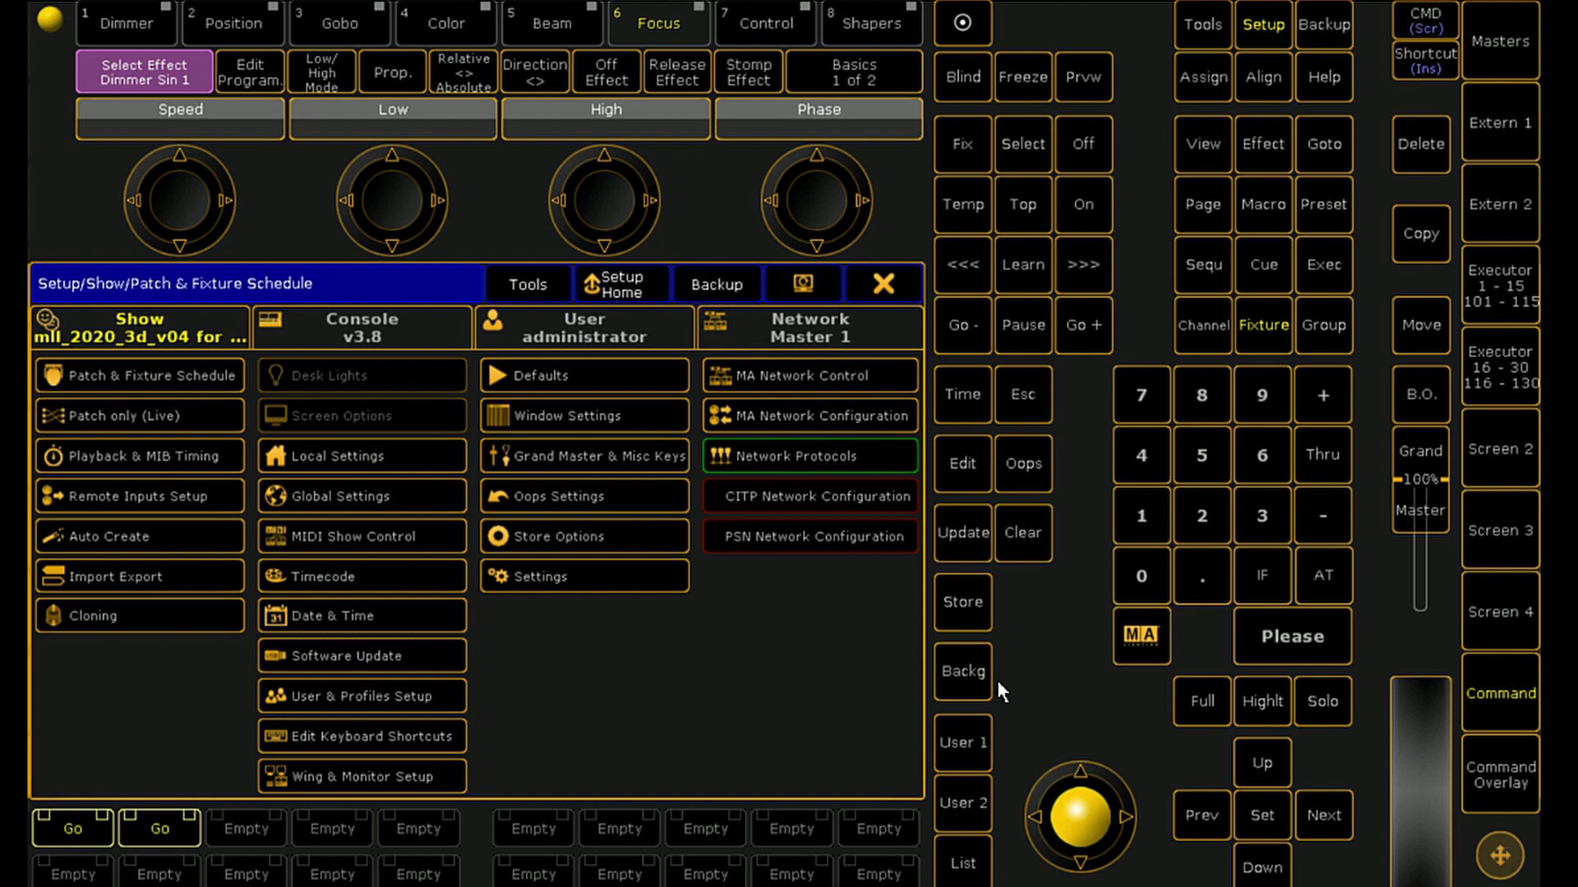
click(217, 370)
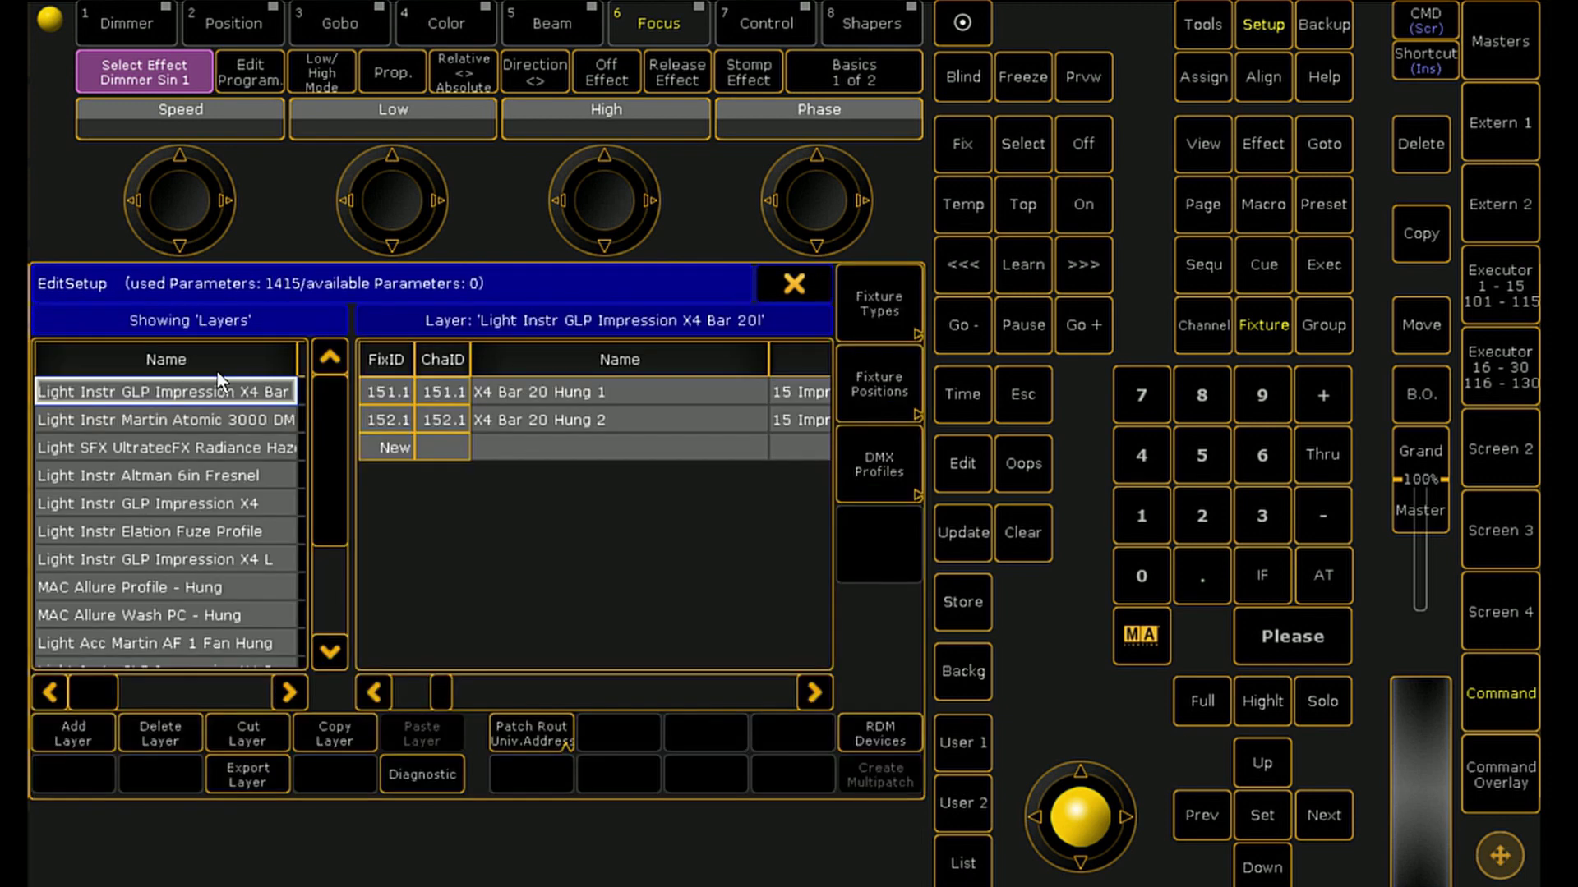
click(102, 734)
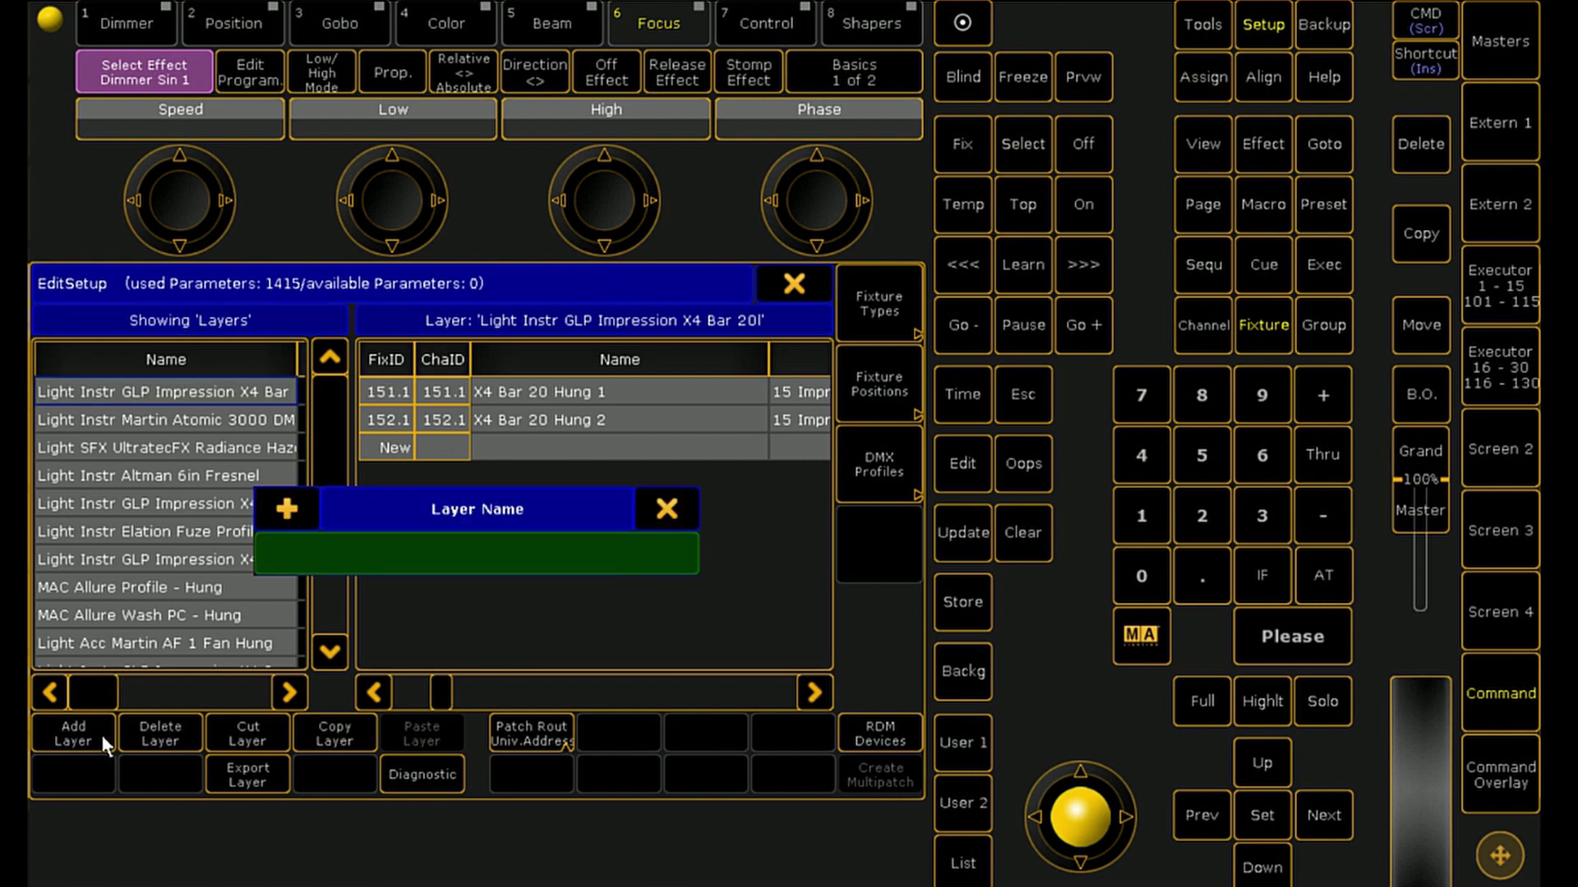
text(Movement)
text( Pan)
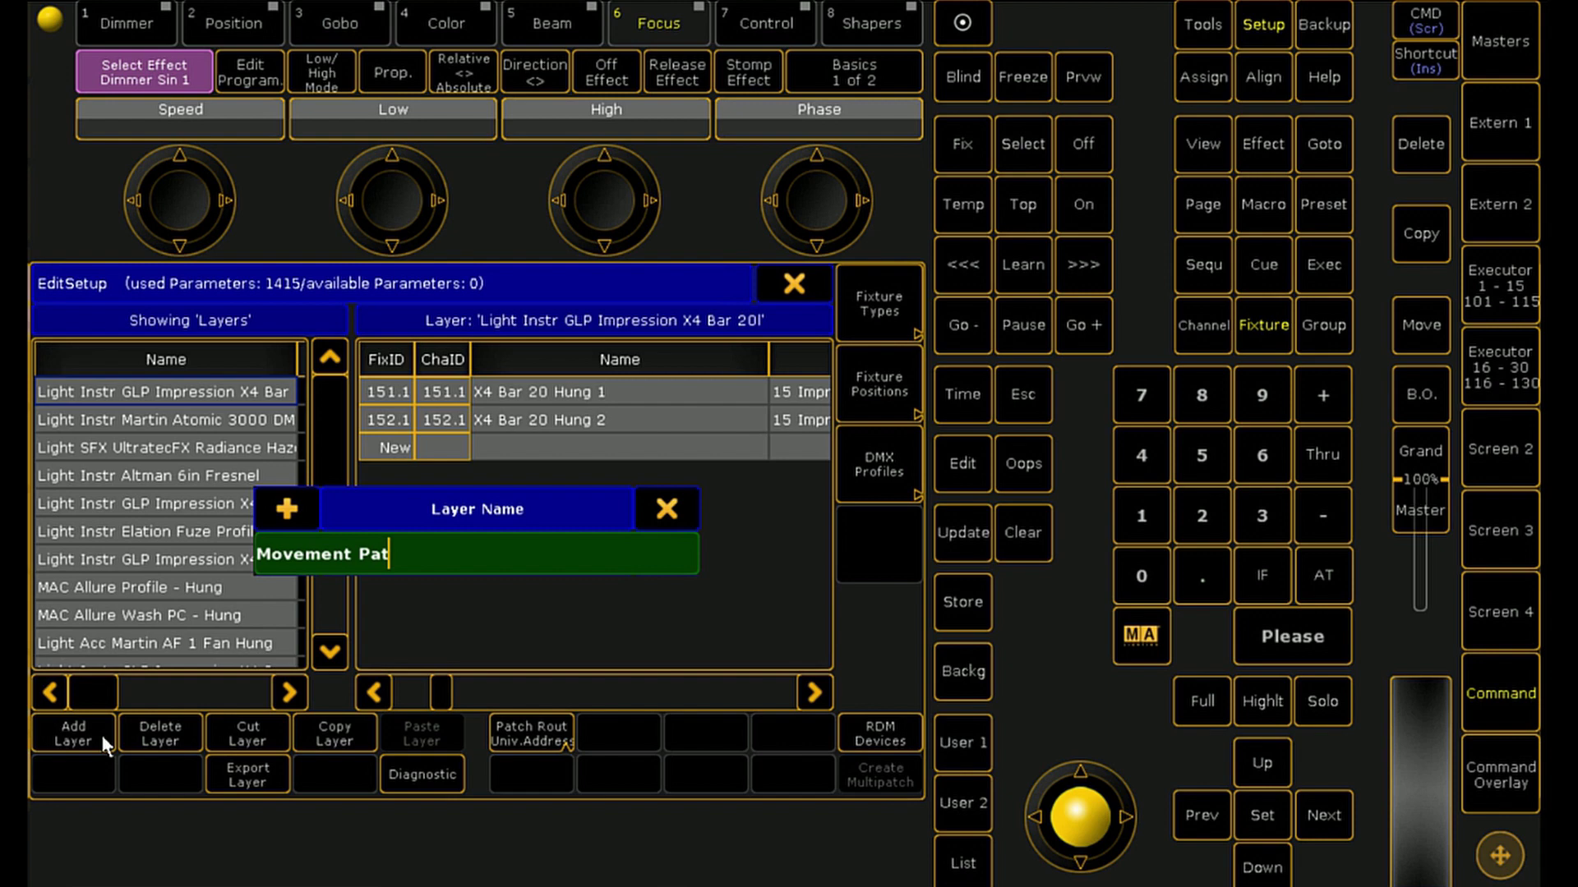
key(Return)
Open the fixture type library and filter the manufacturer by 'ma lighting'
click(616, 410)
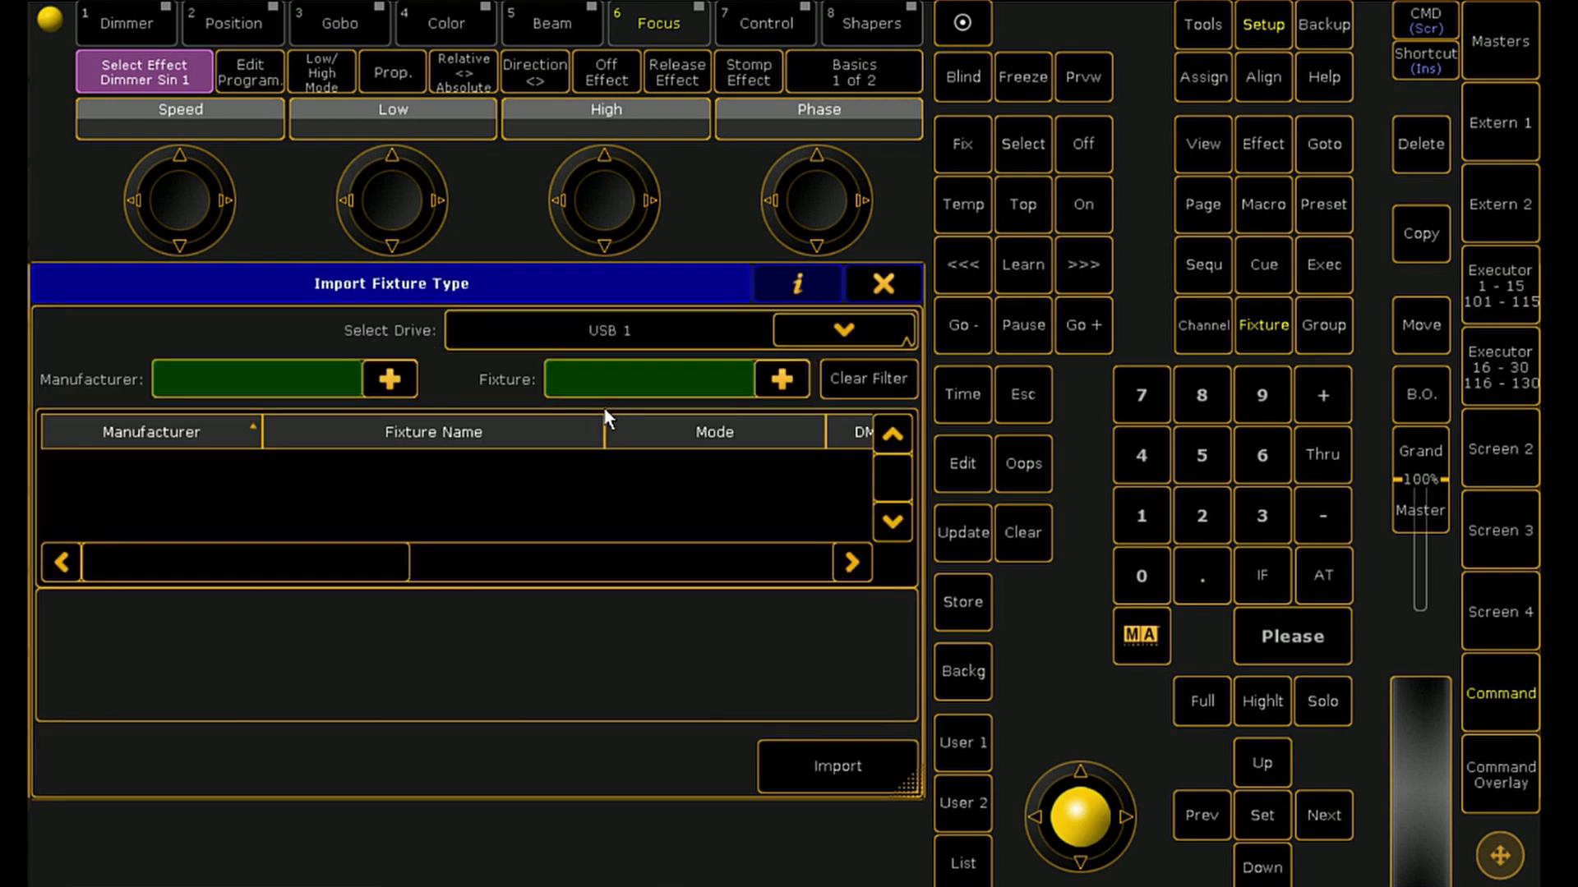
click(274, 392)
text(ma ll)
text(ghting)
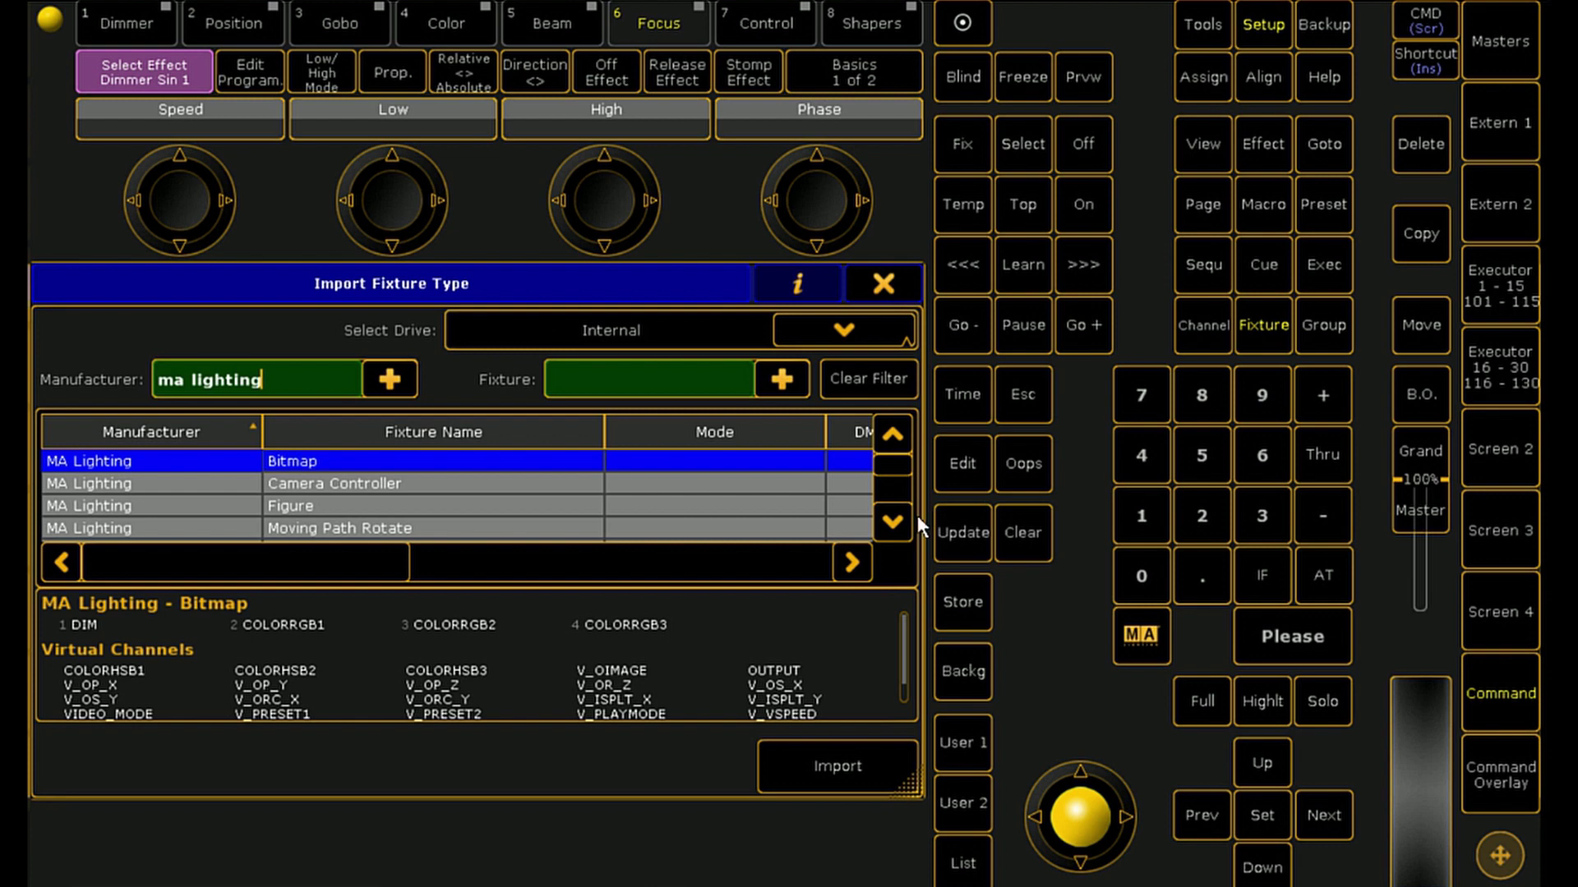
Scroll the MA Lighting list and select Moving Path Translate-Rotate-Scale
click(898, 526)
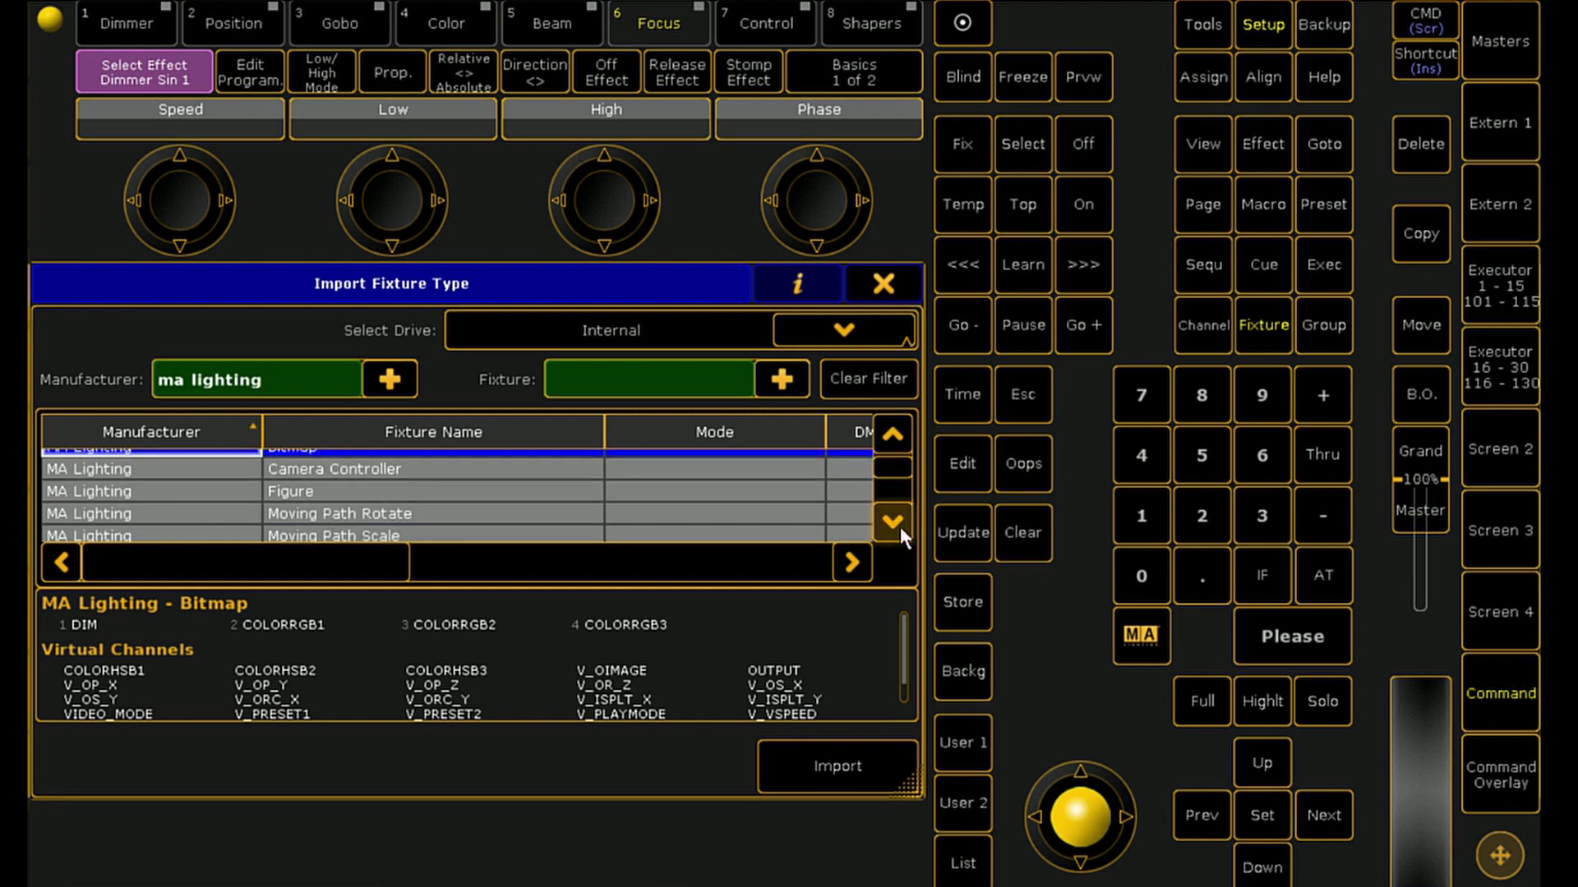
click(898, 526)
click(898, 523)
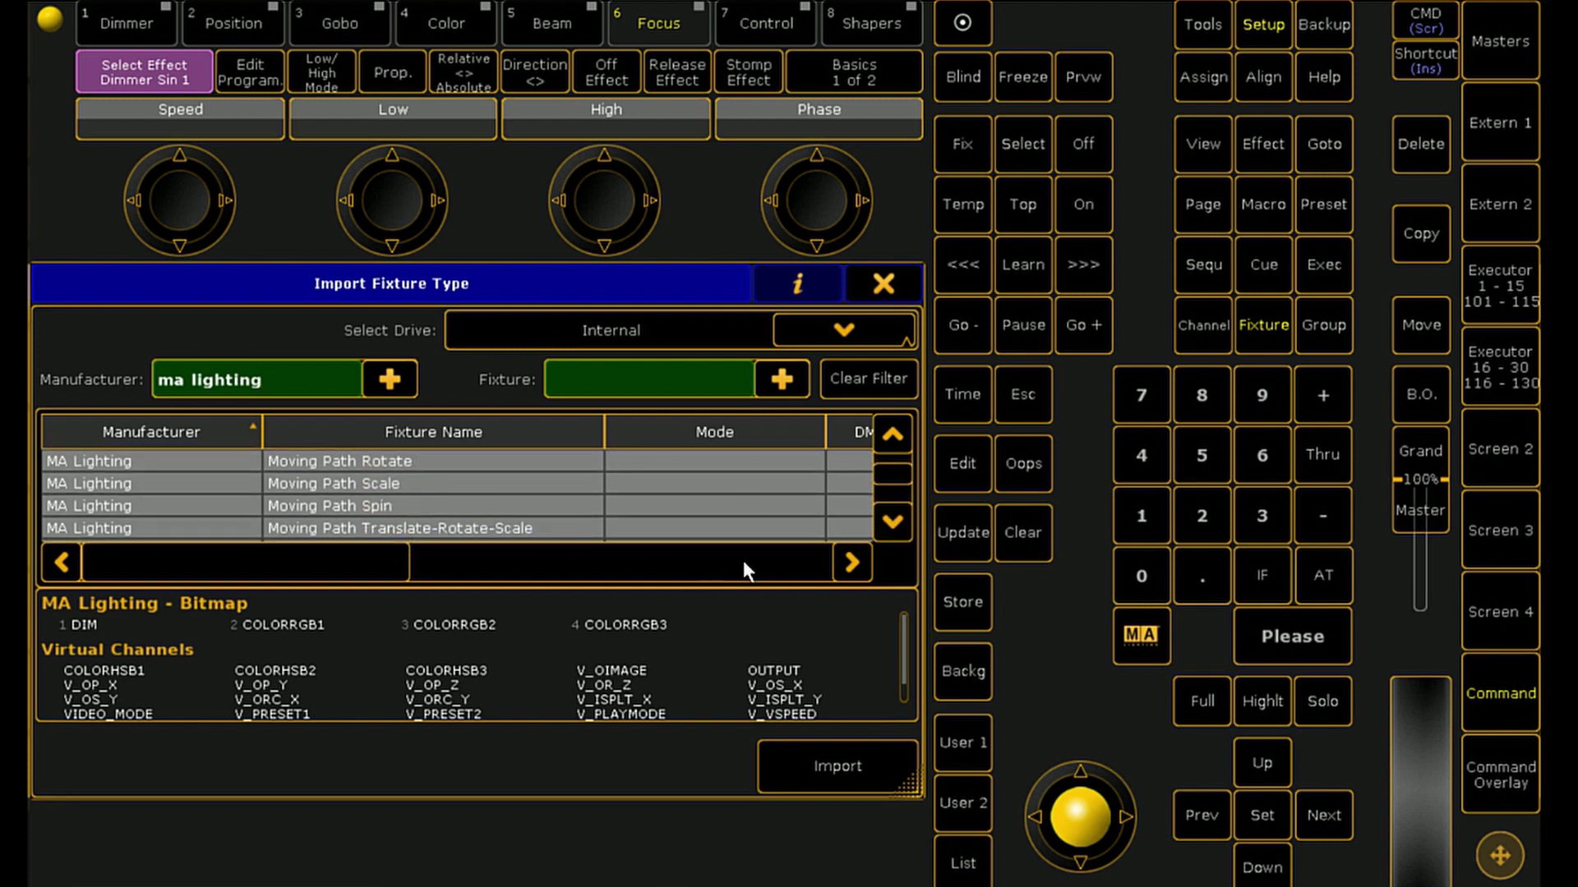
click(894, 531)
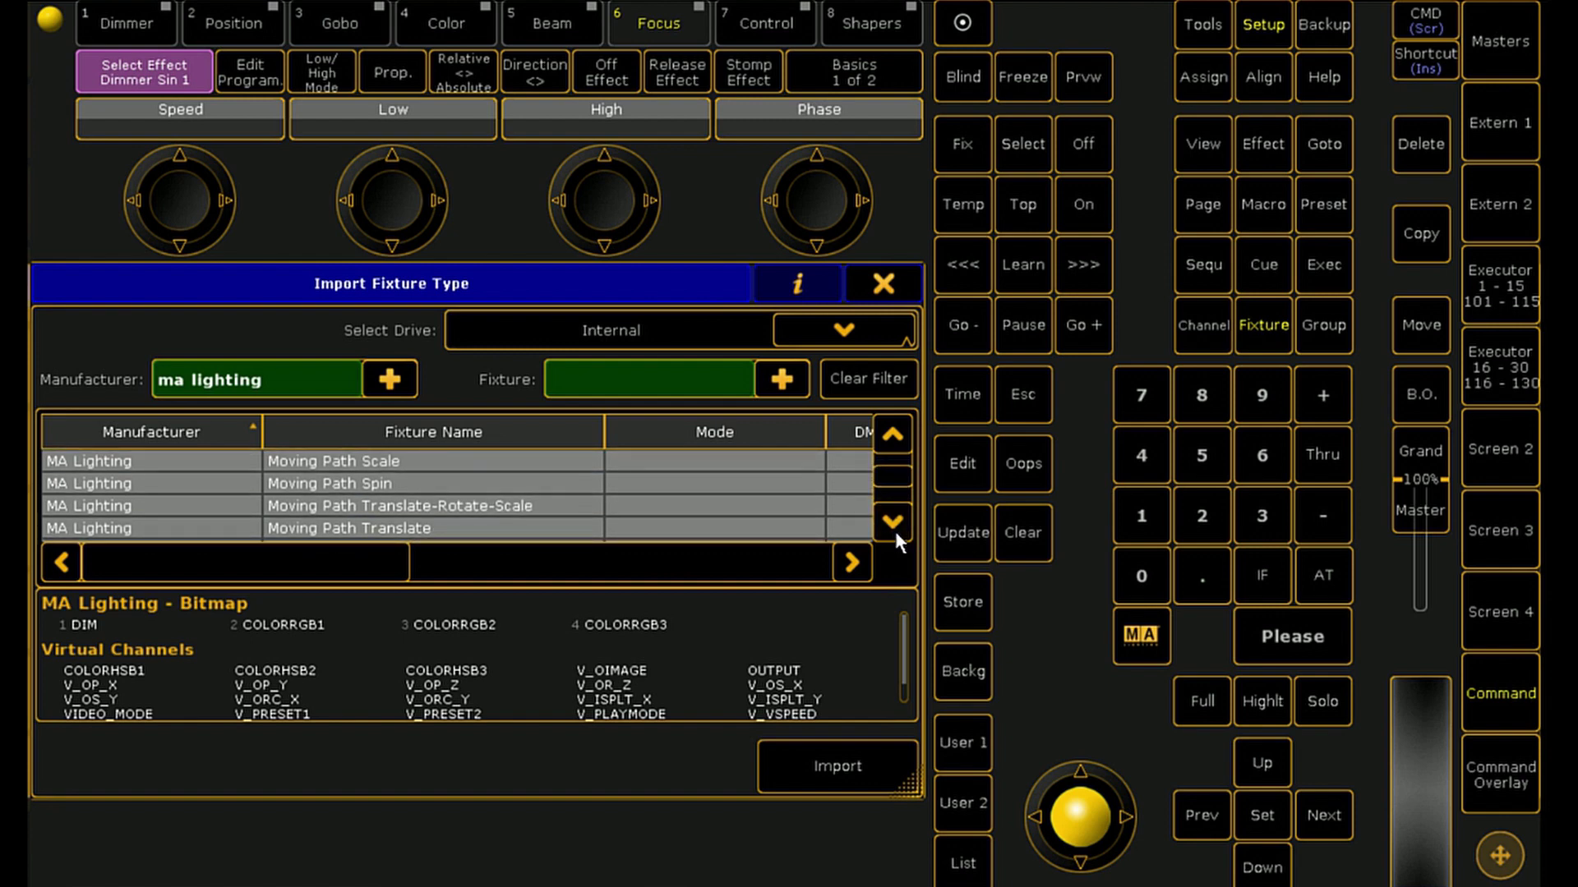
click(544, 507)
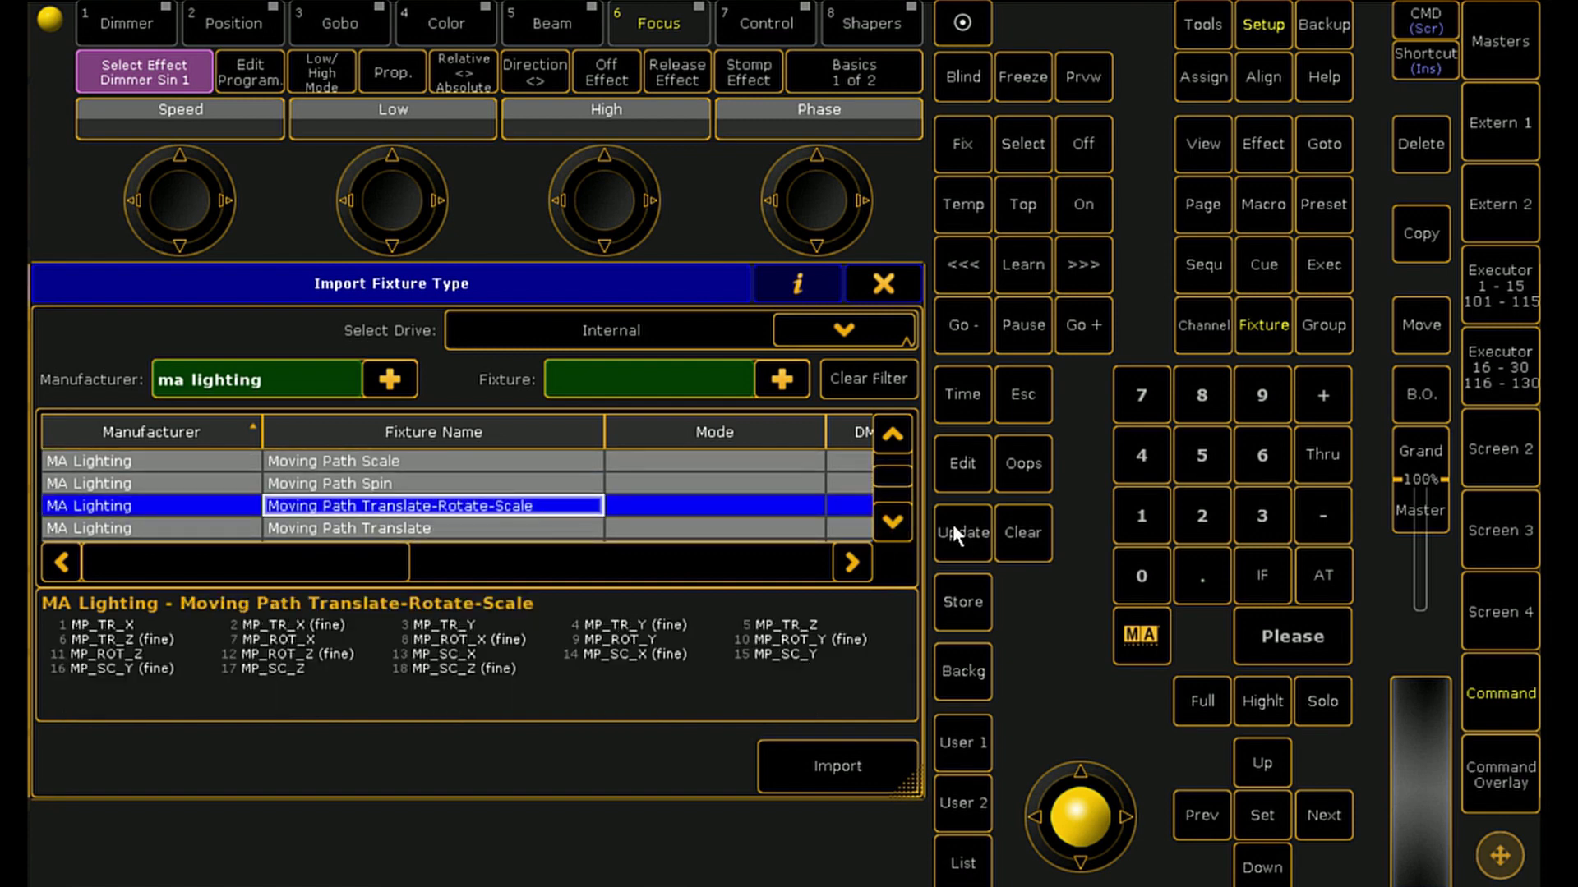
click(894, 524)
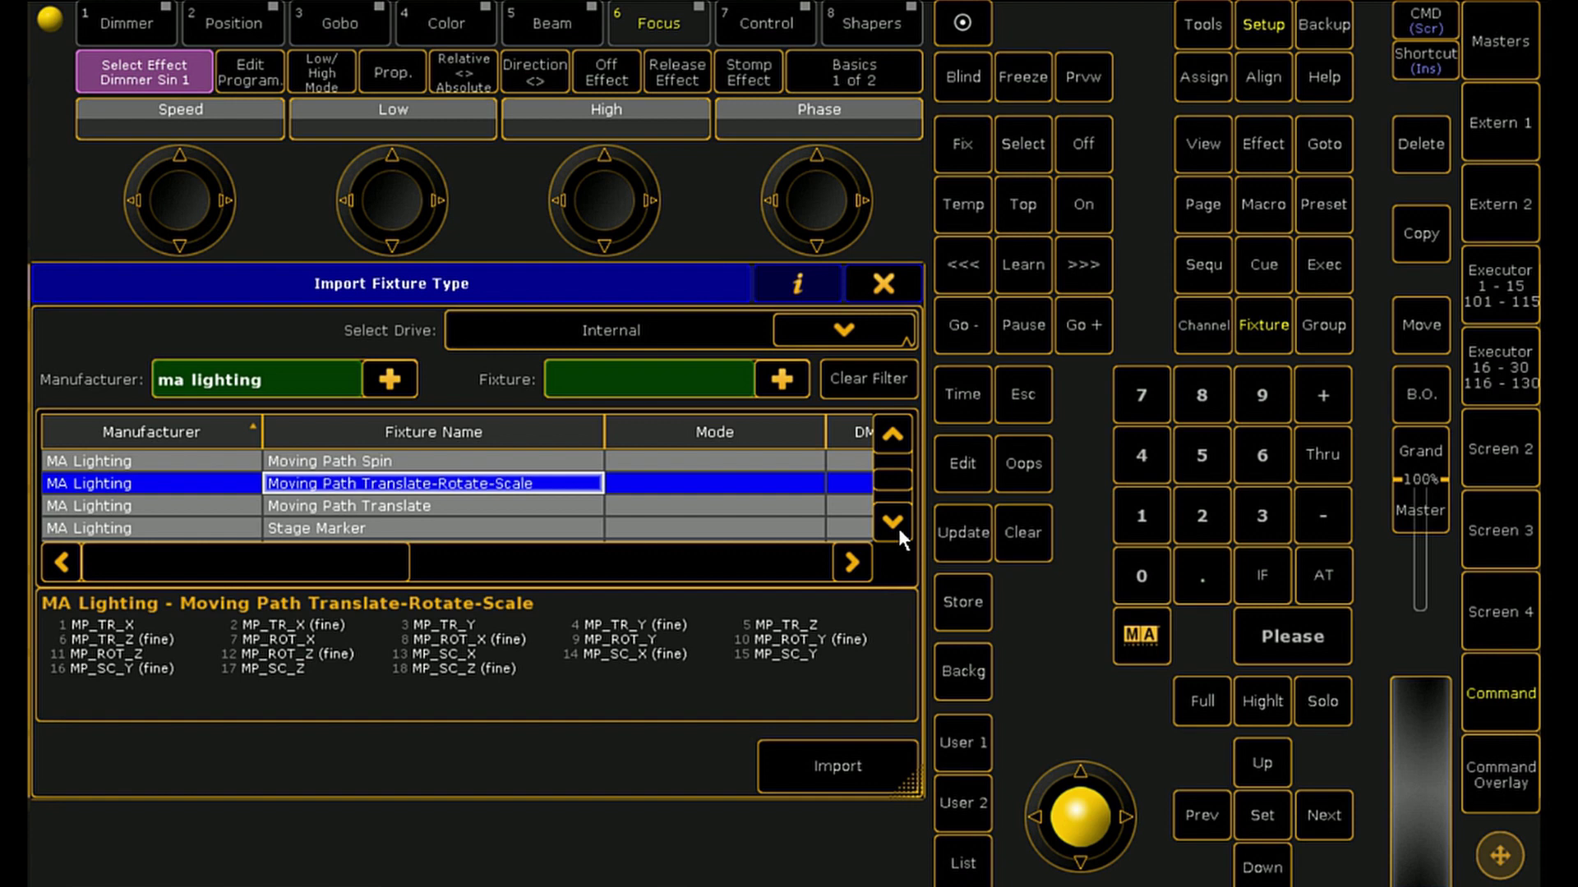
Import the Moving Path type, patch it as fixture 5001 at 42.1, and name it DS Truss
click(837, 770)
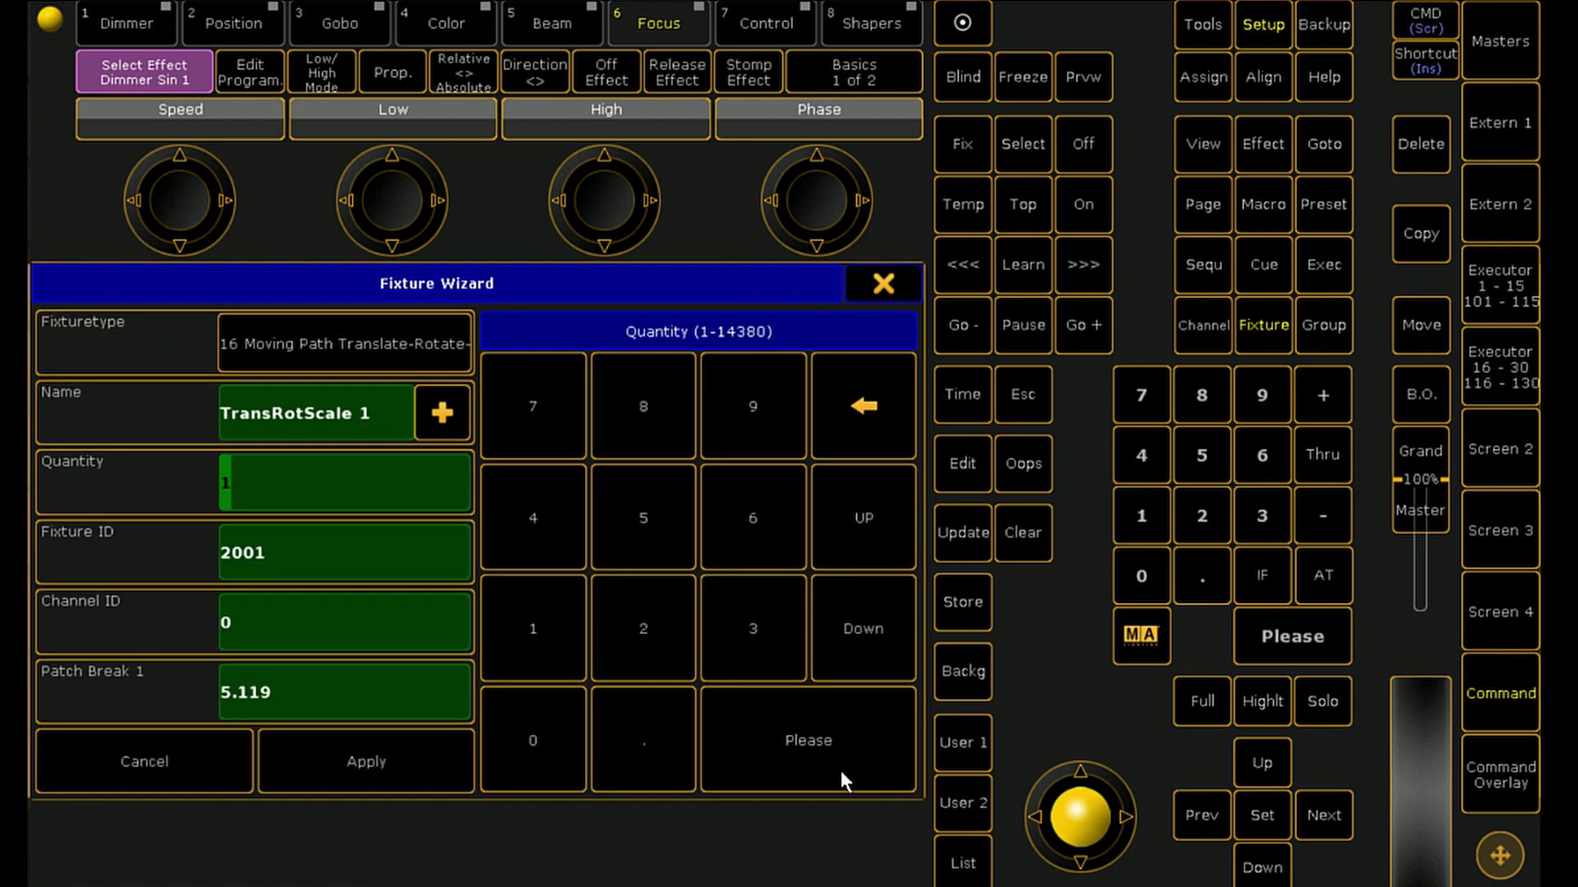
click(270, 553)
text(5001)
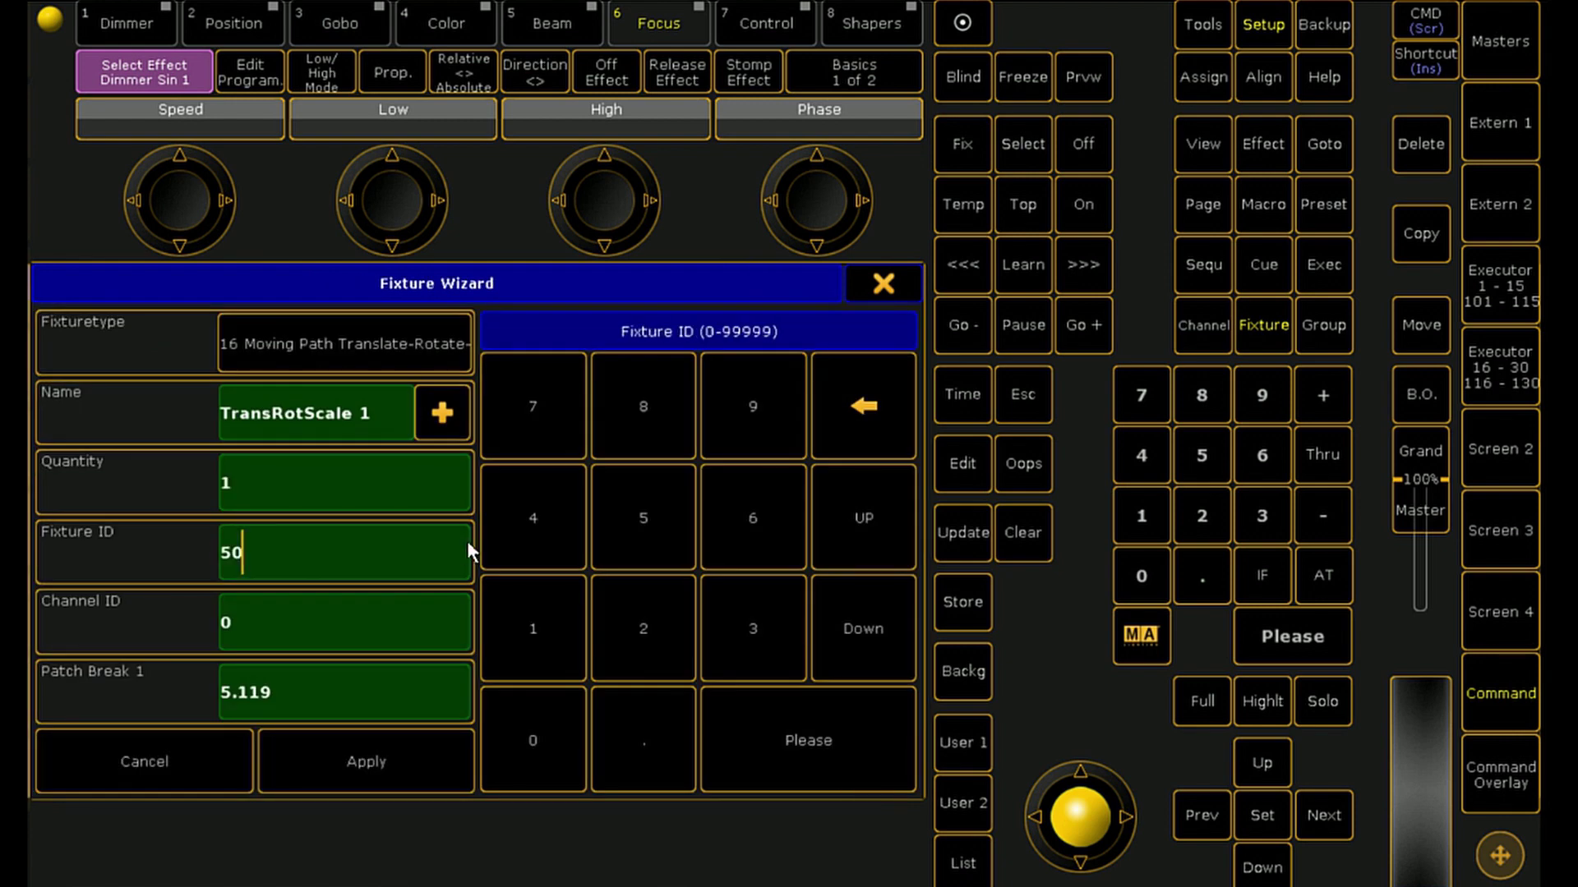
click(308, 707)
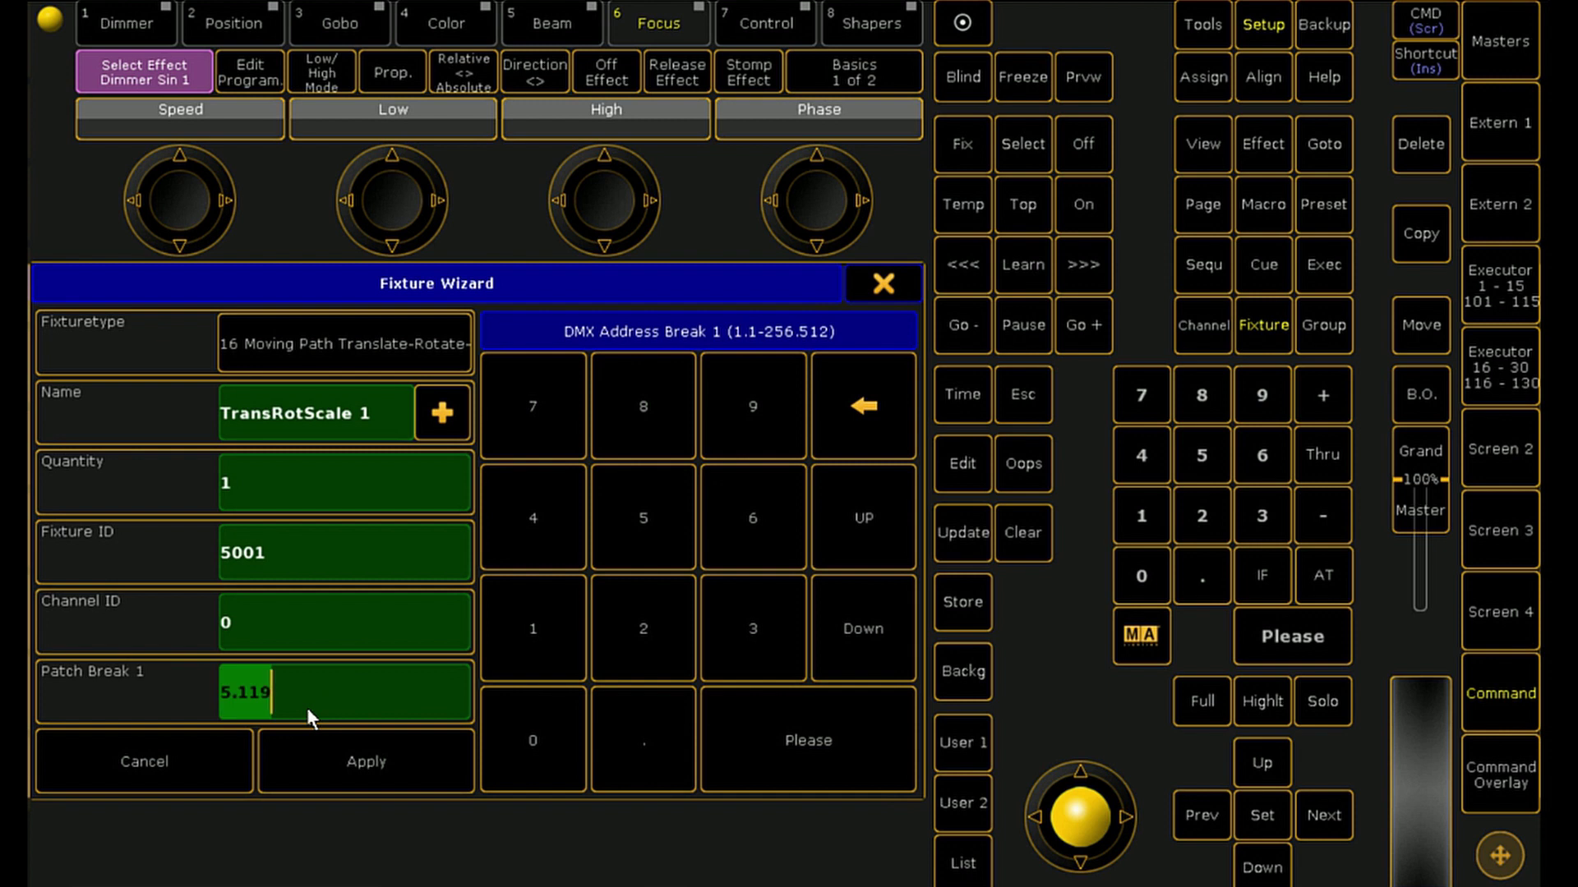
text(42.1)
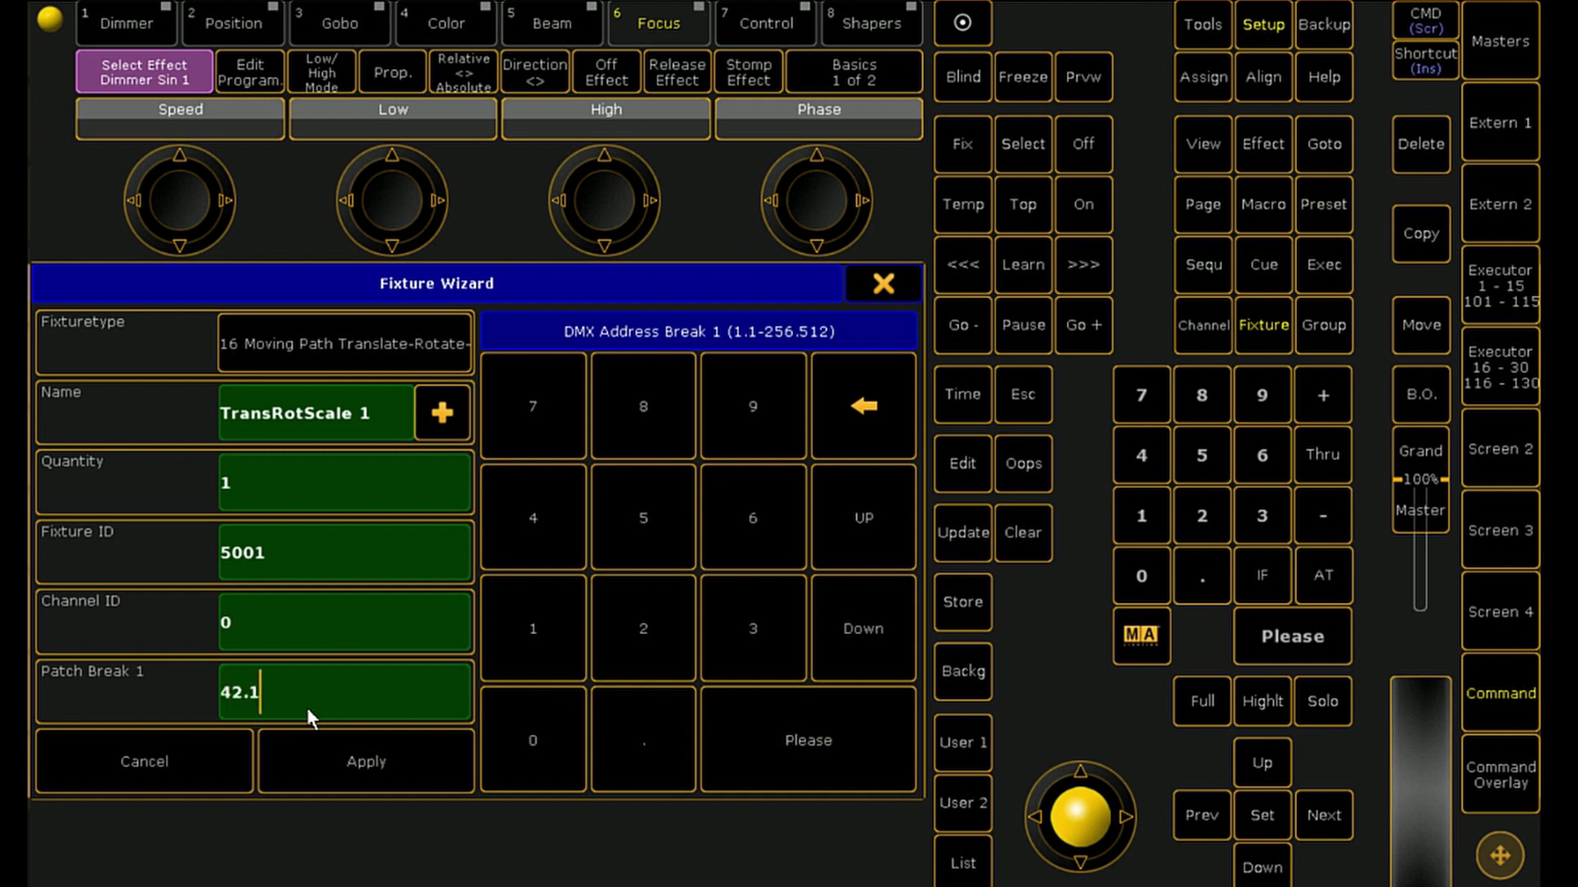
click(320, 760)
click(575, 393)
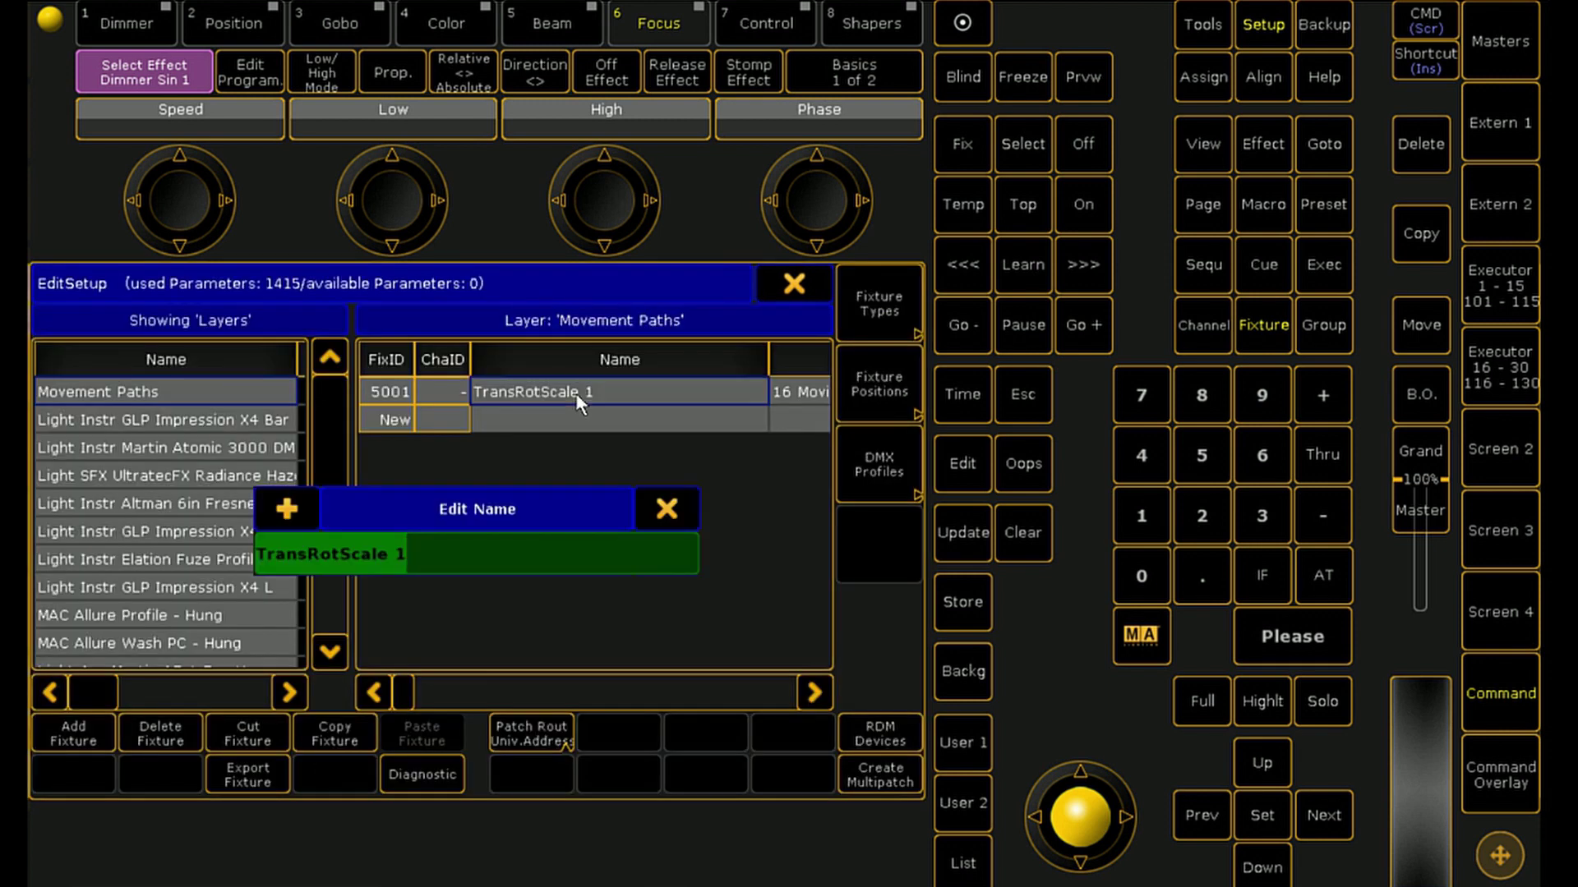
text(DS Trs)
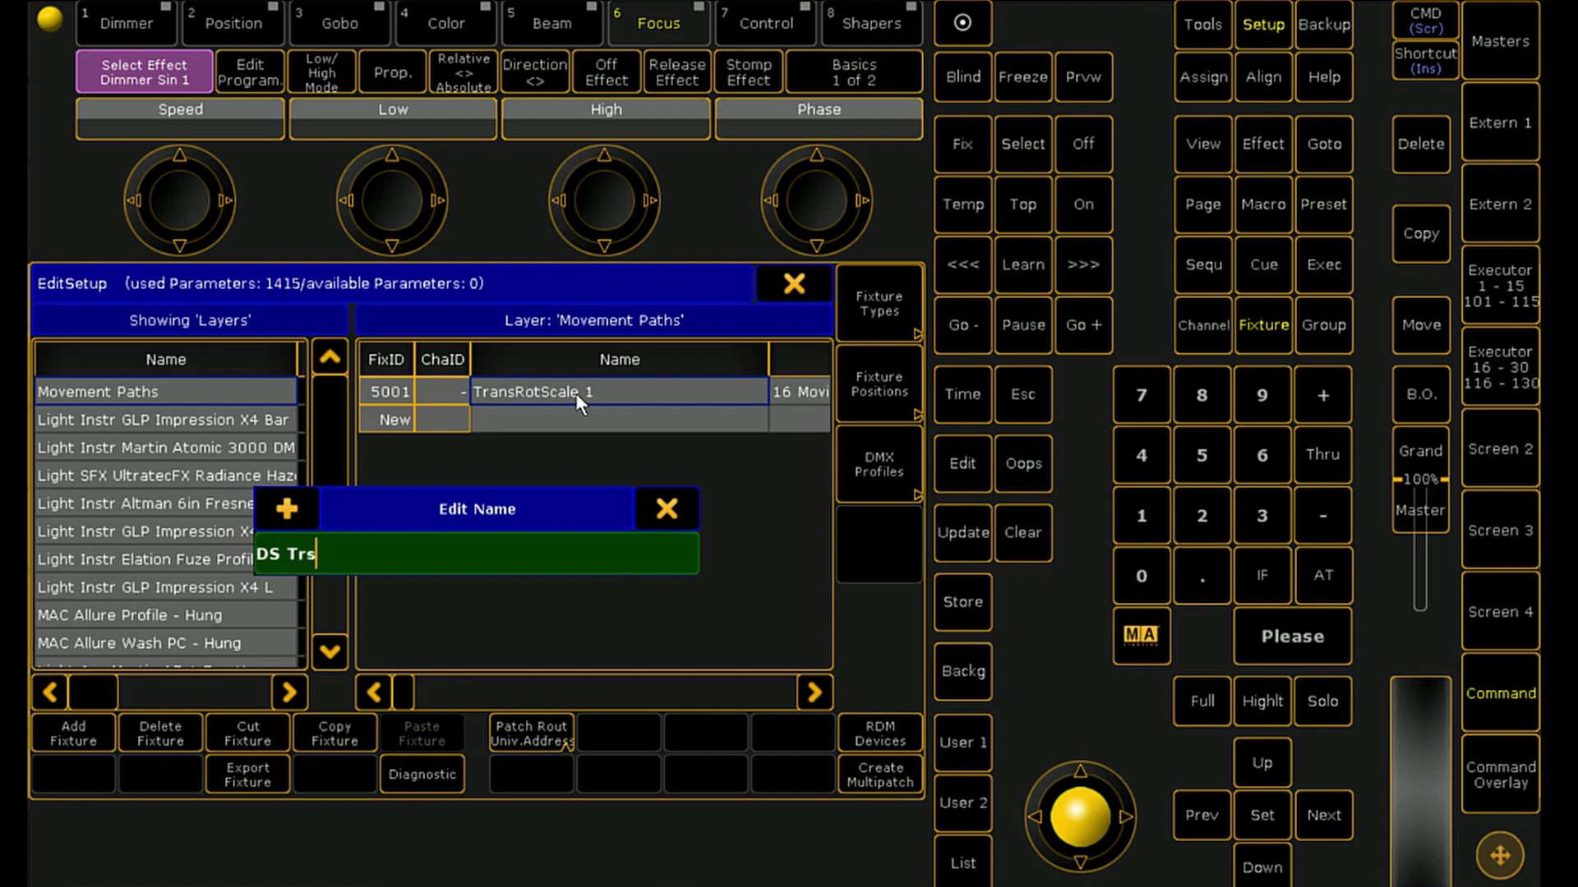
text(uss)
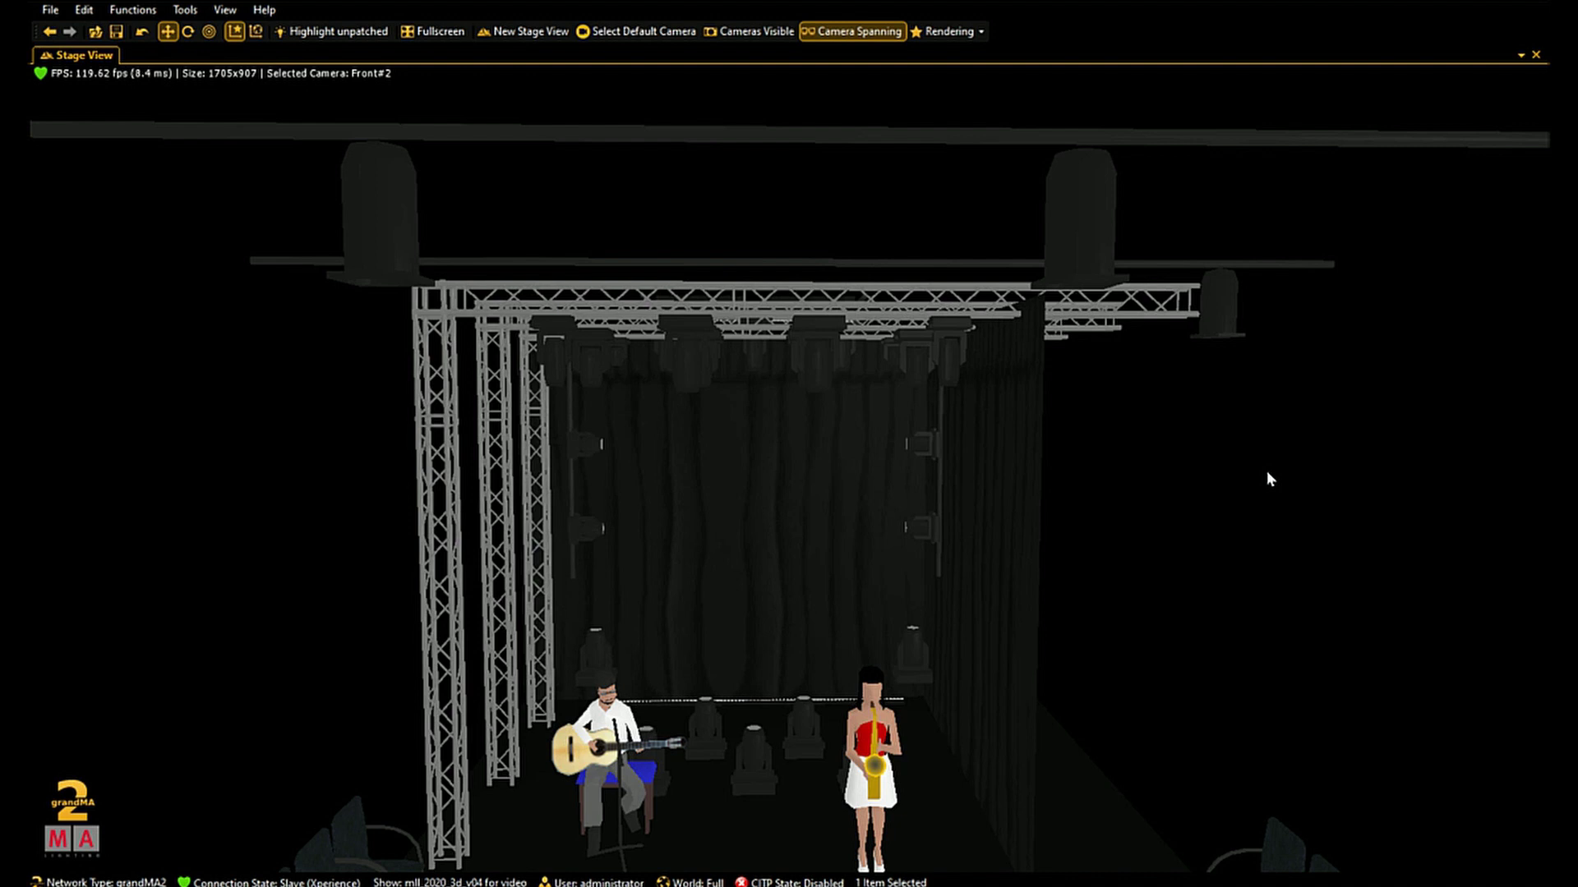
Show the Assets window from the View menu and expand the 3D Objects group
click(227, 10)
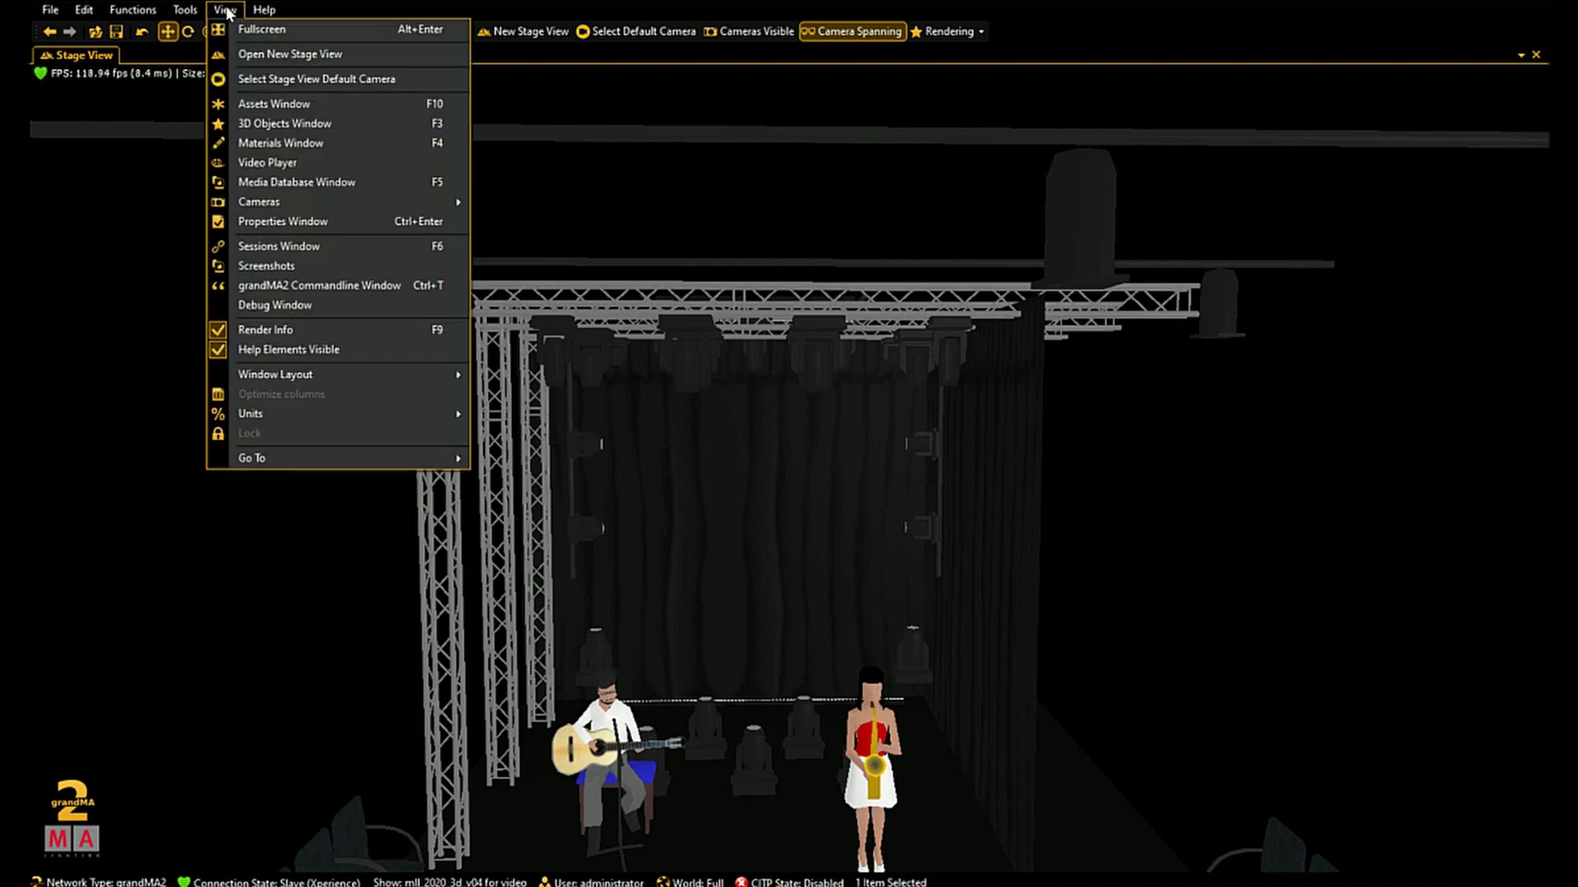
click(275, 103)
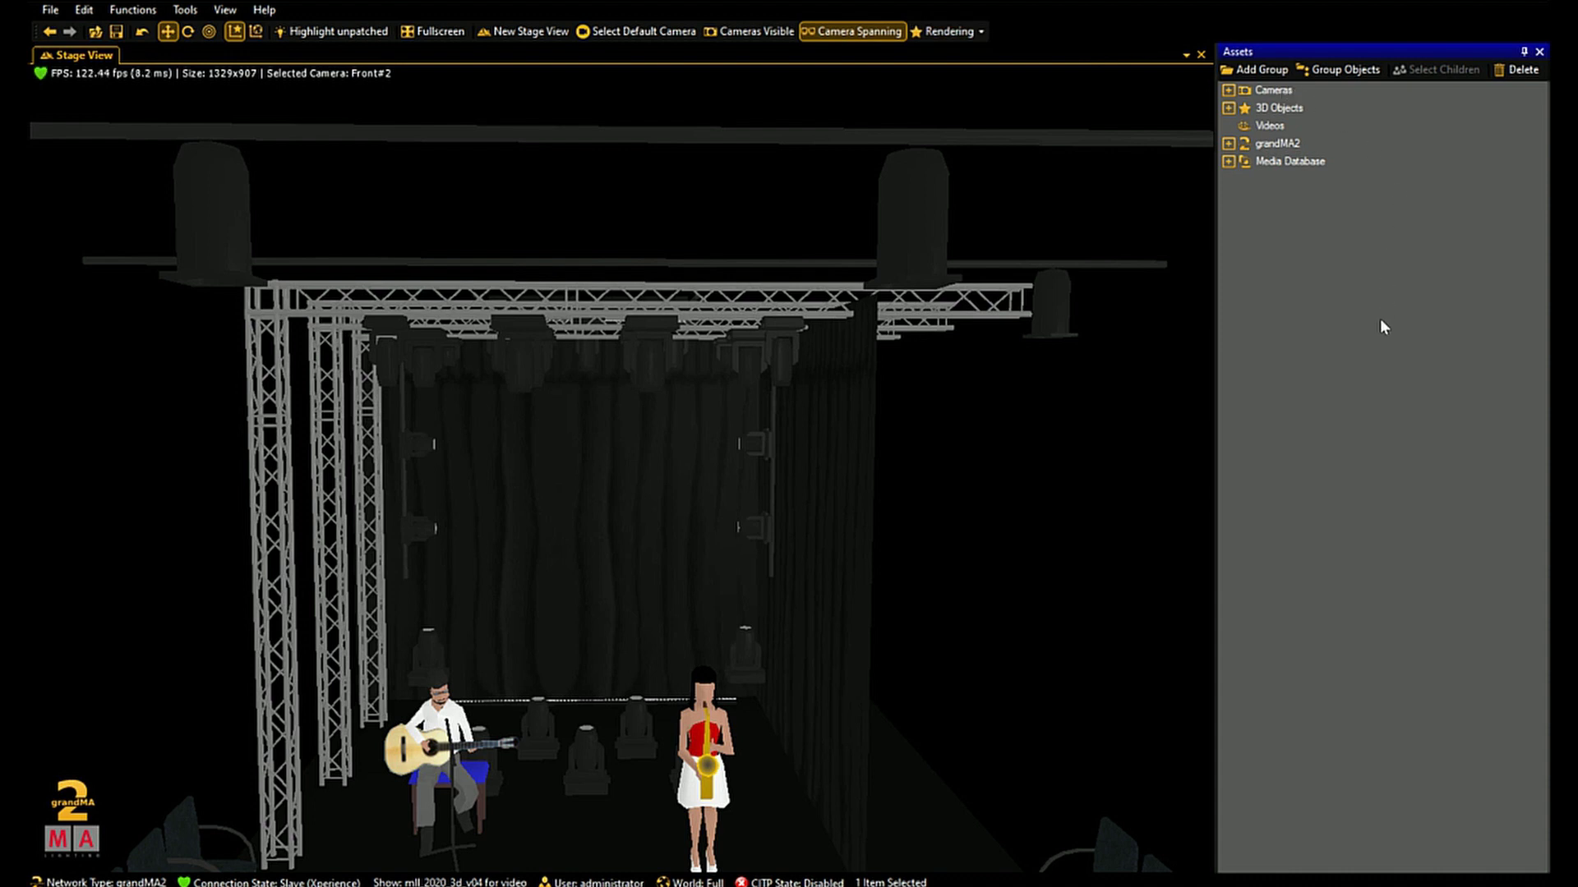
click(1228, 109)
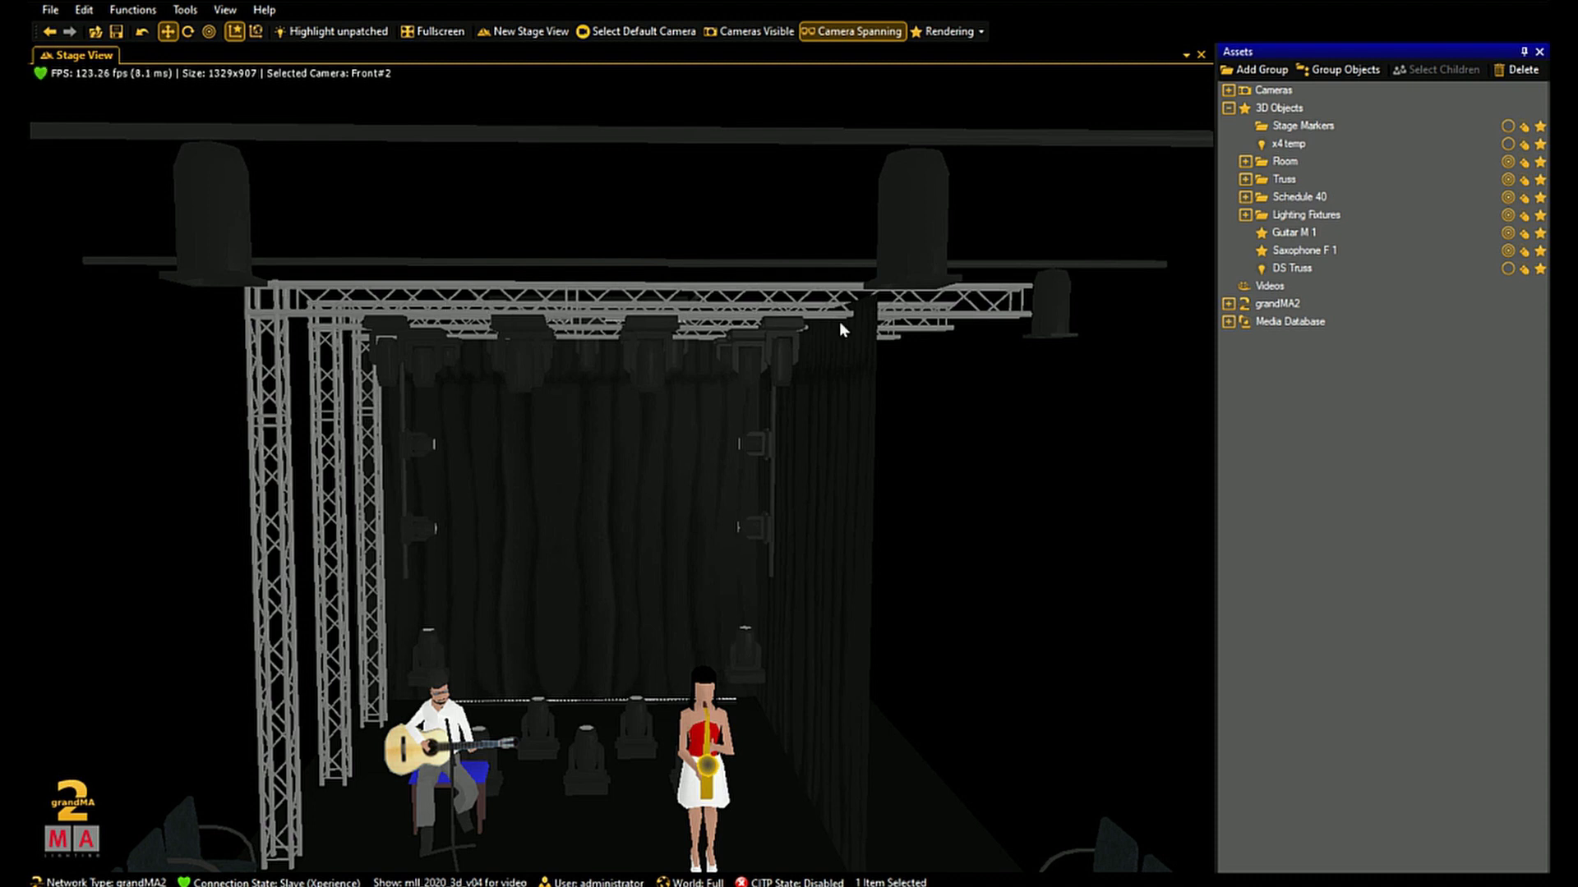
Expand Truss, select FD34-400 and FD34-250 1, and drag both onto DS Truss
click(1245, 179)
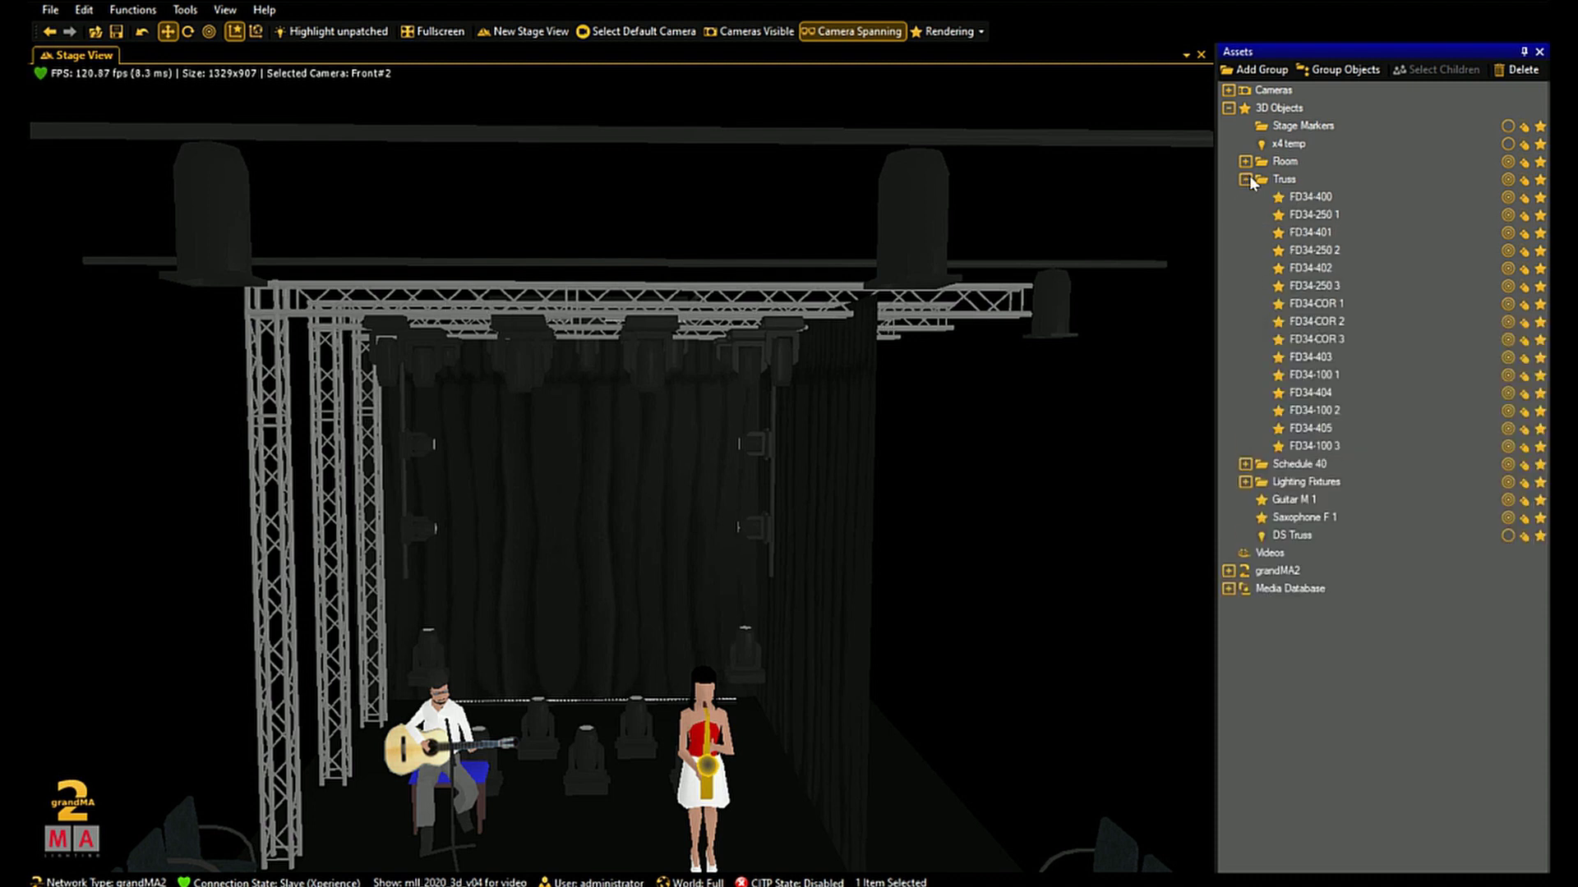
click(420, 294)
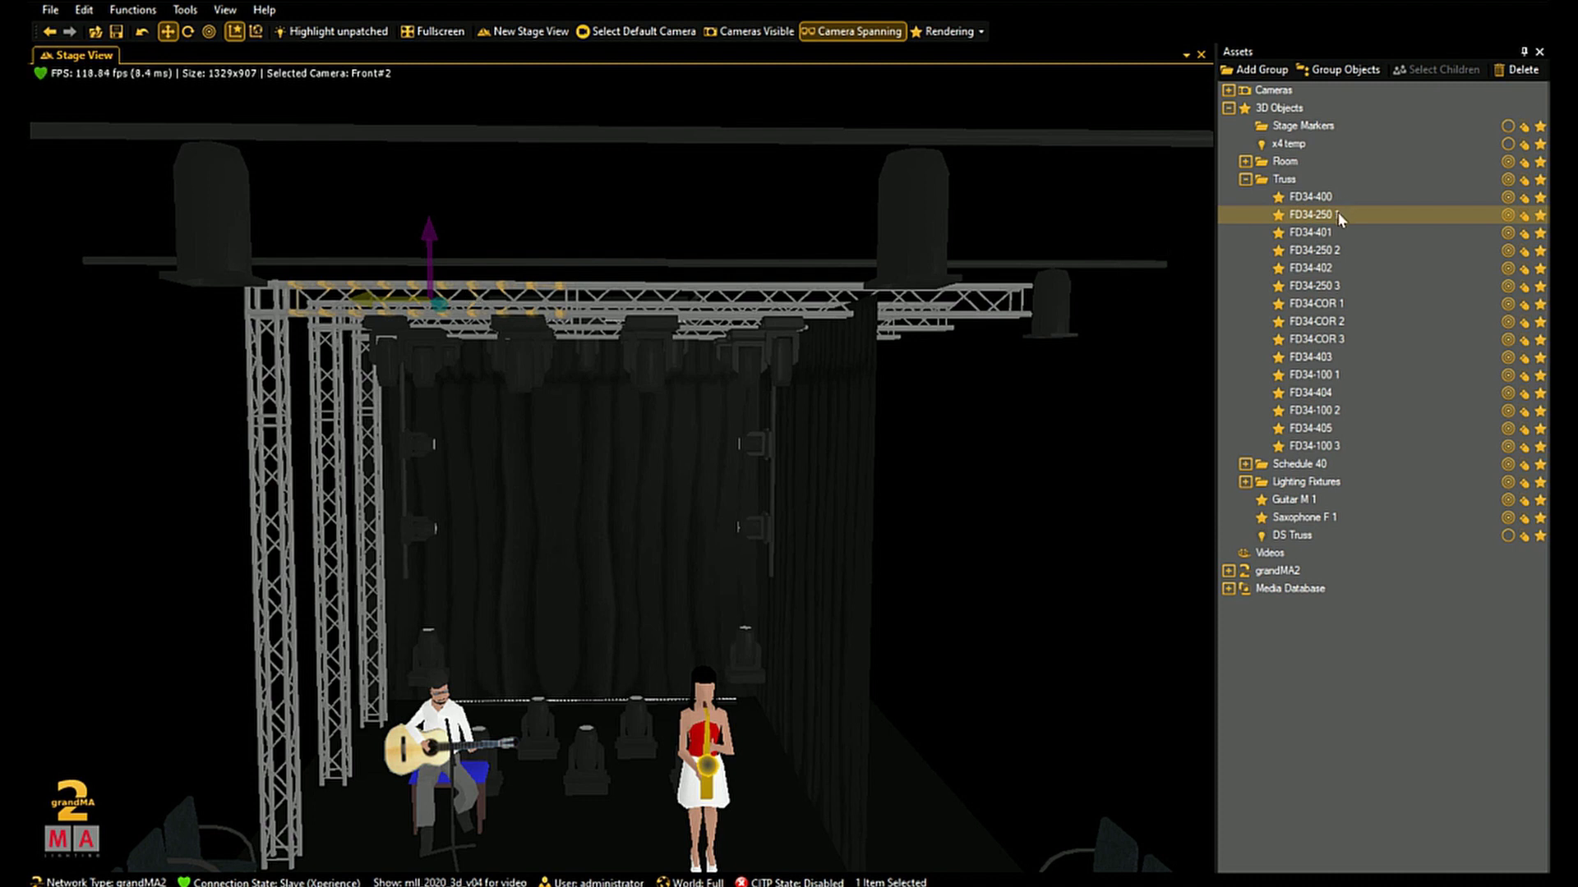
click(716, 287)
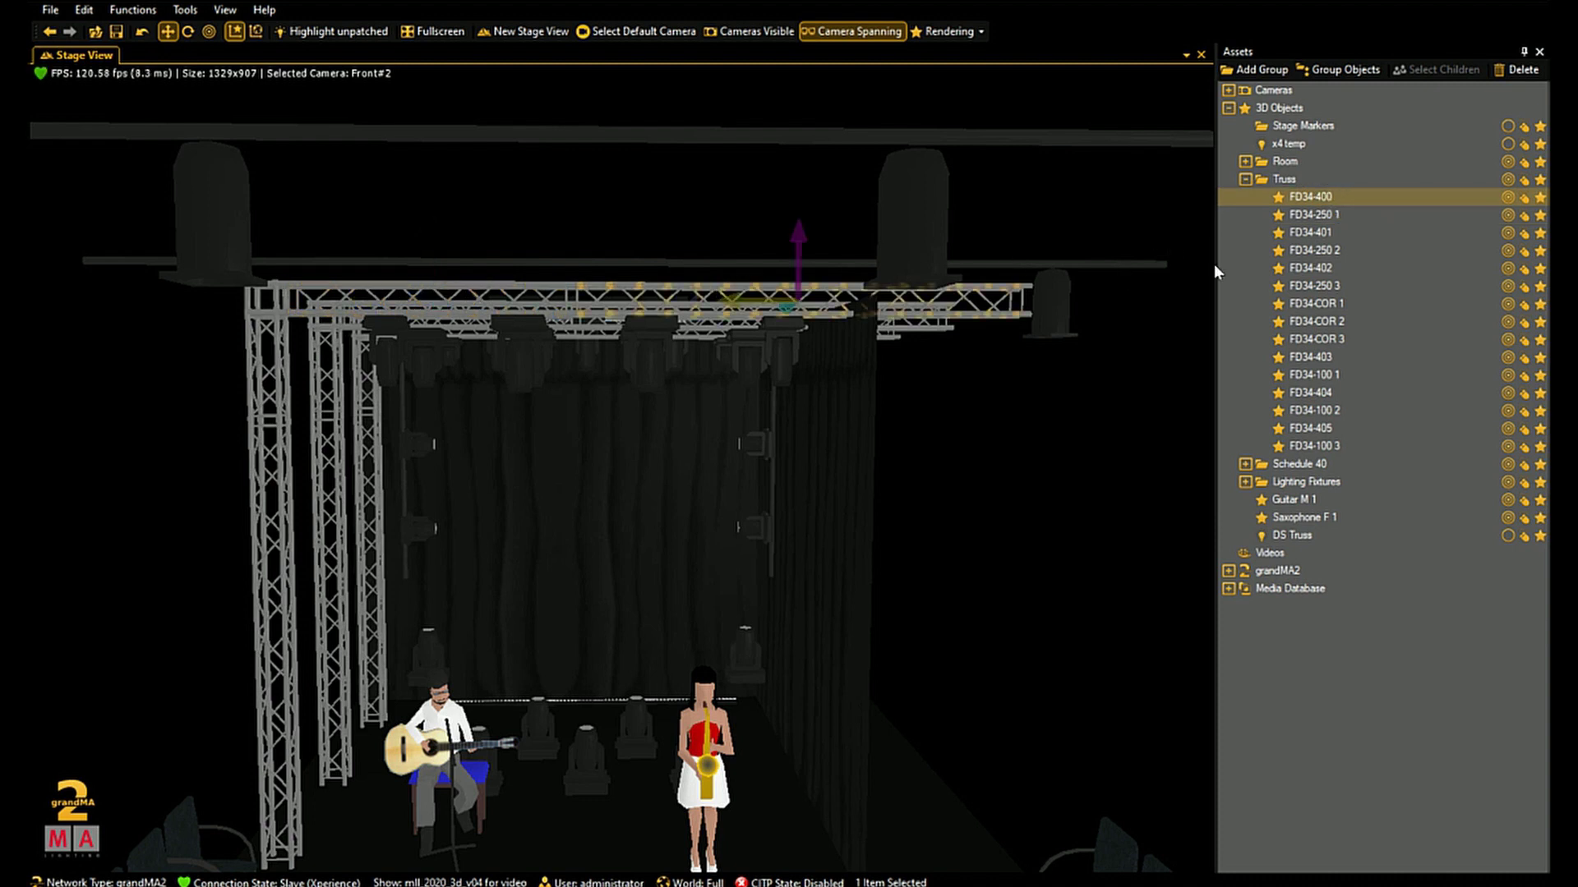
ctrl+click(1328, 216)
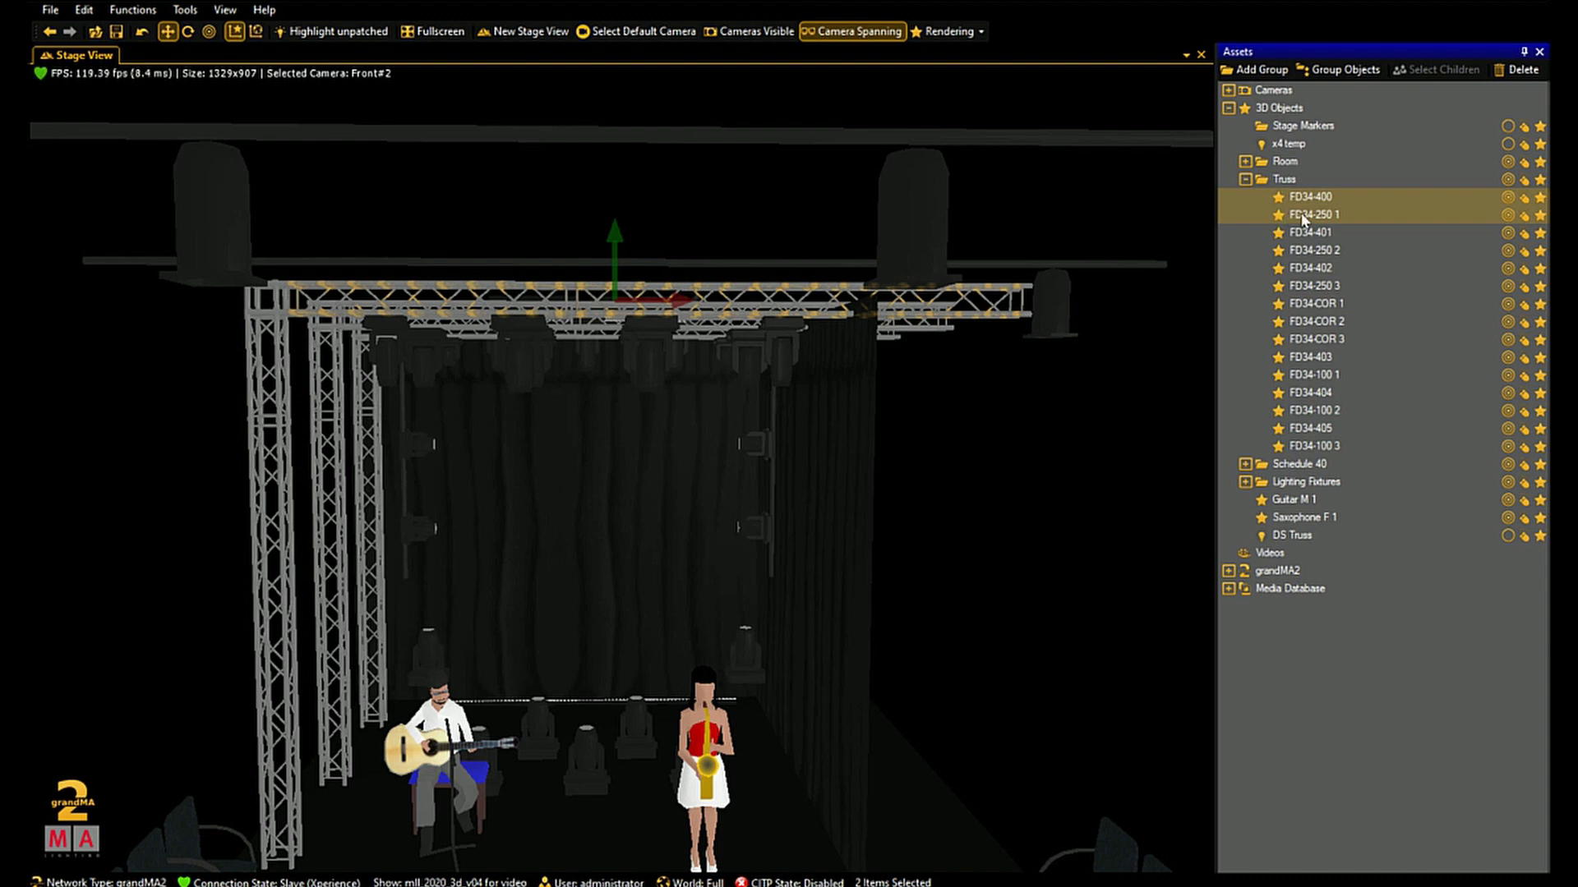
drag(1303, 216, 1306, 540)
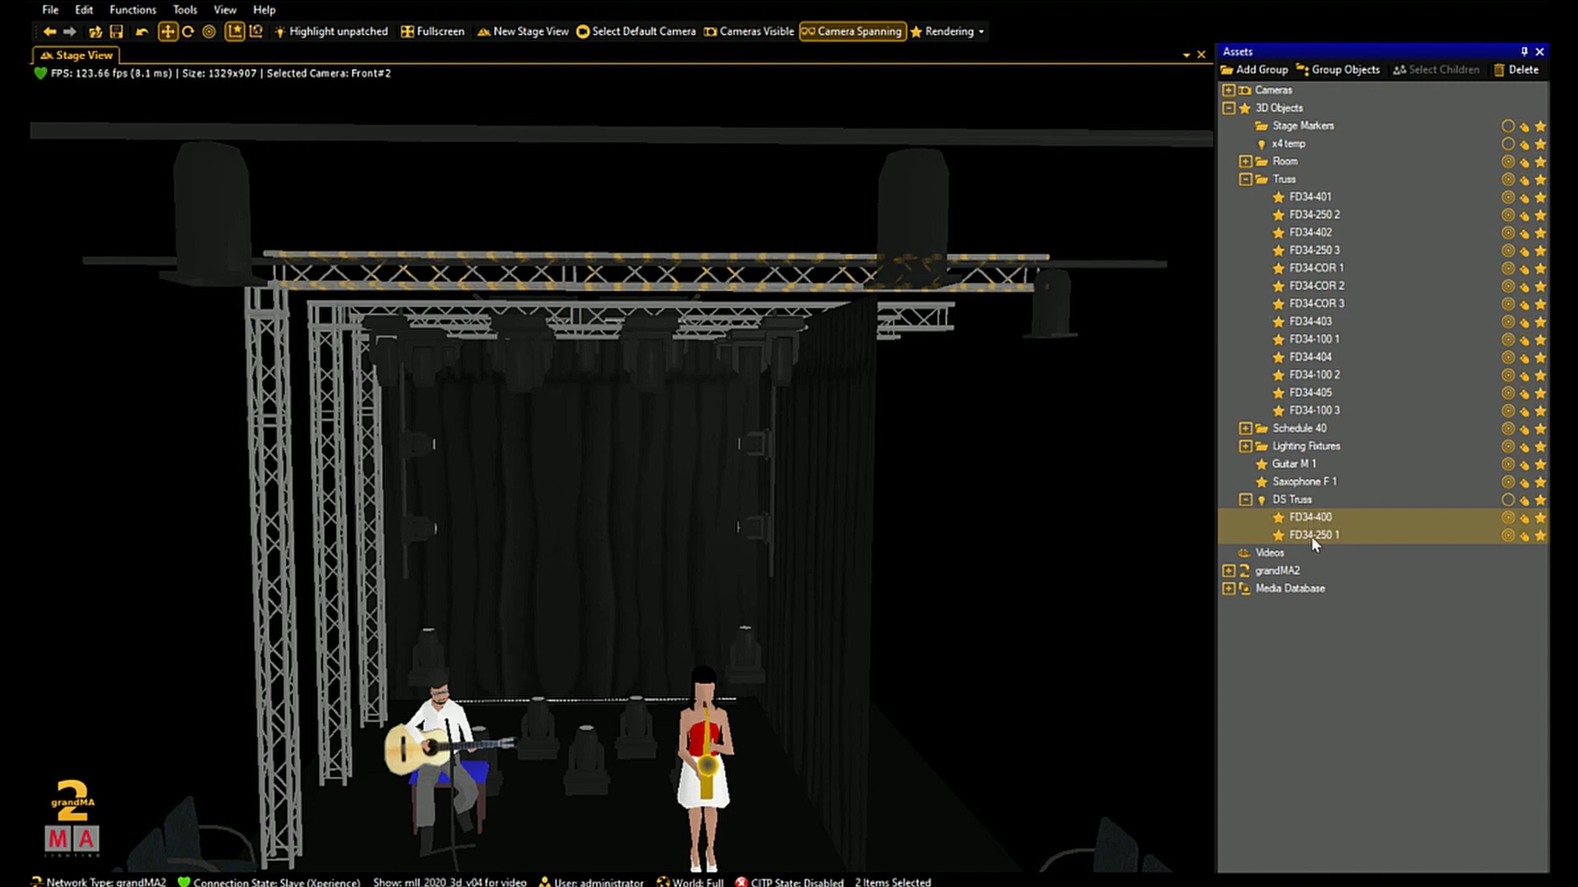
Drag GLP Impression X4 L 1/2 and MAC Allure Wash PC 1/2 under DS Truss, then select the truss group
click(386, 360)
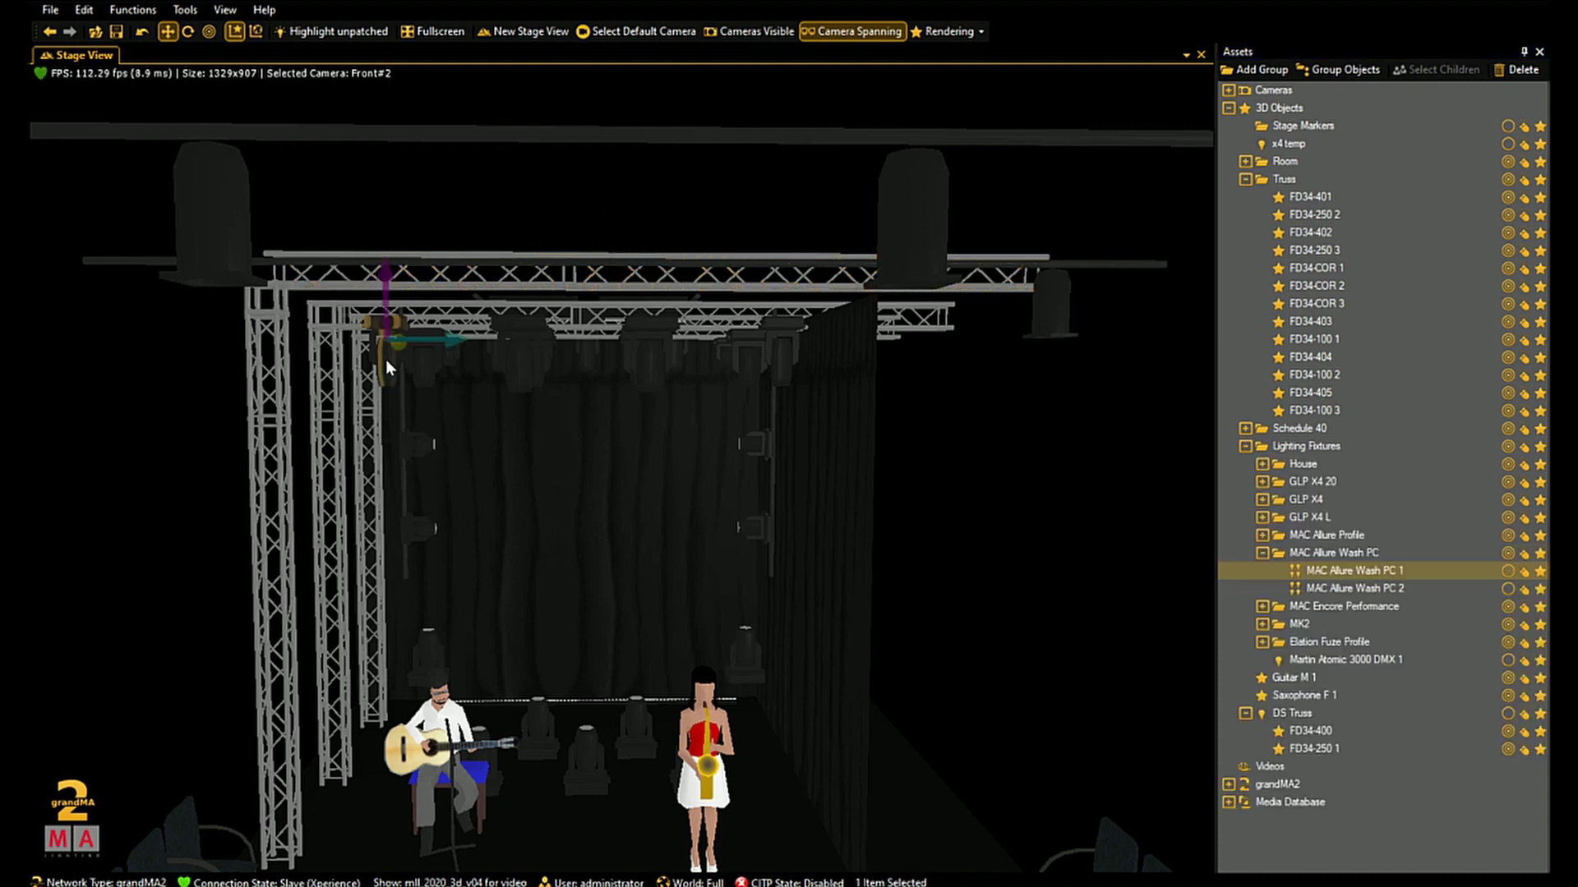
ctrl+click(519, 362)
ctrl+click(654, 360)
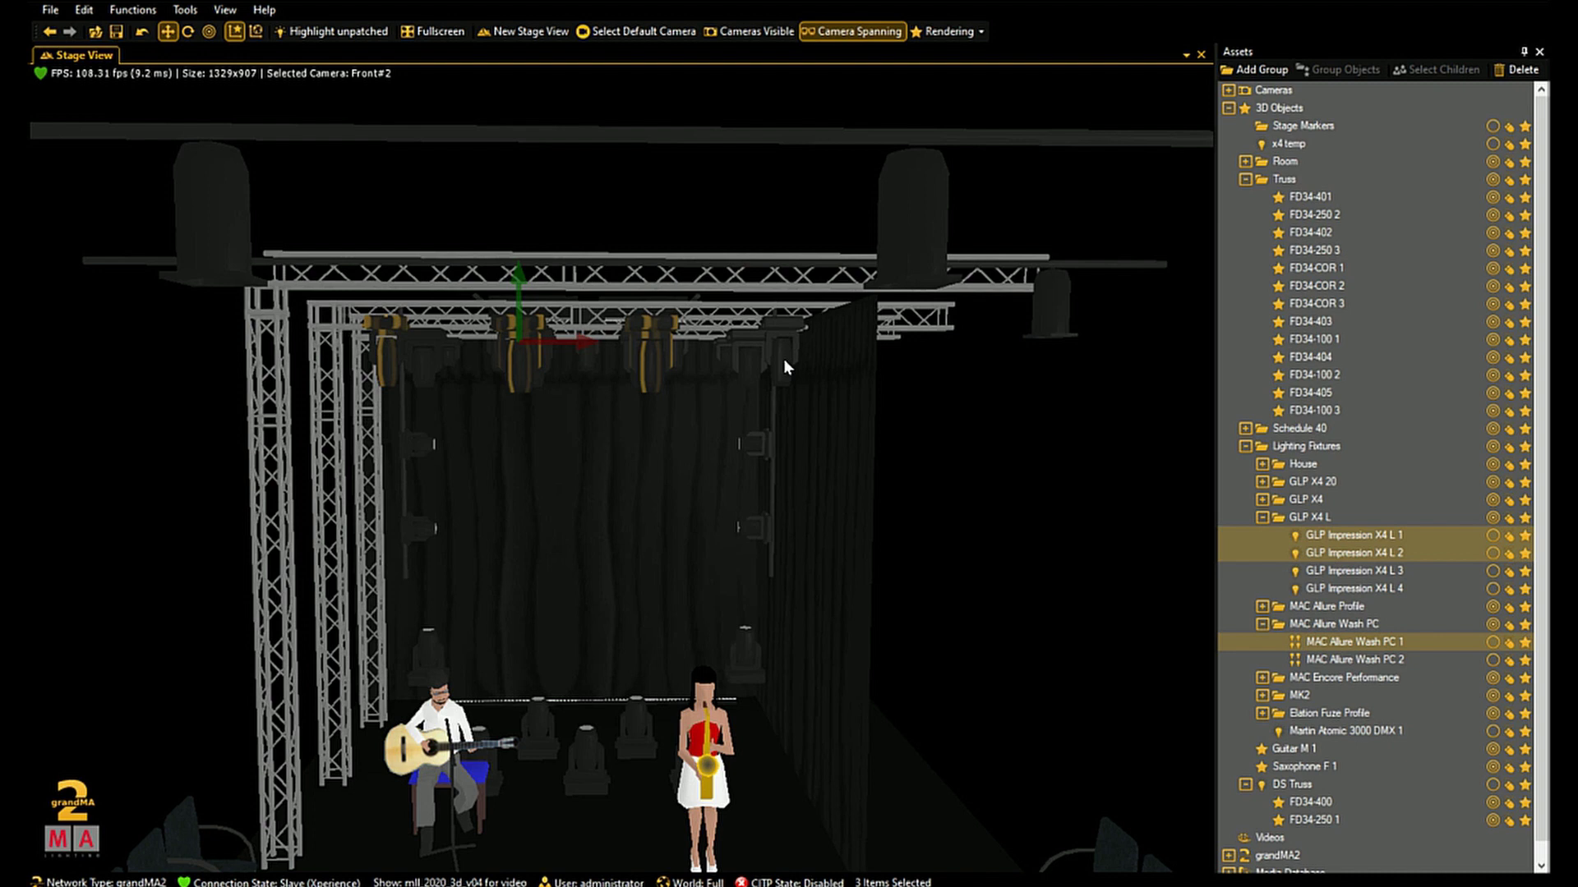
ctrl+click(782, 358)
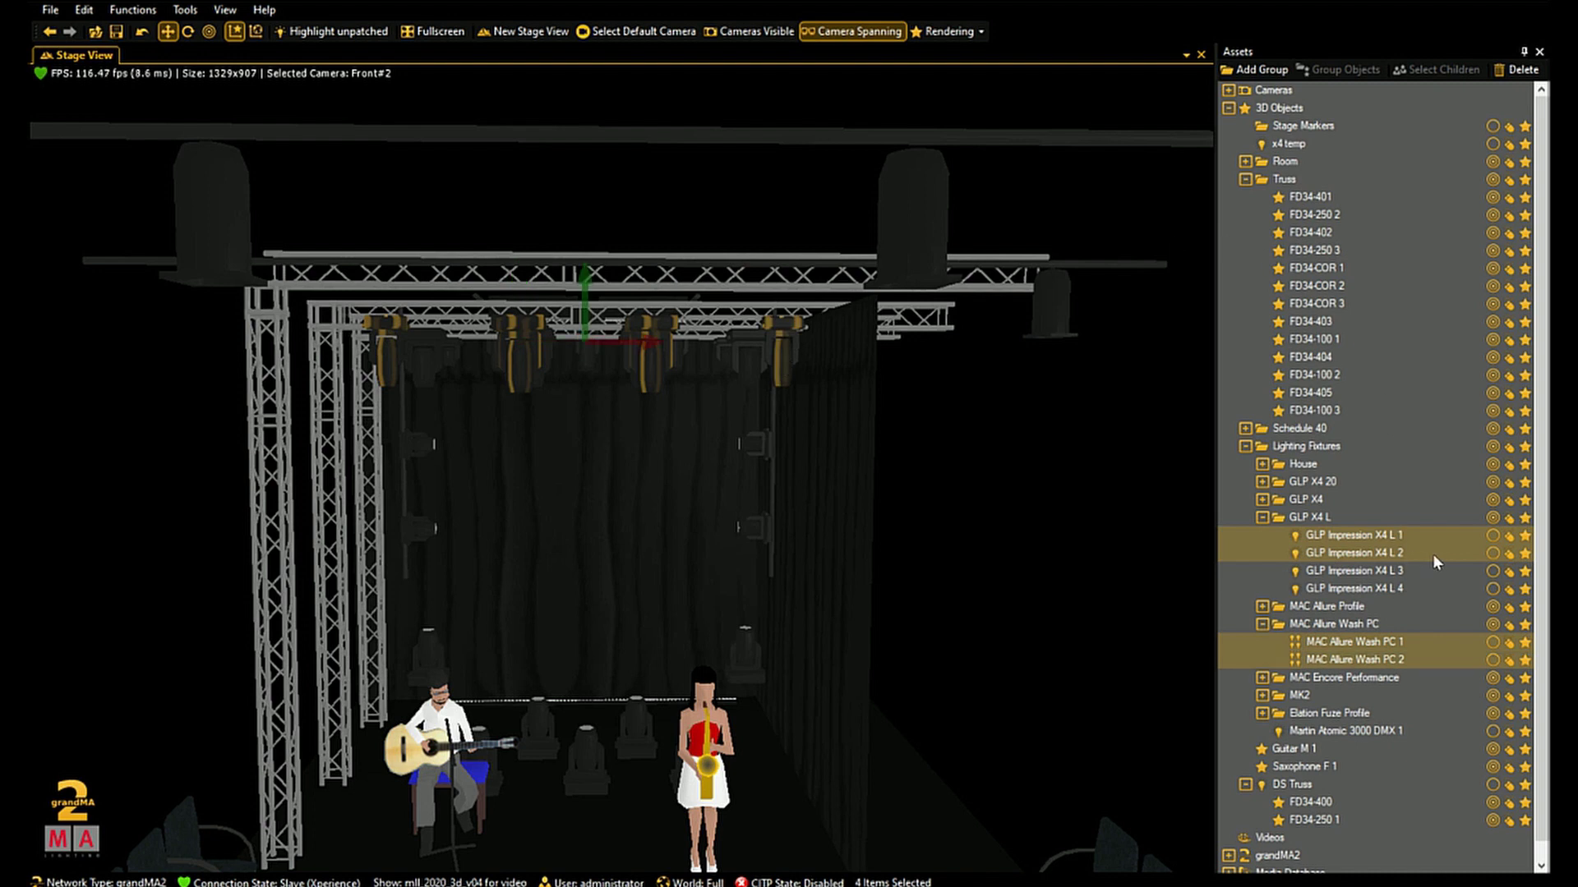
drag(1538, 483, 1539, 500)
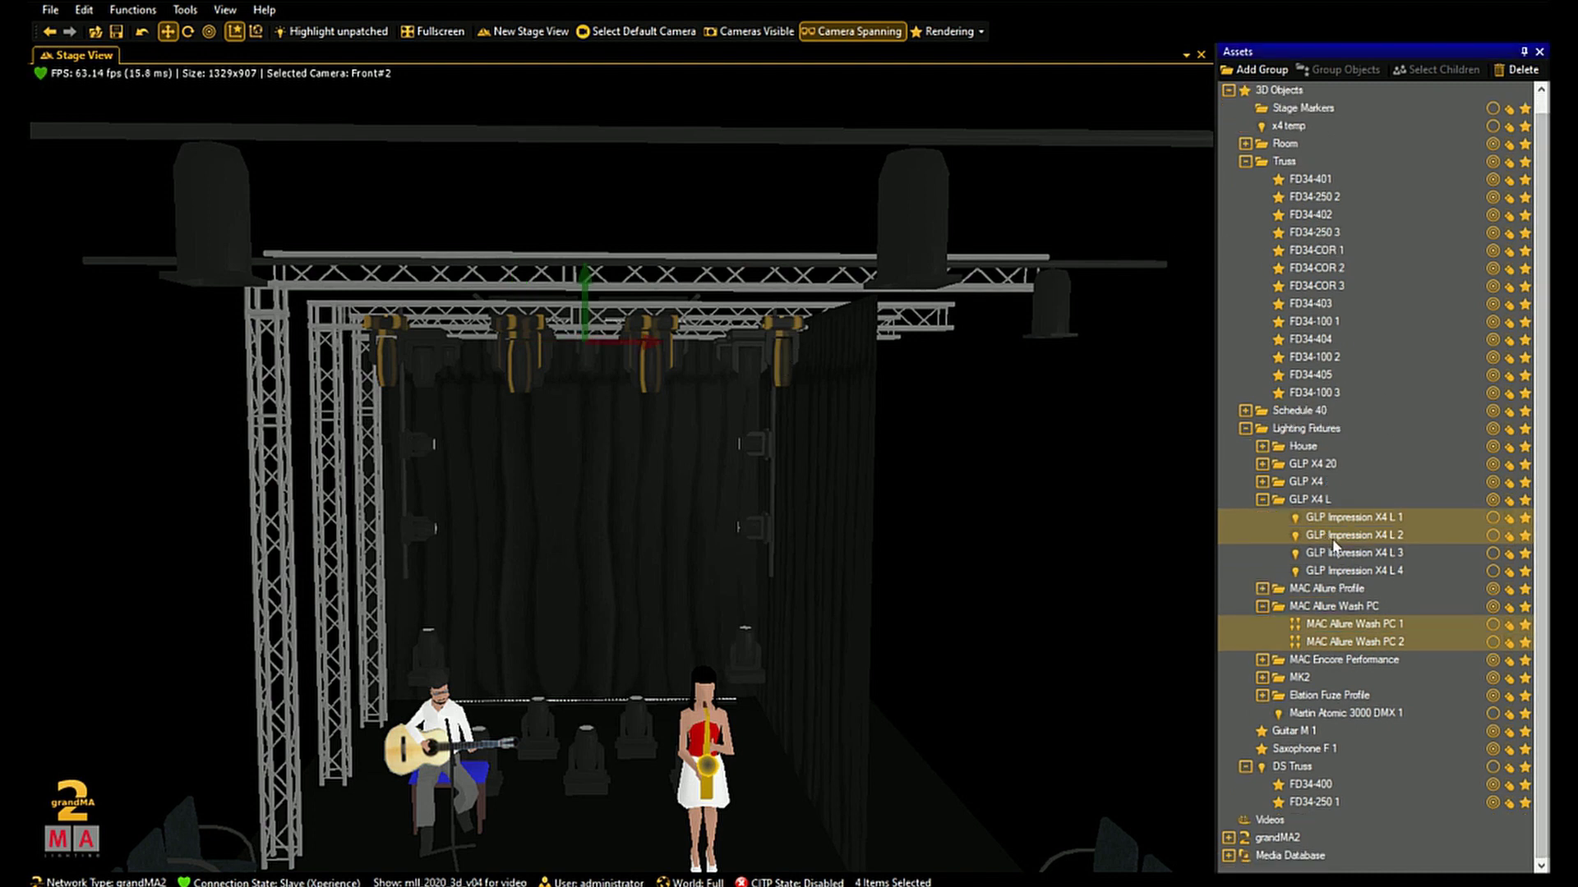
drag(1339, 538, 1303, 773)
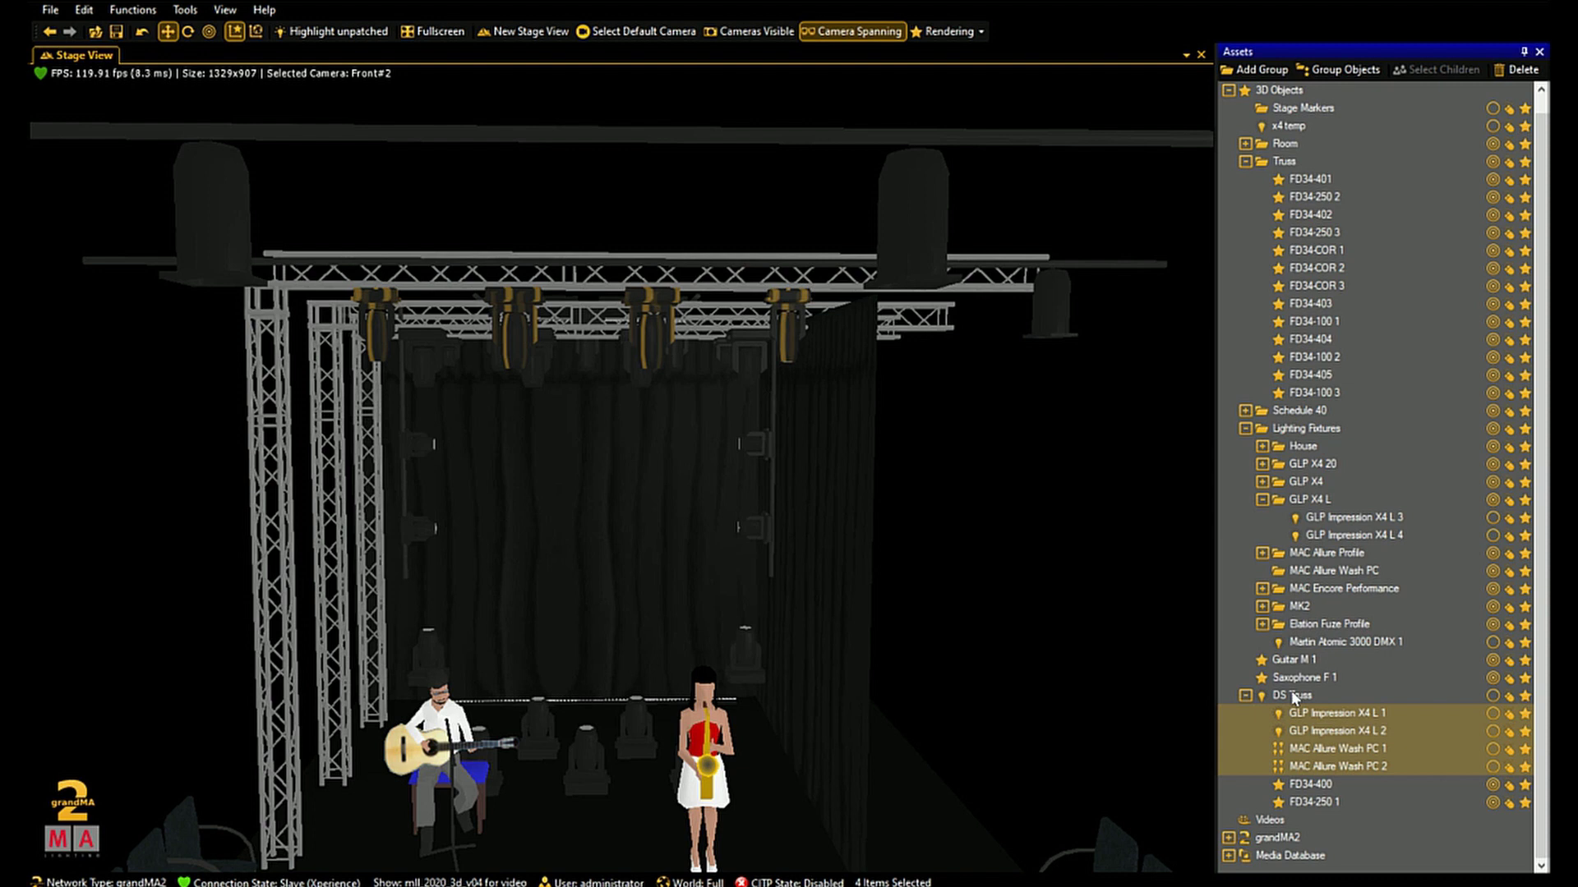
shift+click(1313, 801)
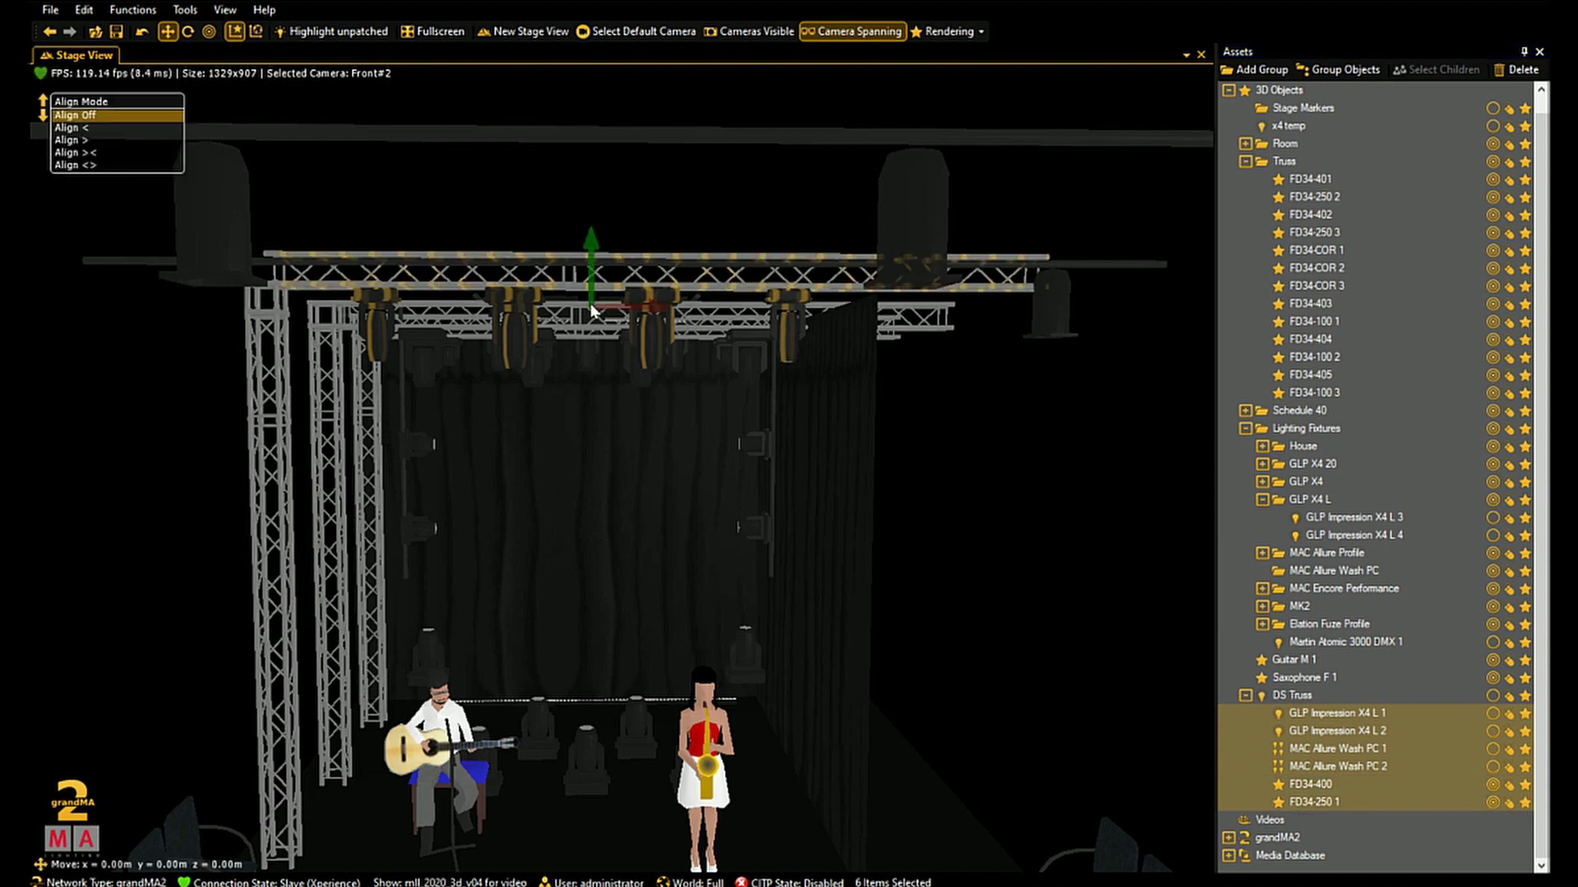
drag(590, 304, 605, 329)
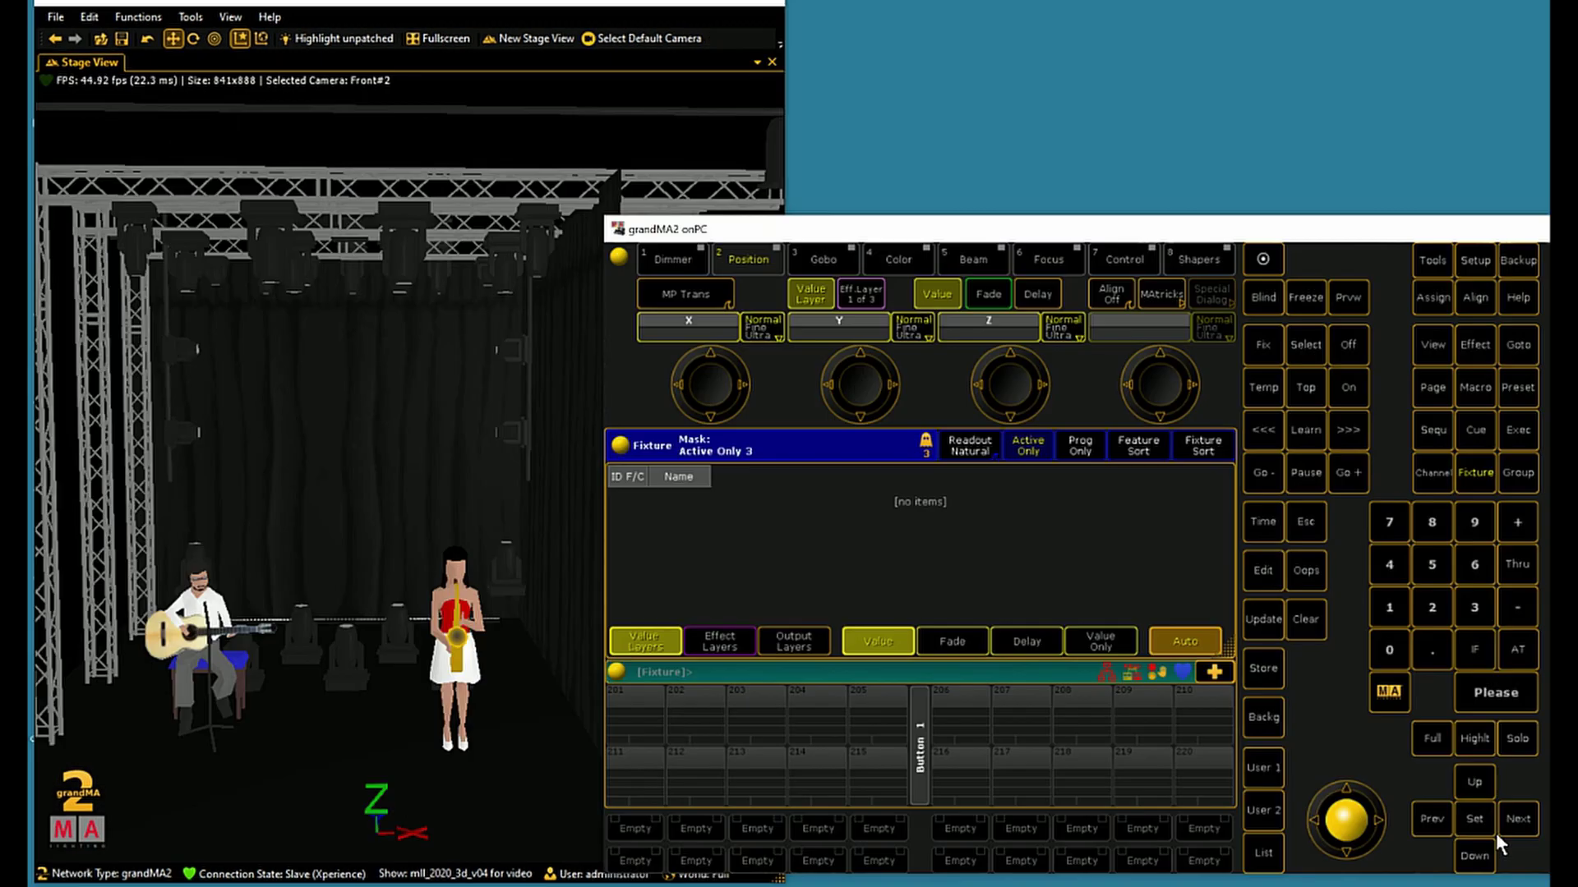
Select fixture 5001 DS Truss with Fixture 5001 Please
click(1432, 565)
click(1387, 648)
click(1385, 645)
click(1505, 696)
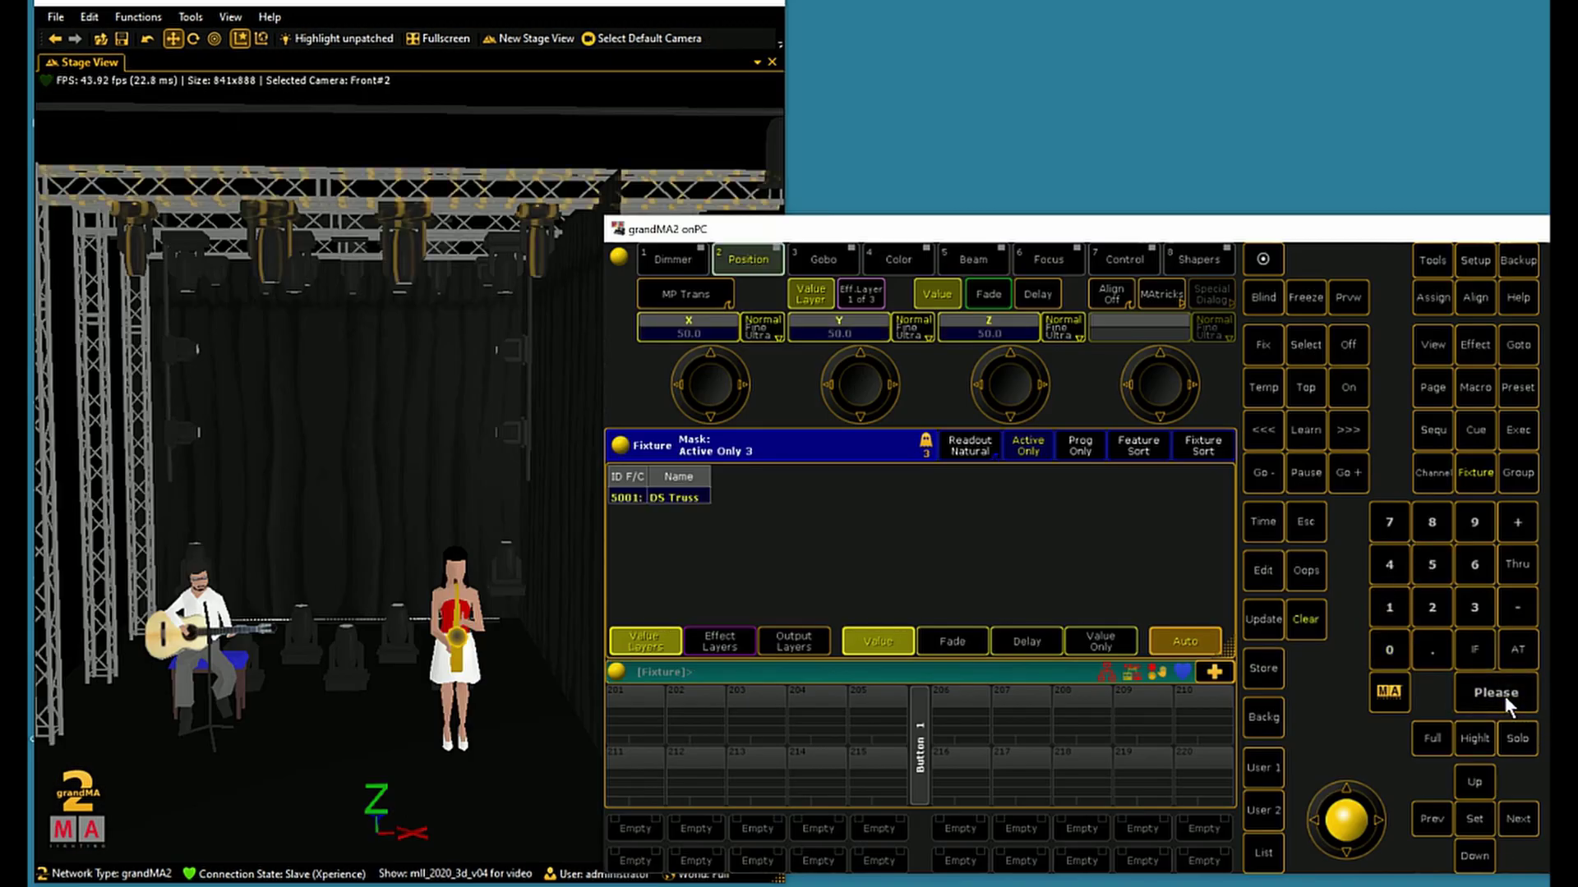
Turn the MP Trans encoders to X 51.8, Y 50.0 and Z 52.7
click(1008, 414)
scroll(1008, 416, down, 6)
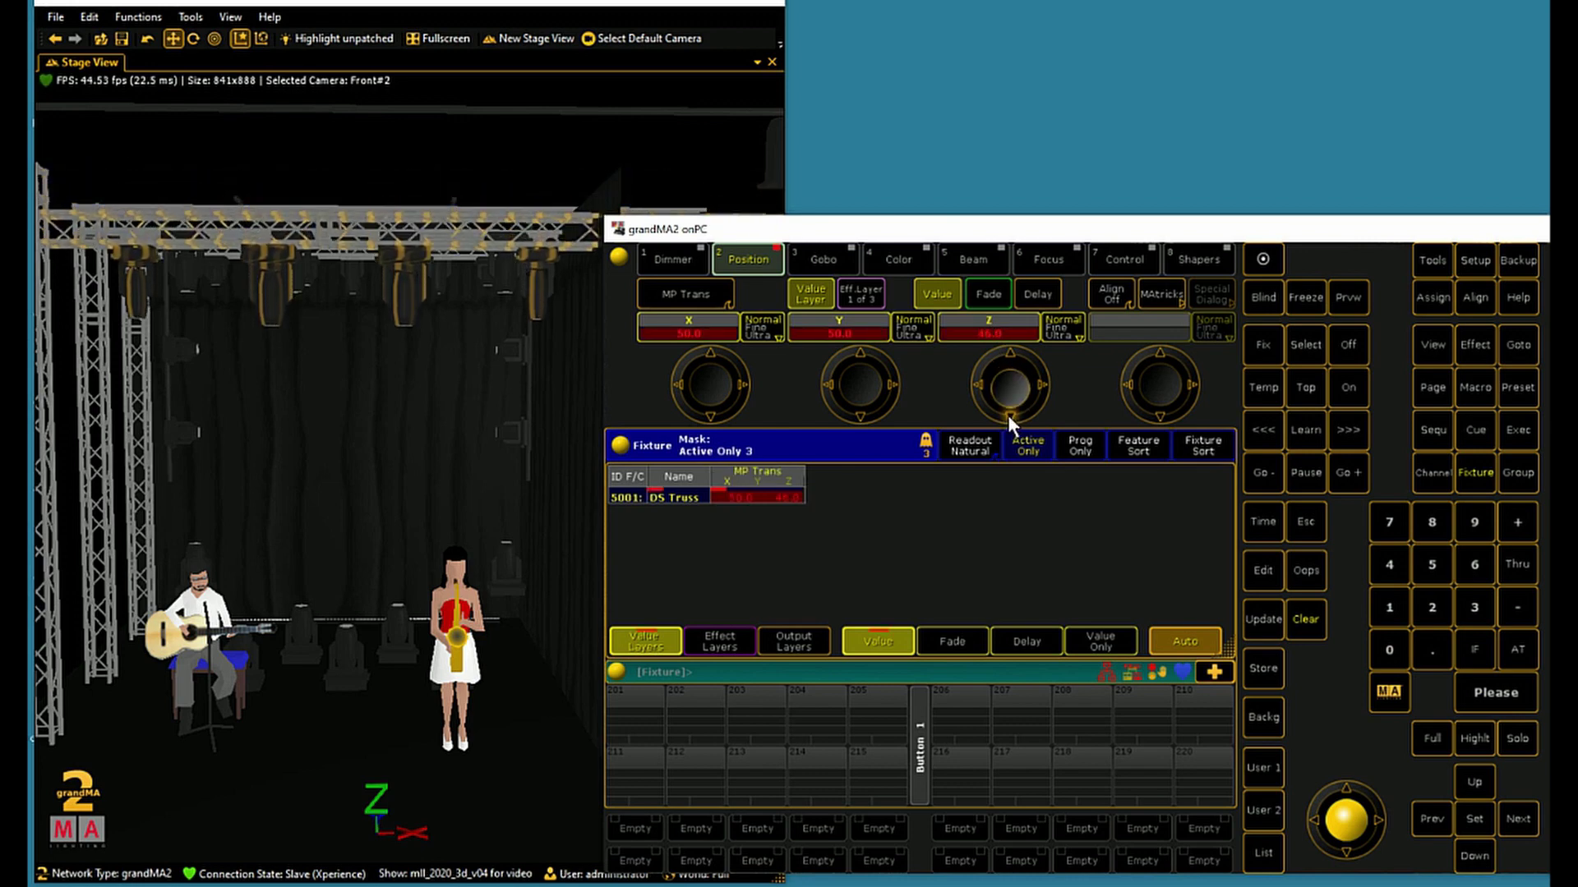
scroll(1008, 414, up, 3)
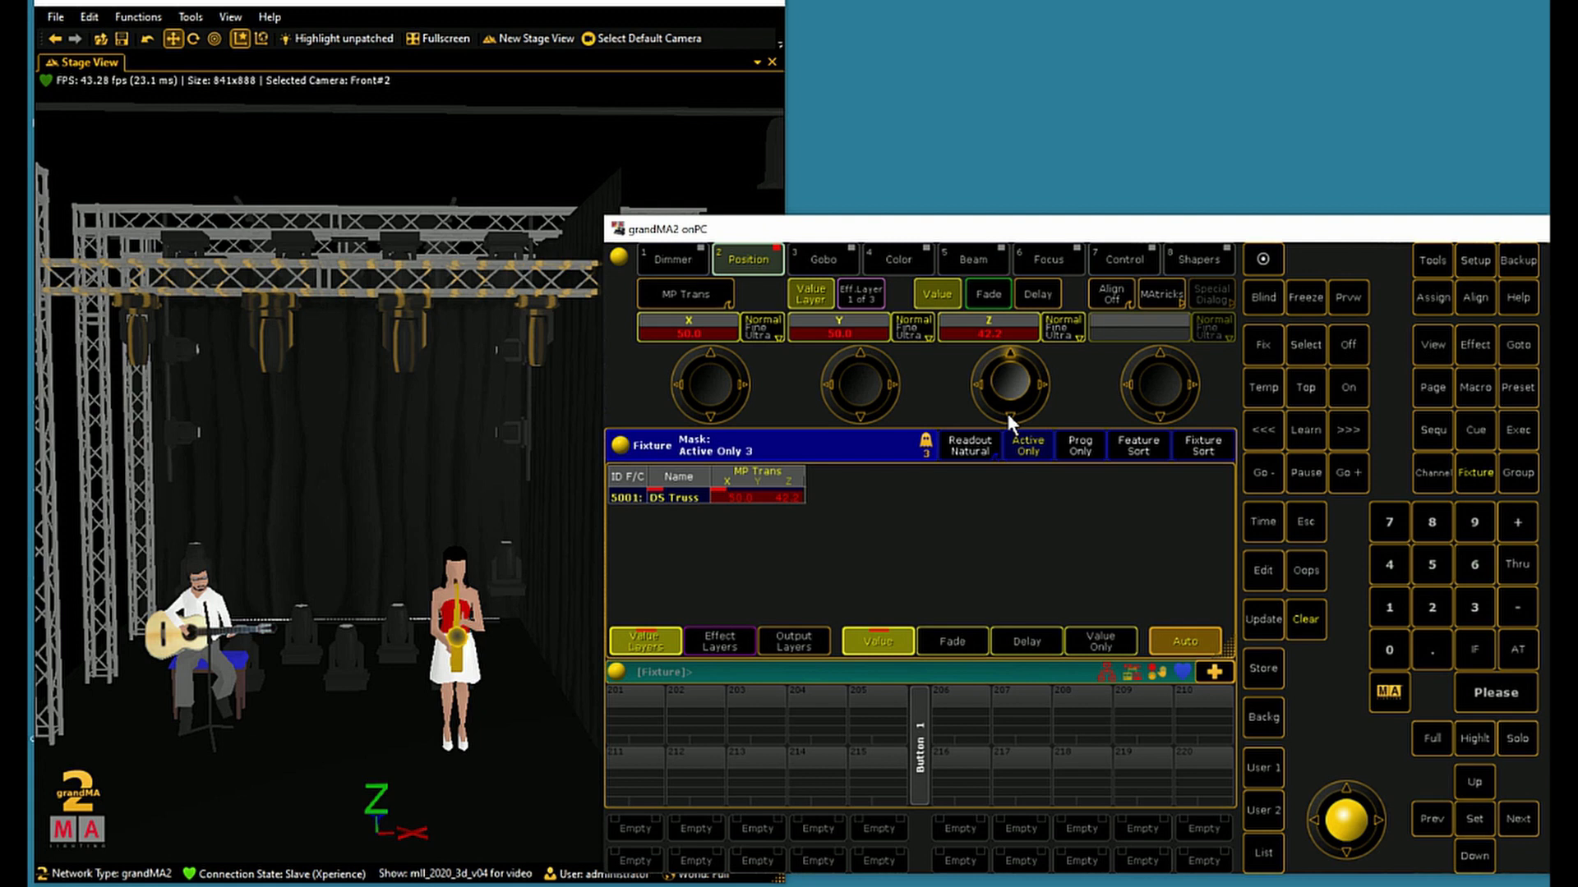
scroll(1007, 412, up, 2)
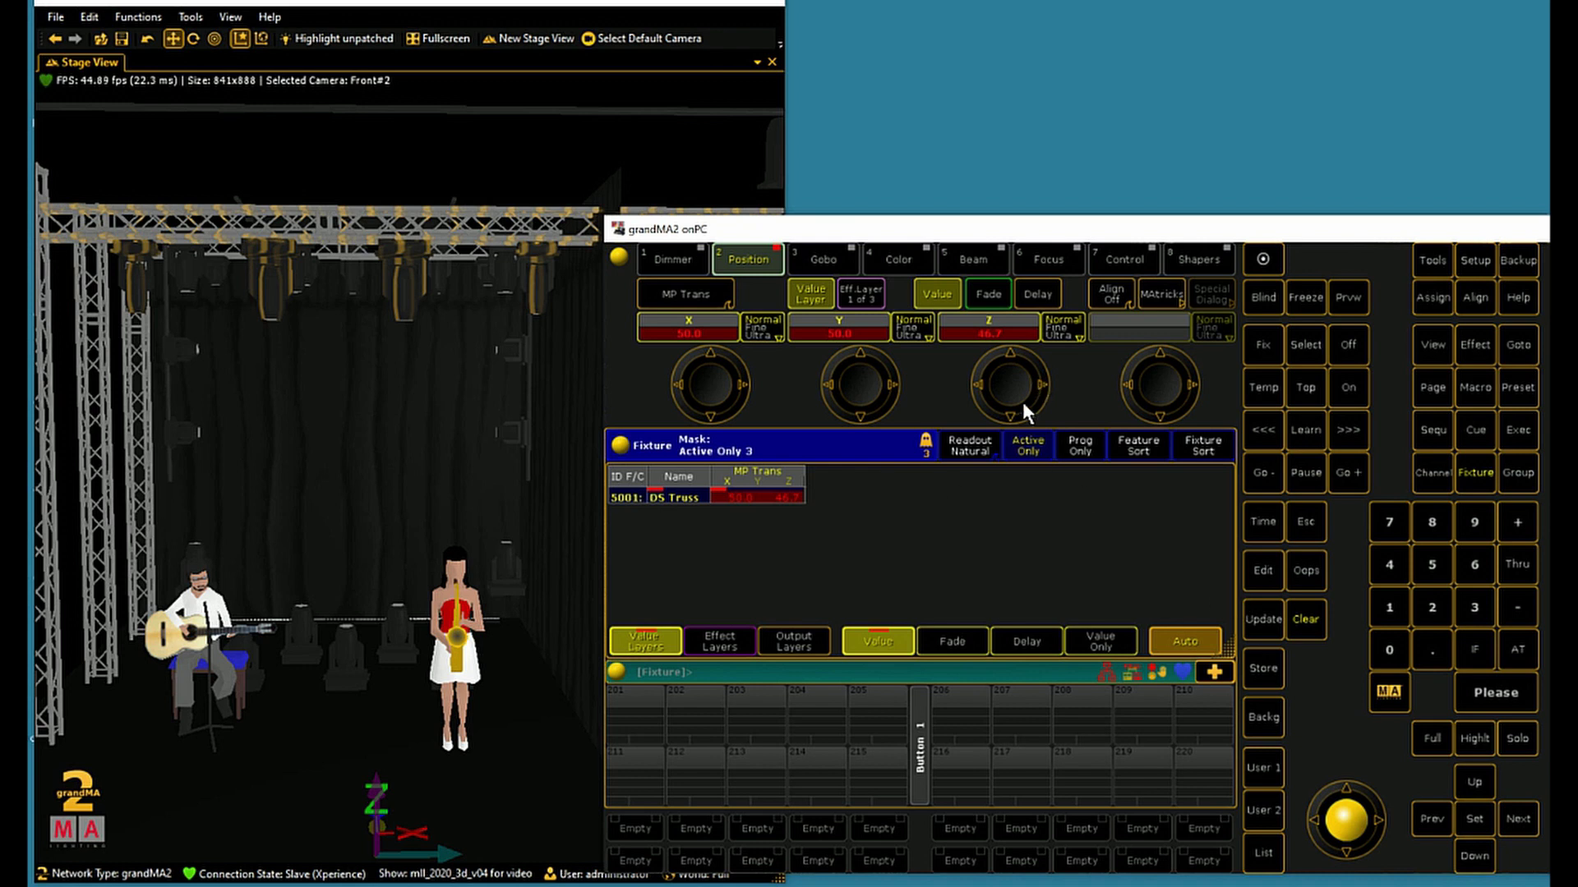
scroll(1008, 415, up, 5)
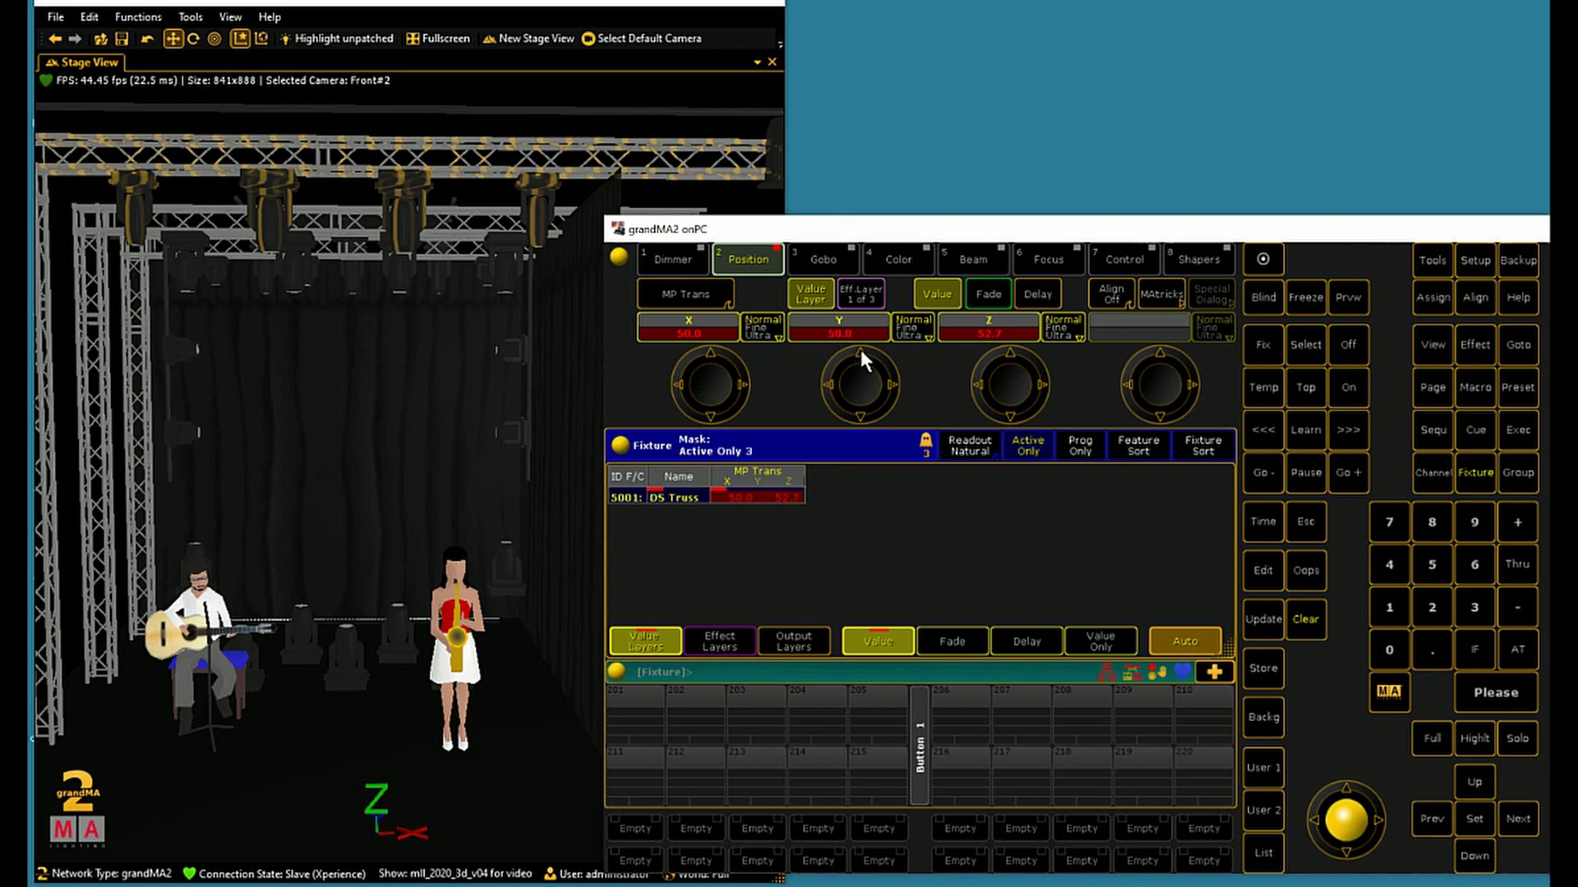
scroll(860, 348, up, 5)
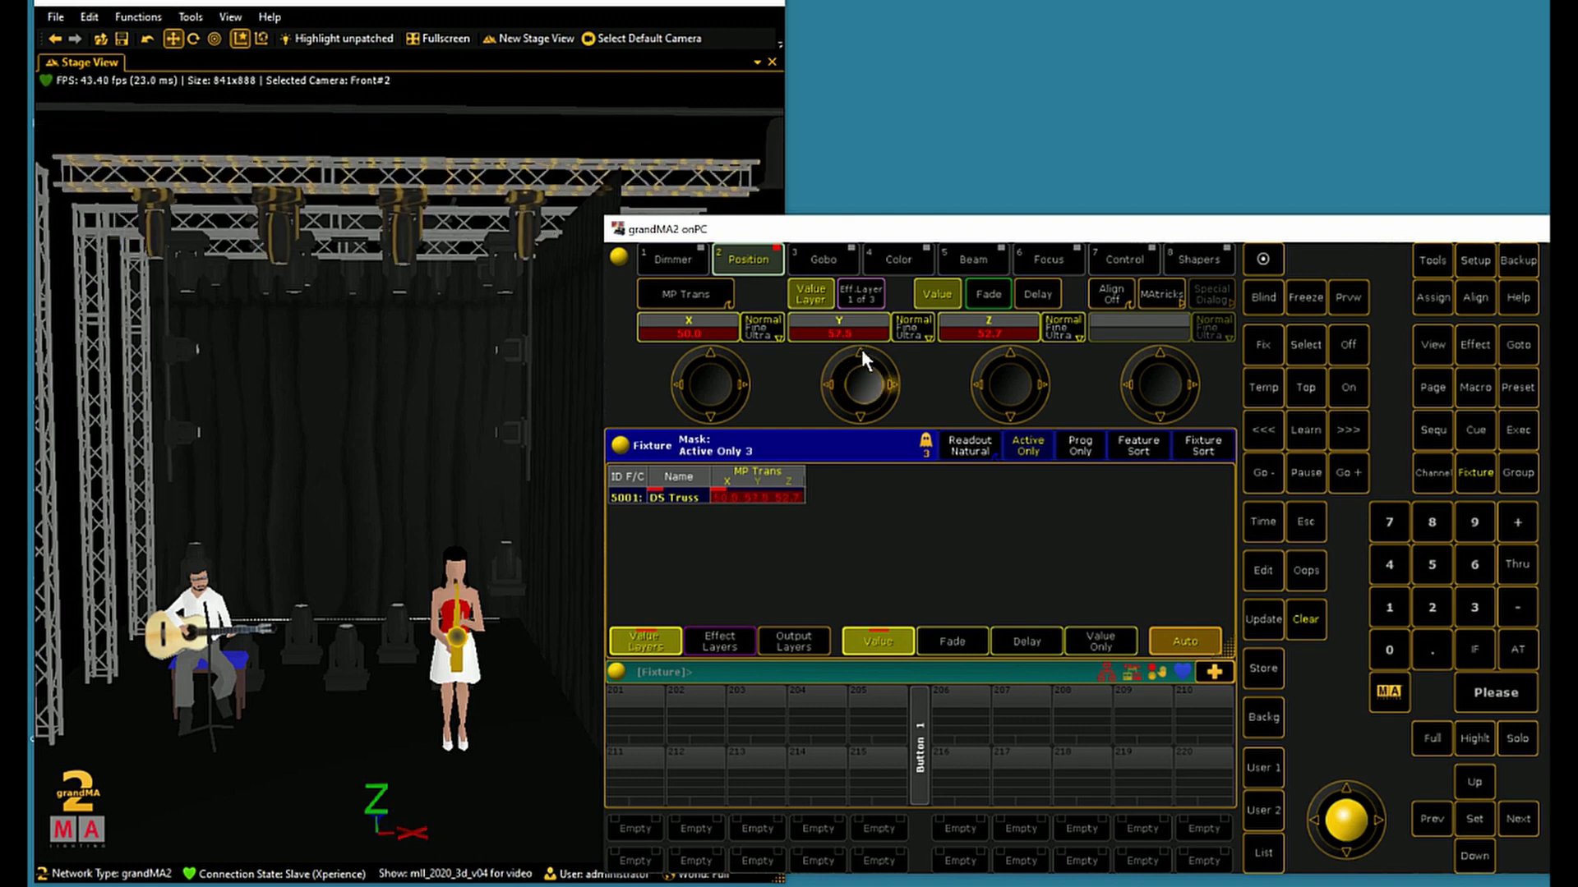
scroll(861, 349, down, 5)
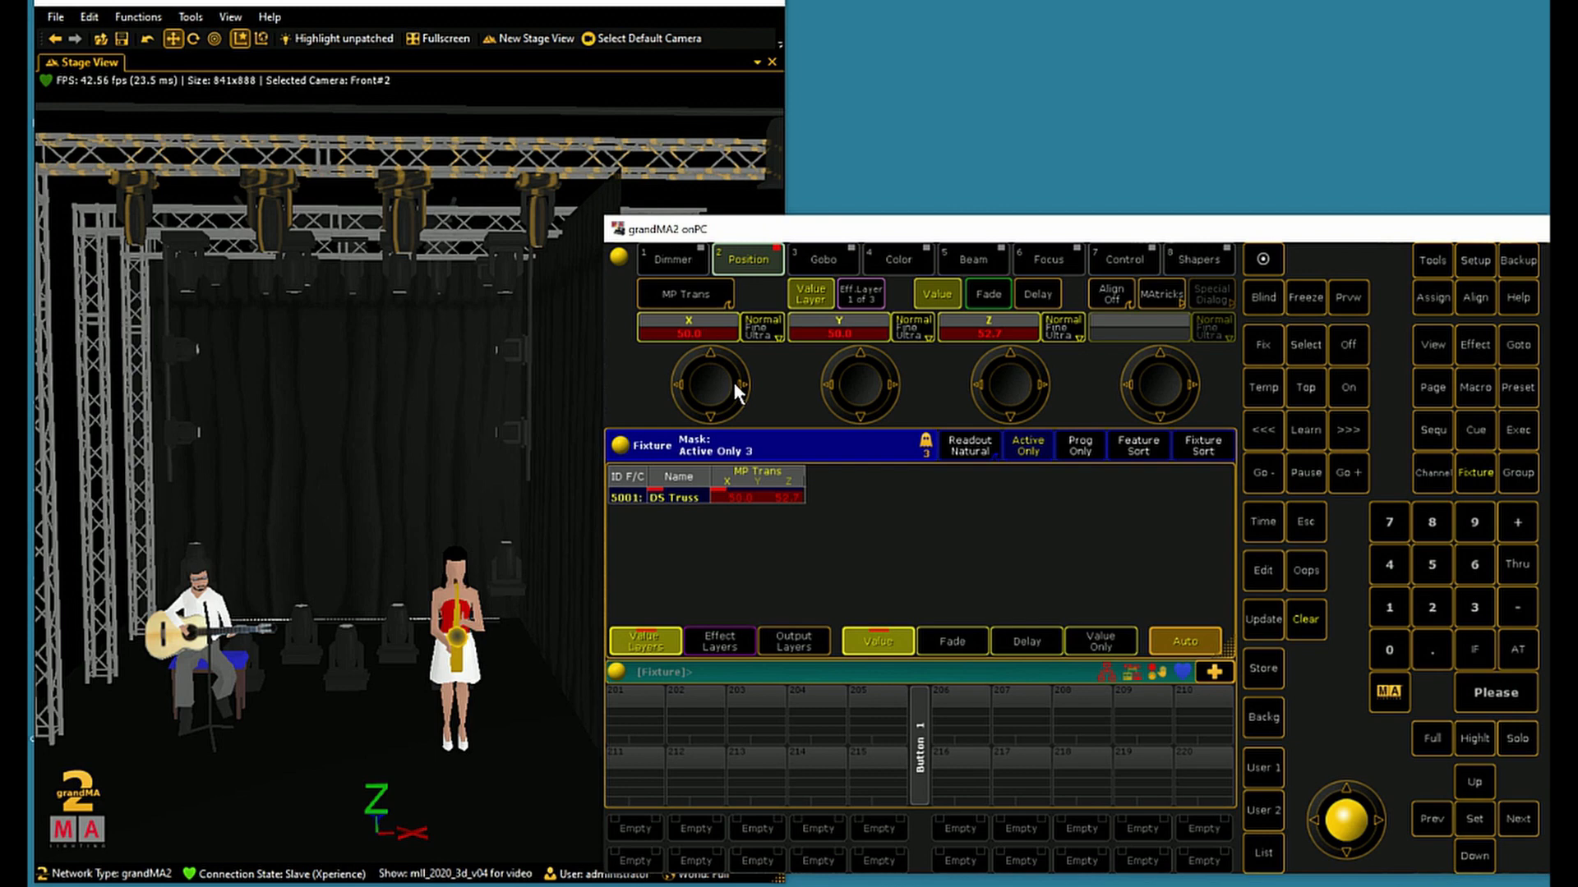
scroll(711, 411, down, 10)
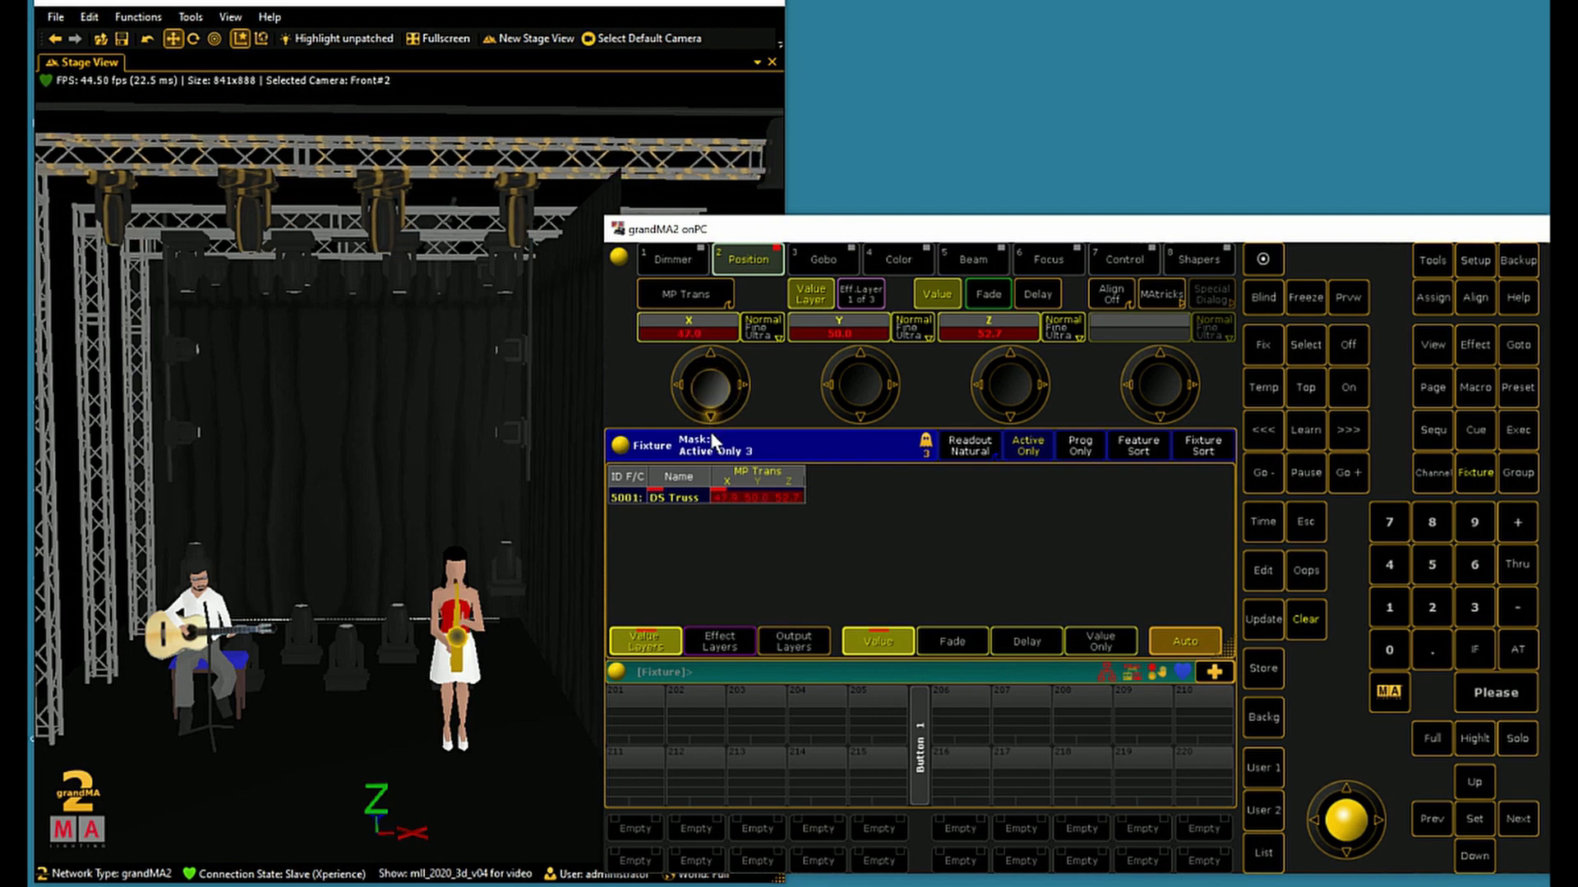
scroll(712, 408, up, 15)
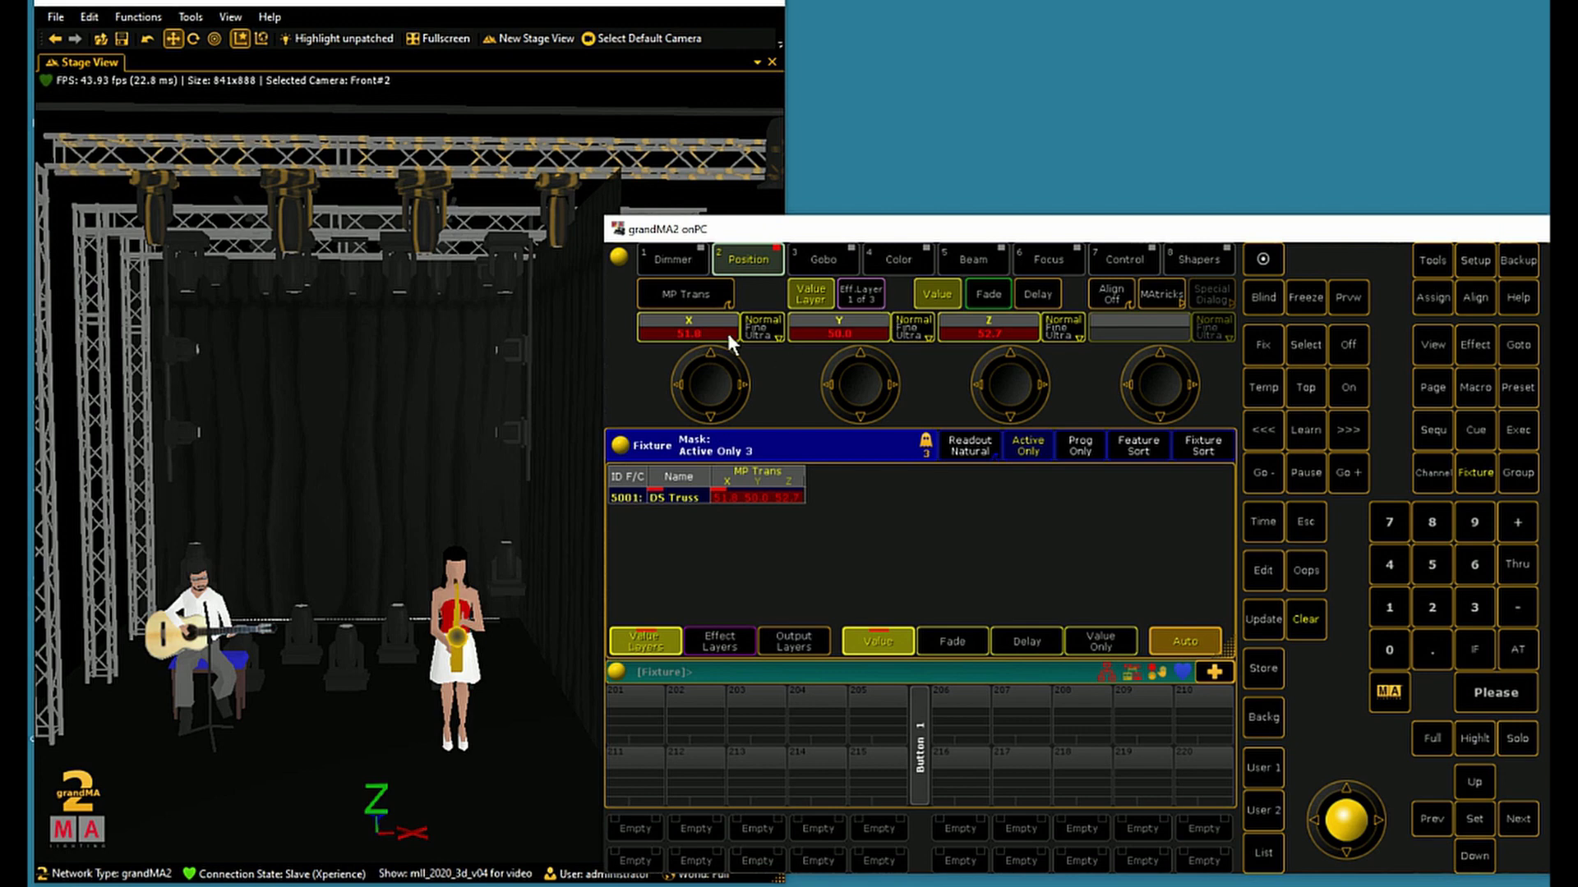
Switch the encoders to MP Scale and adjust the truss's X scale
click(682, 291)
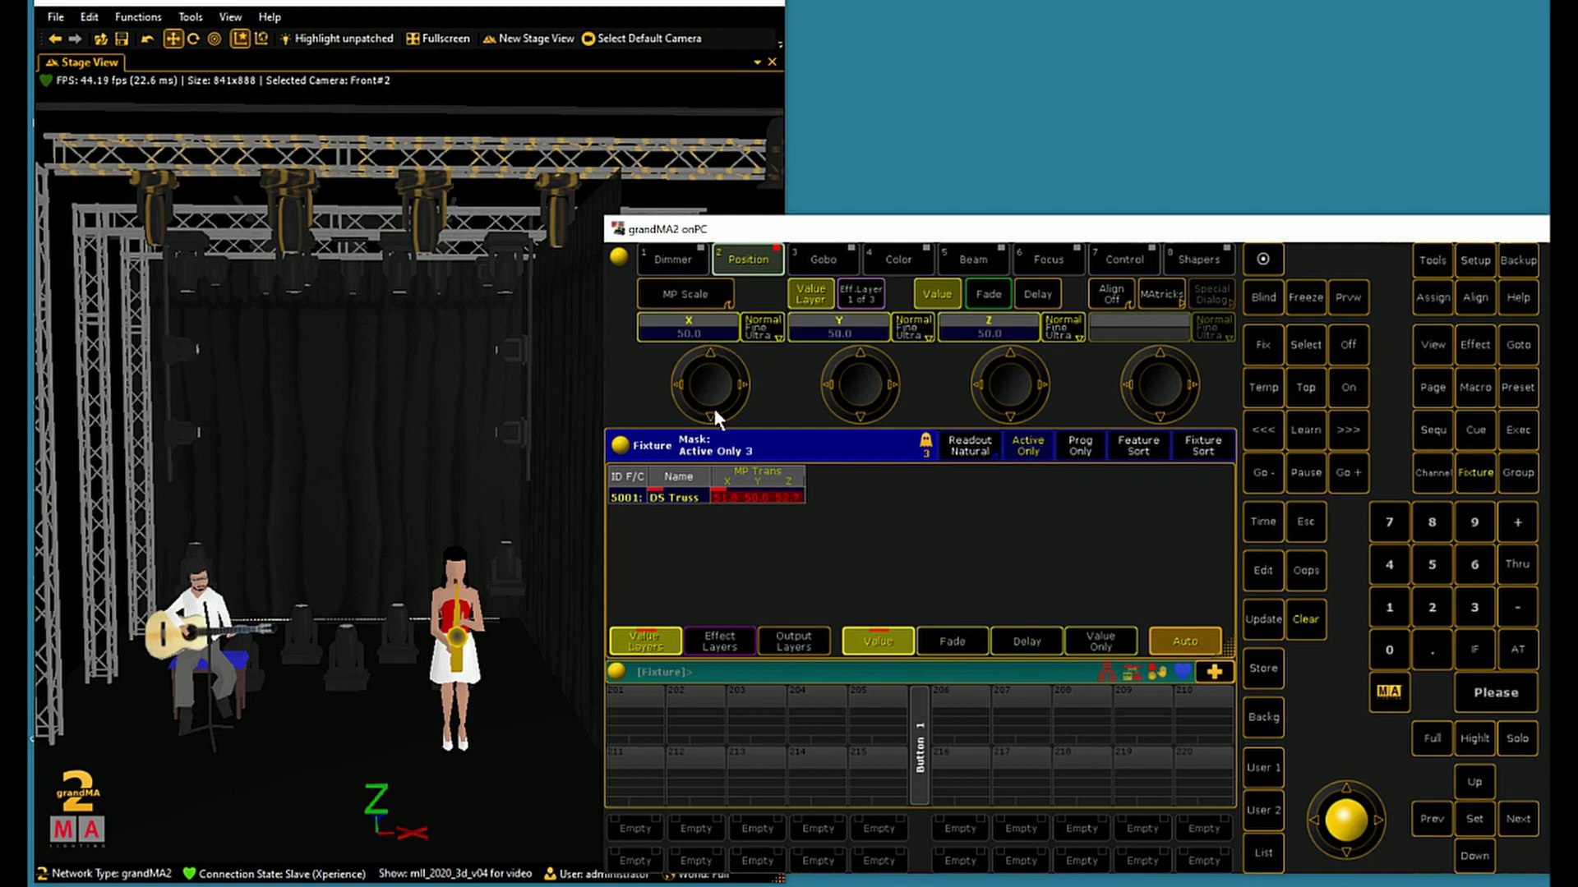
scroll(703, 414, down, 20)
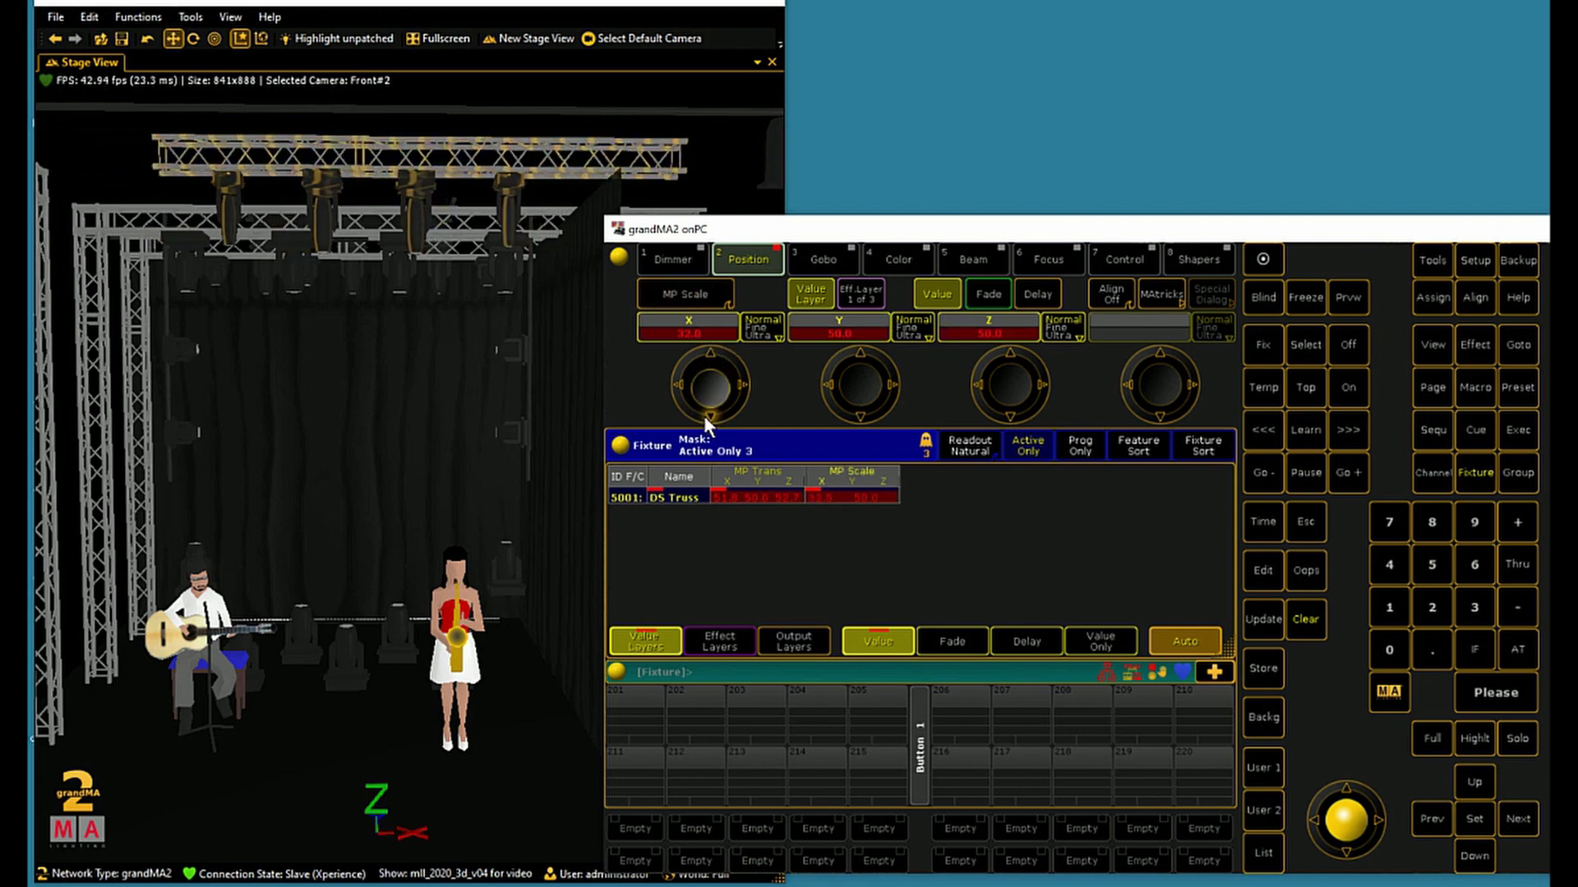
scroll(704, 411, up, 15)
Switch to MP Rot and set the Z rotation to 49.0
click(682, 291)
scroll(853, 348, up, 10)
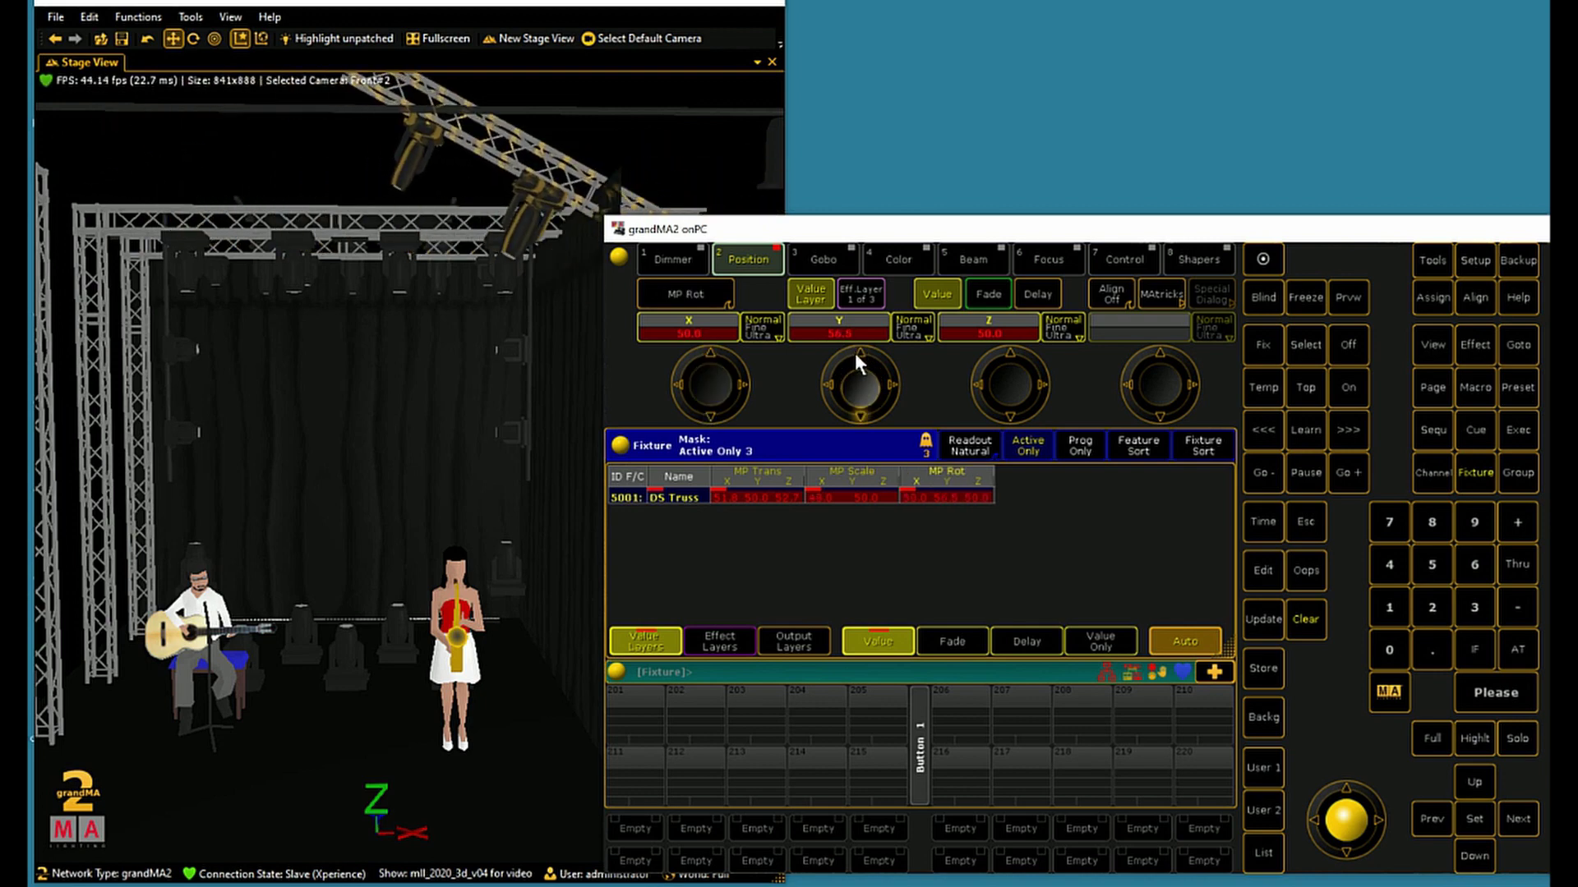
scroll(851, 348, down, 3)
scroll(1011, 350, up, 14)
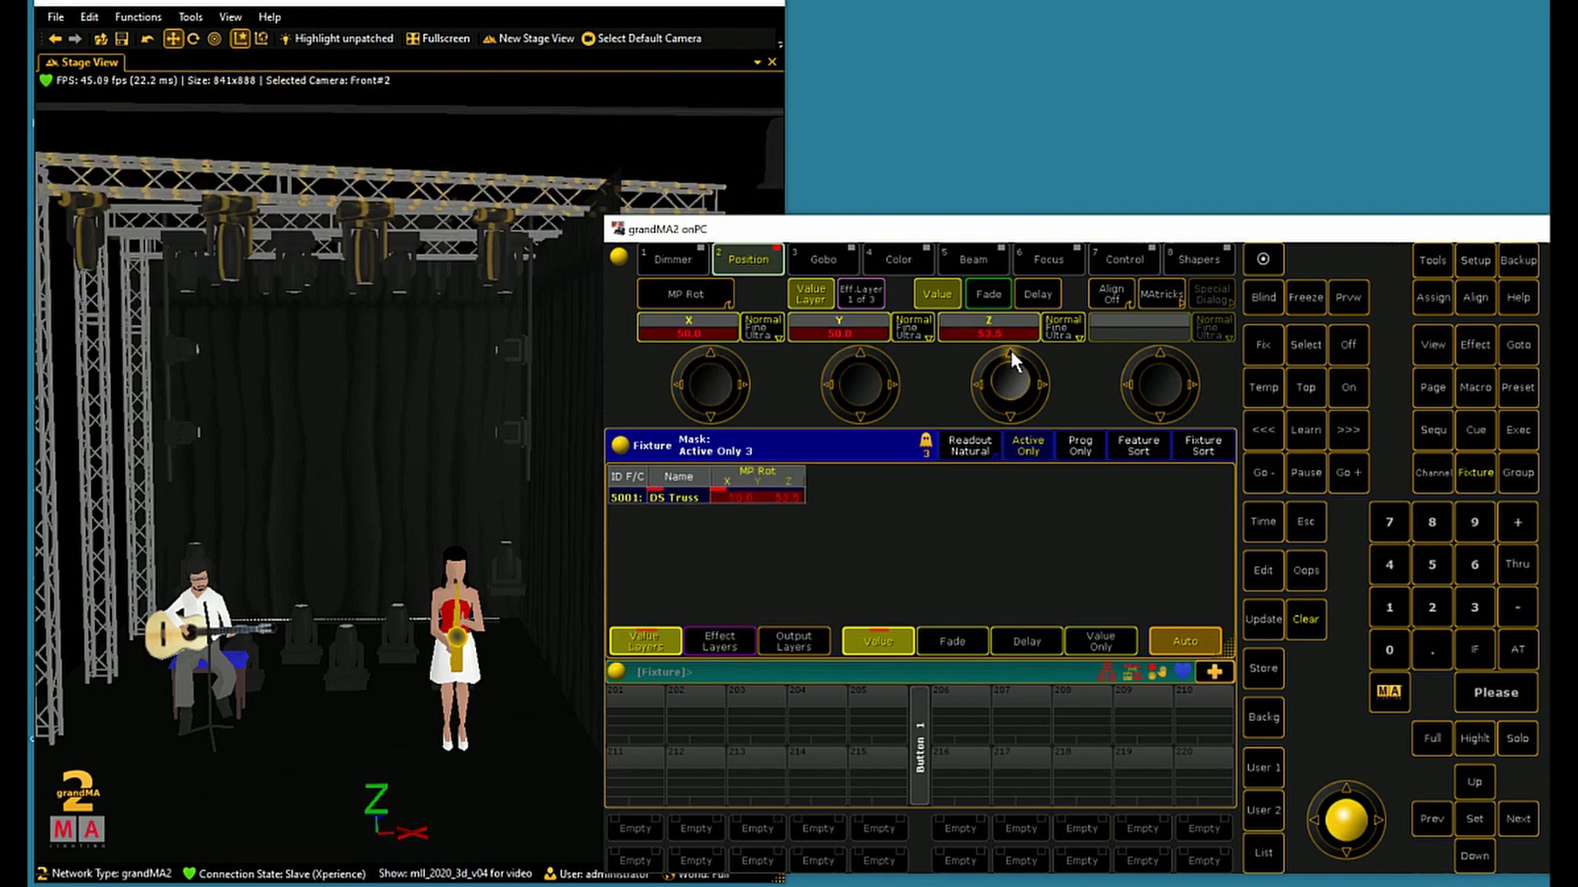
scroll(1011, 350, up, 20)
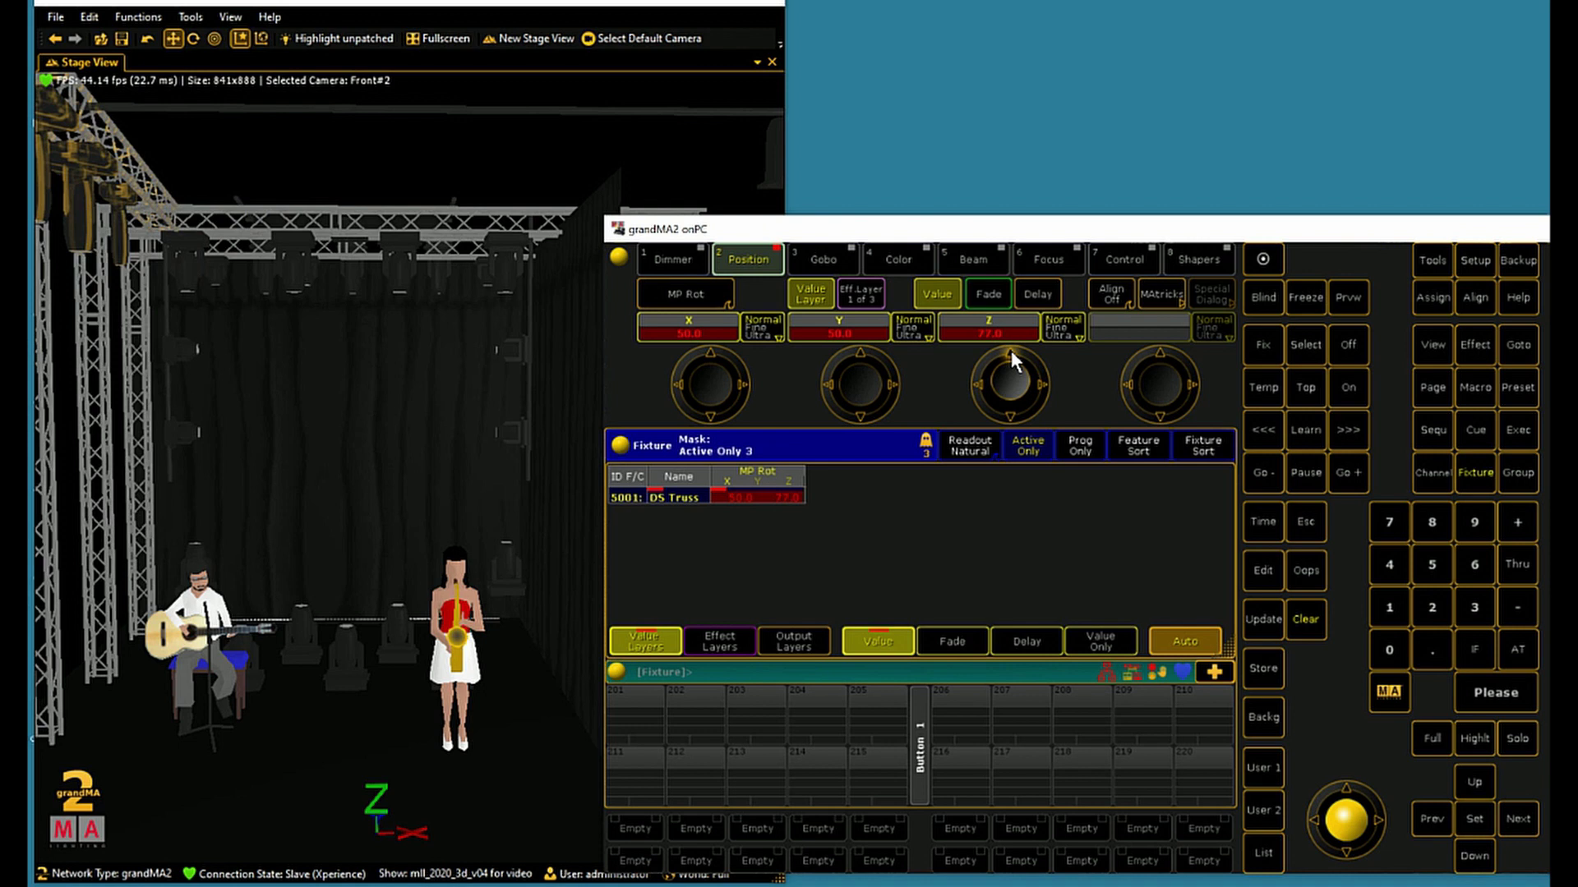
scroll(1011, 352, down, 20)
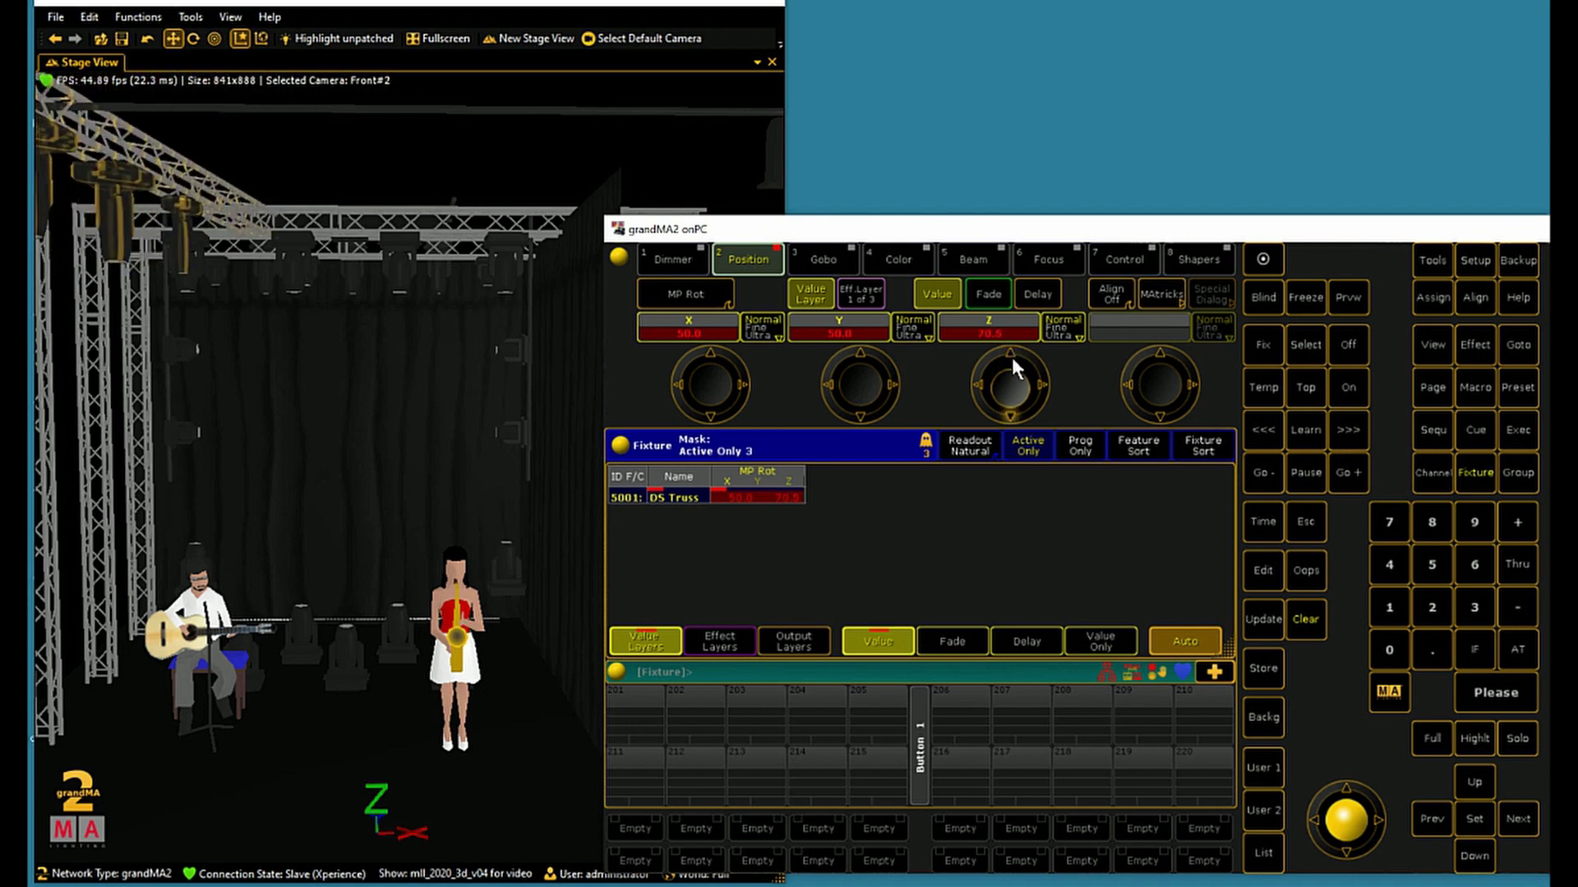
scroll(1014, 358, down, 20)
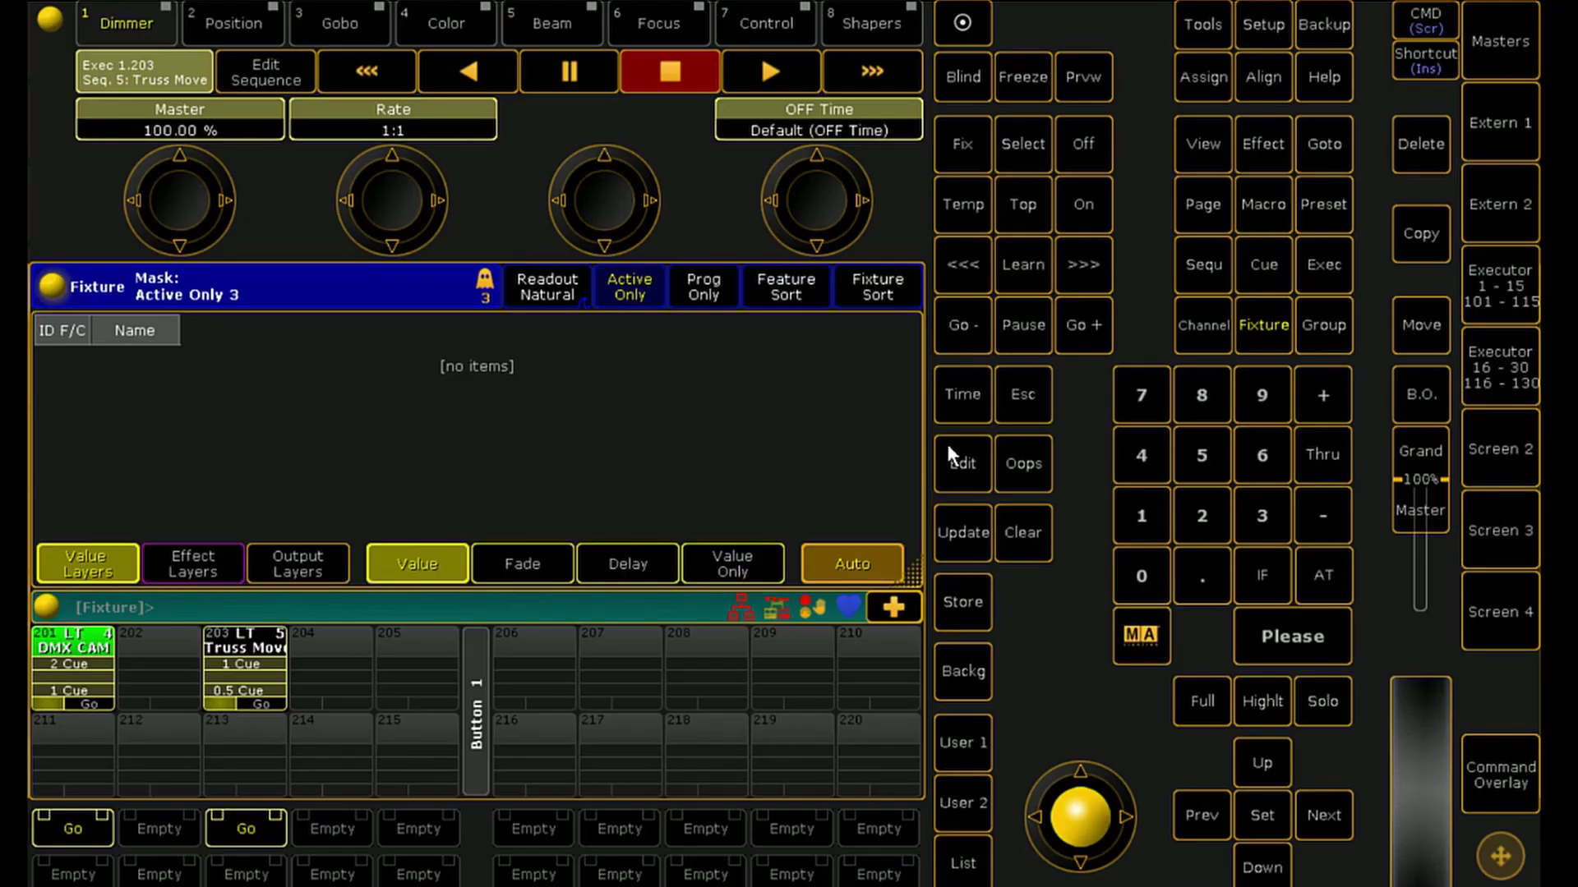
Edit executor 203's Truss Move sequence and page the cue sheet to the Path column
click(956, 456)
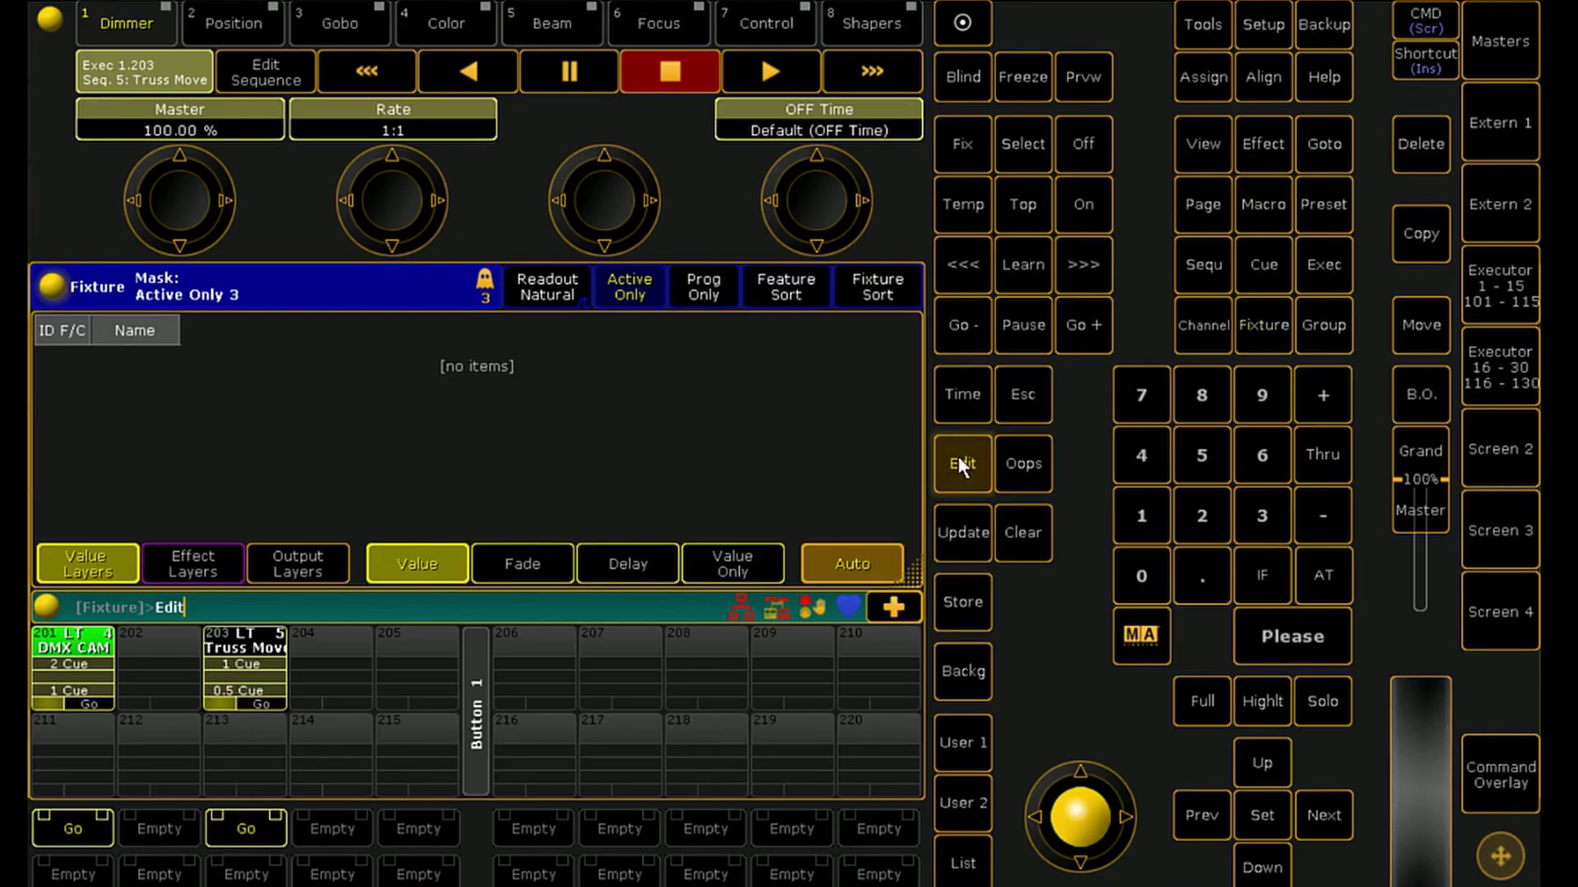
click(241, 686)
click(361, 696)
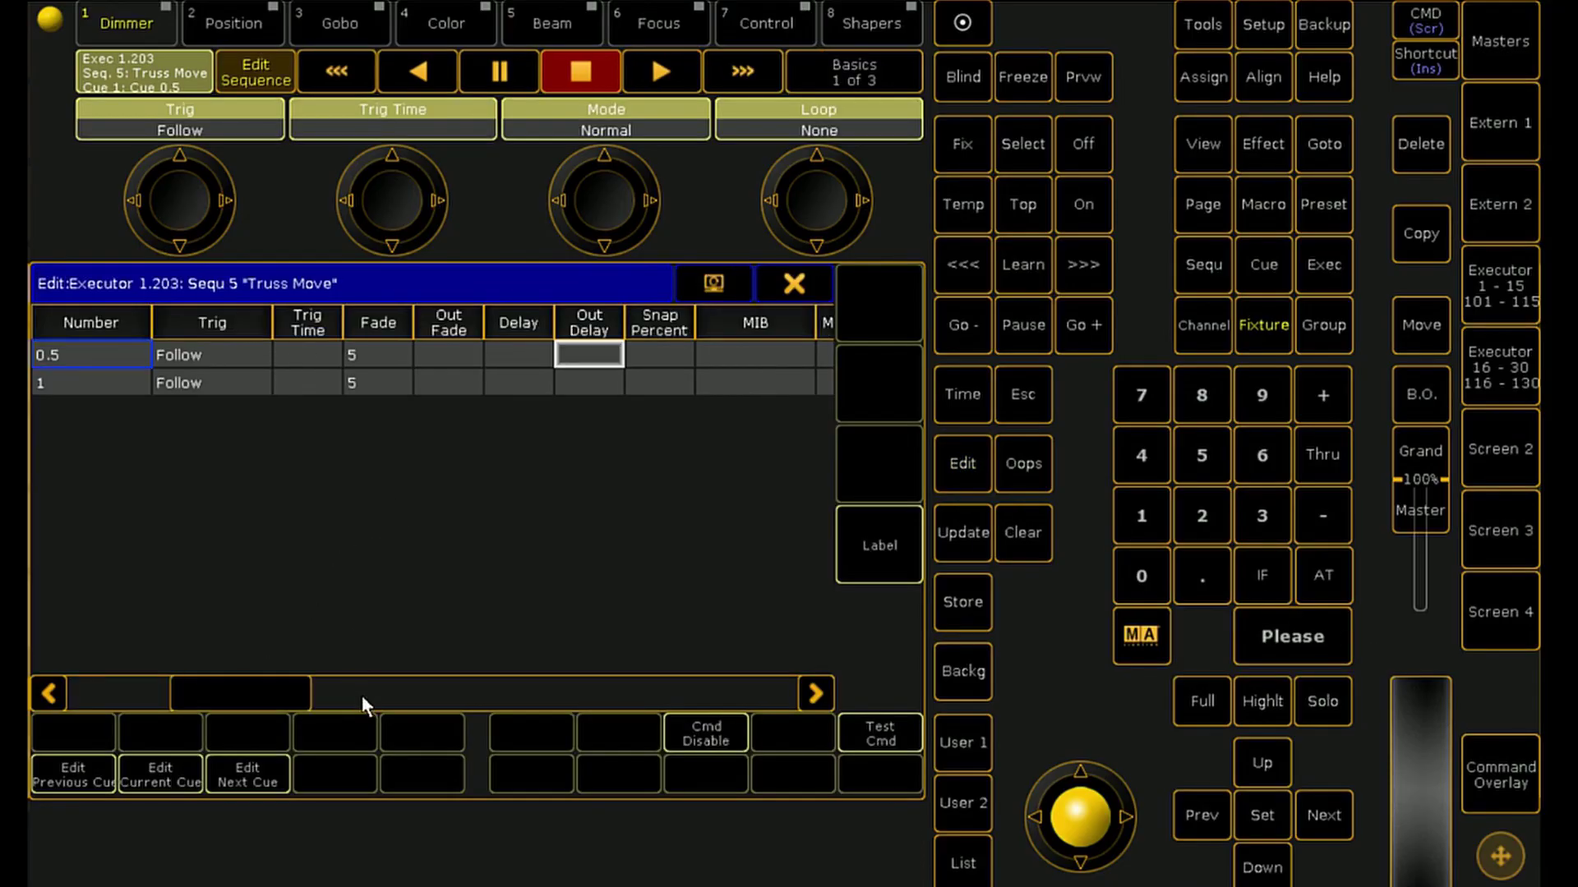
click(345, 692)
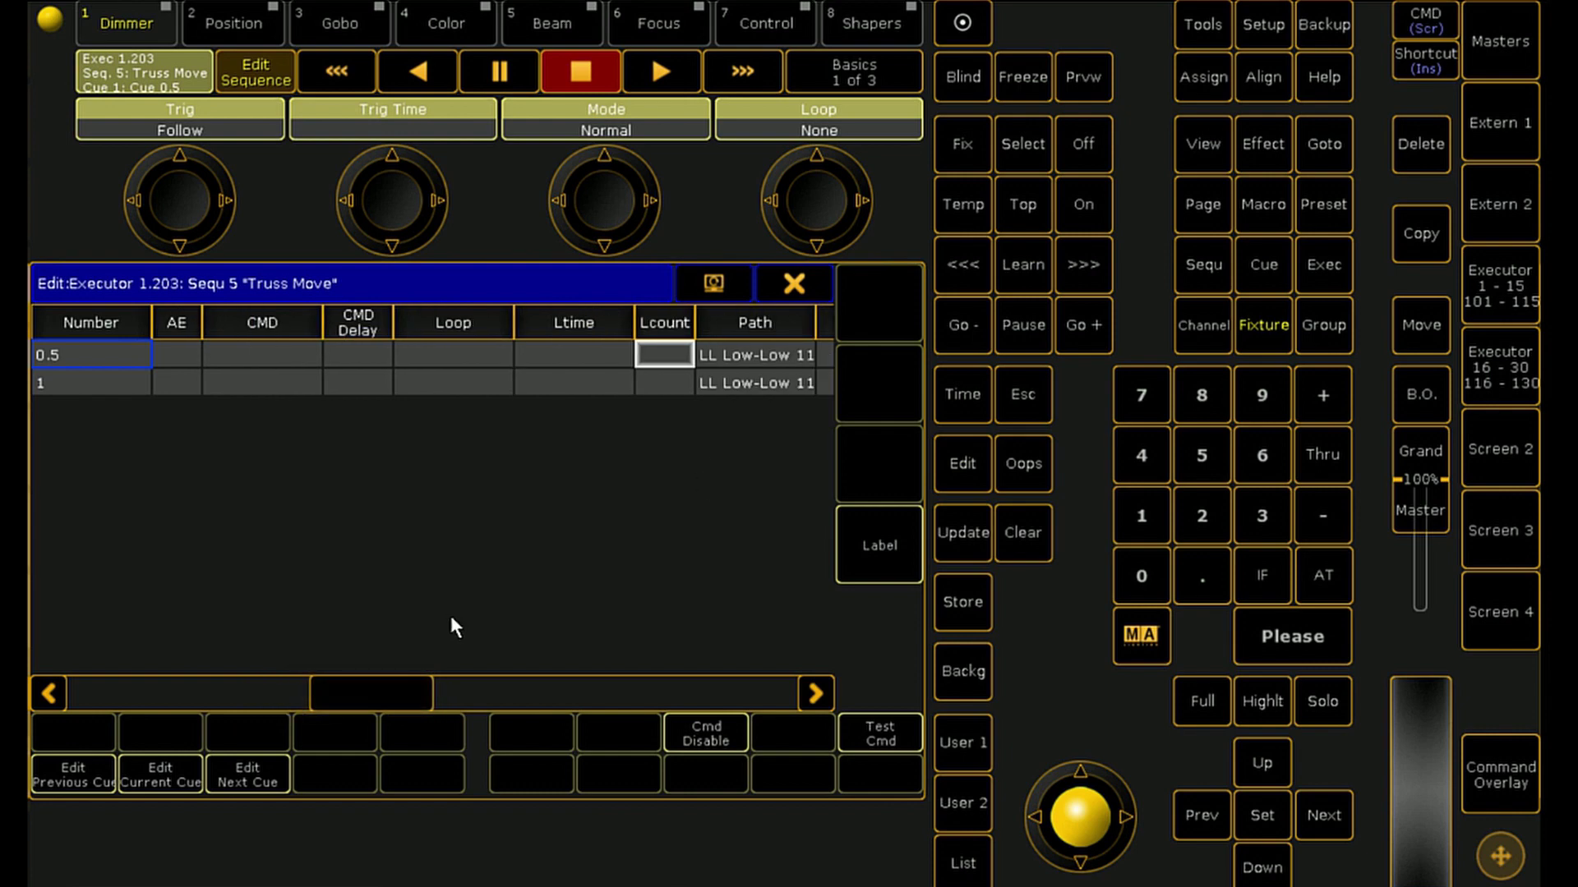